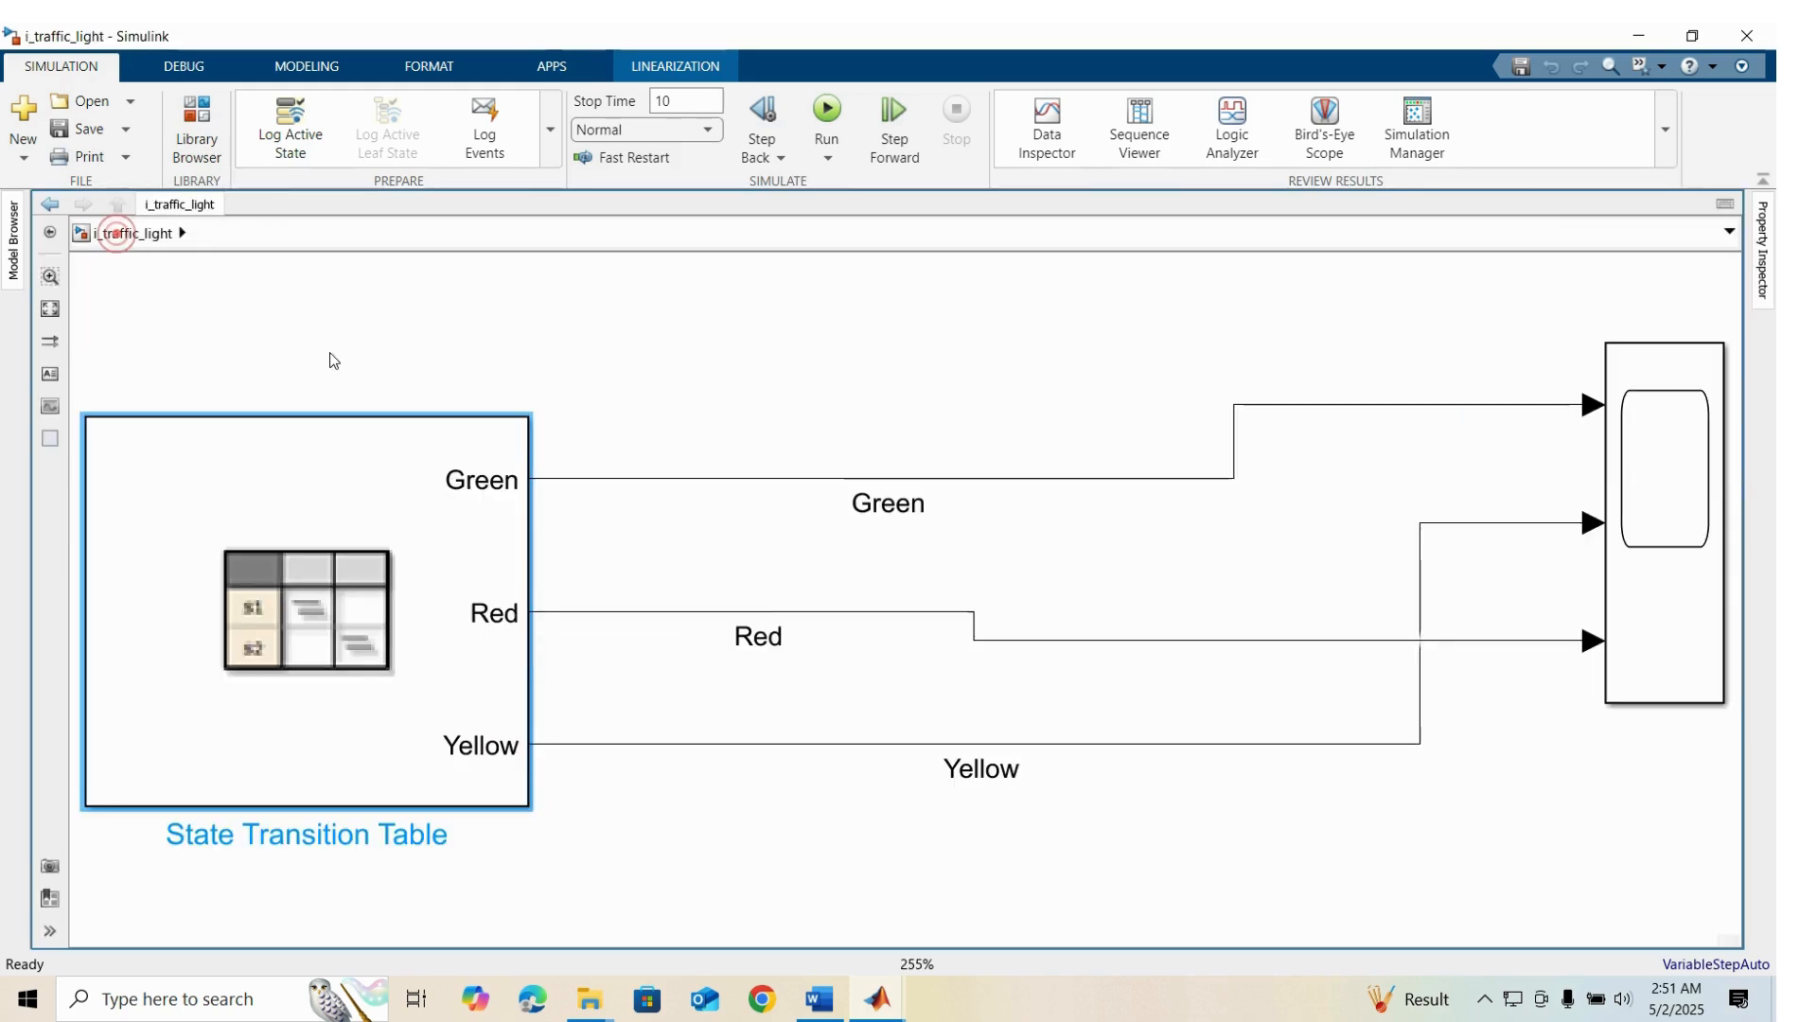
# Run the traffic light simulation and examine the Green, Yellow and Red signals in the Scope
pyautogui.click(821, 113)
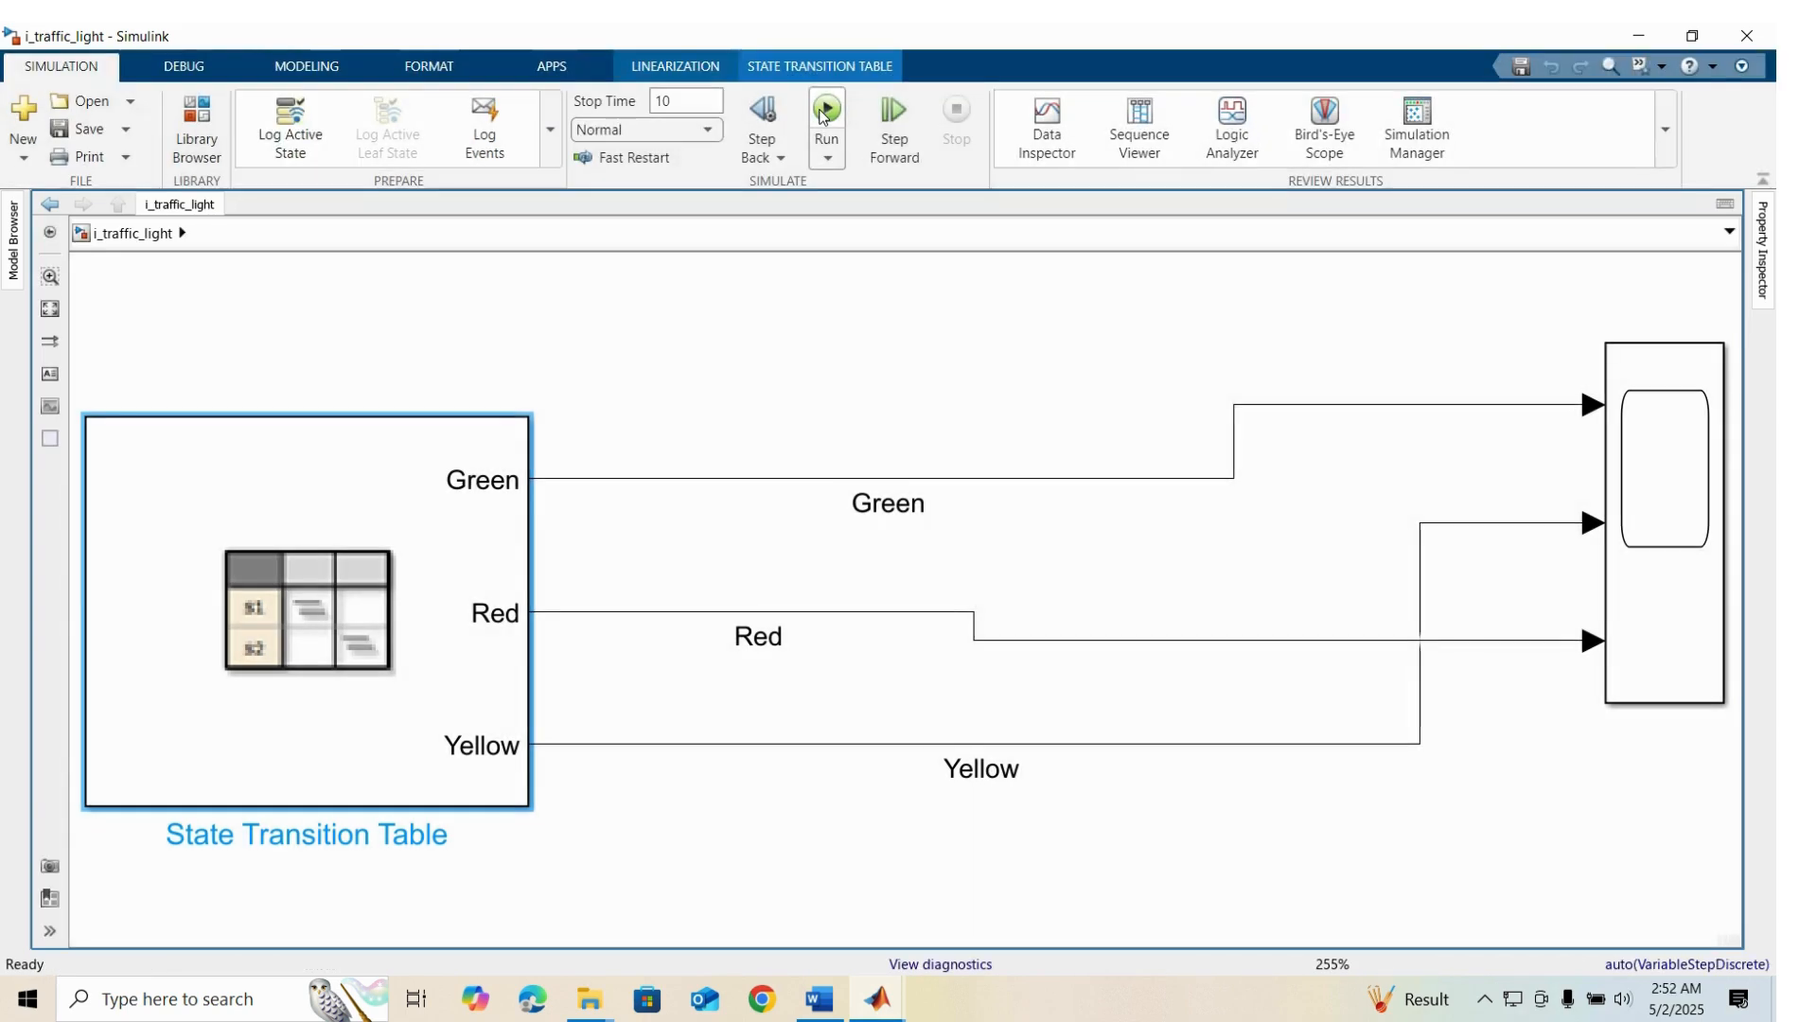
pyautogui.click(1689, 472)
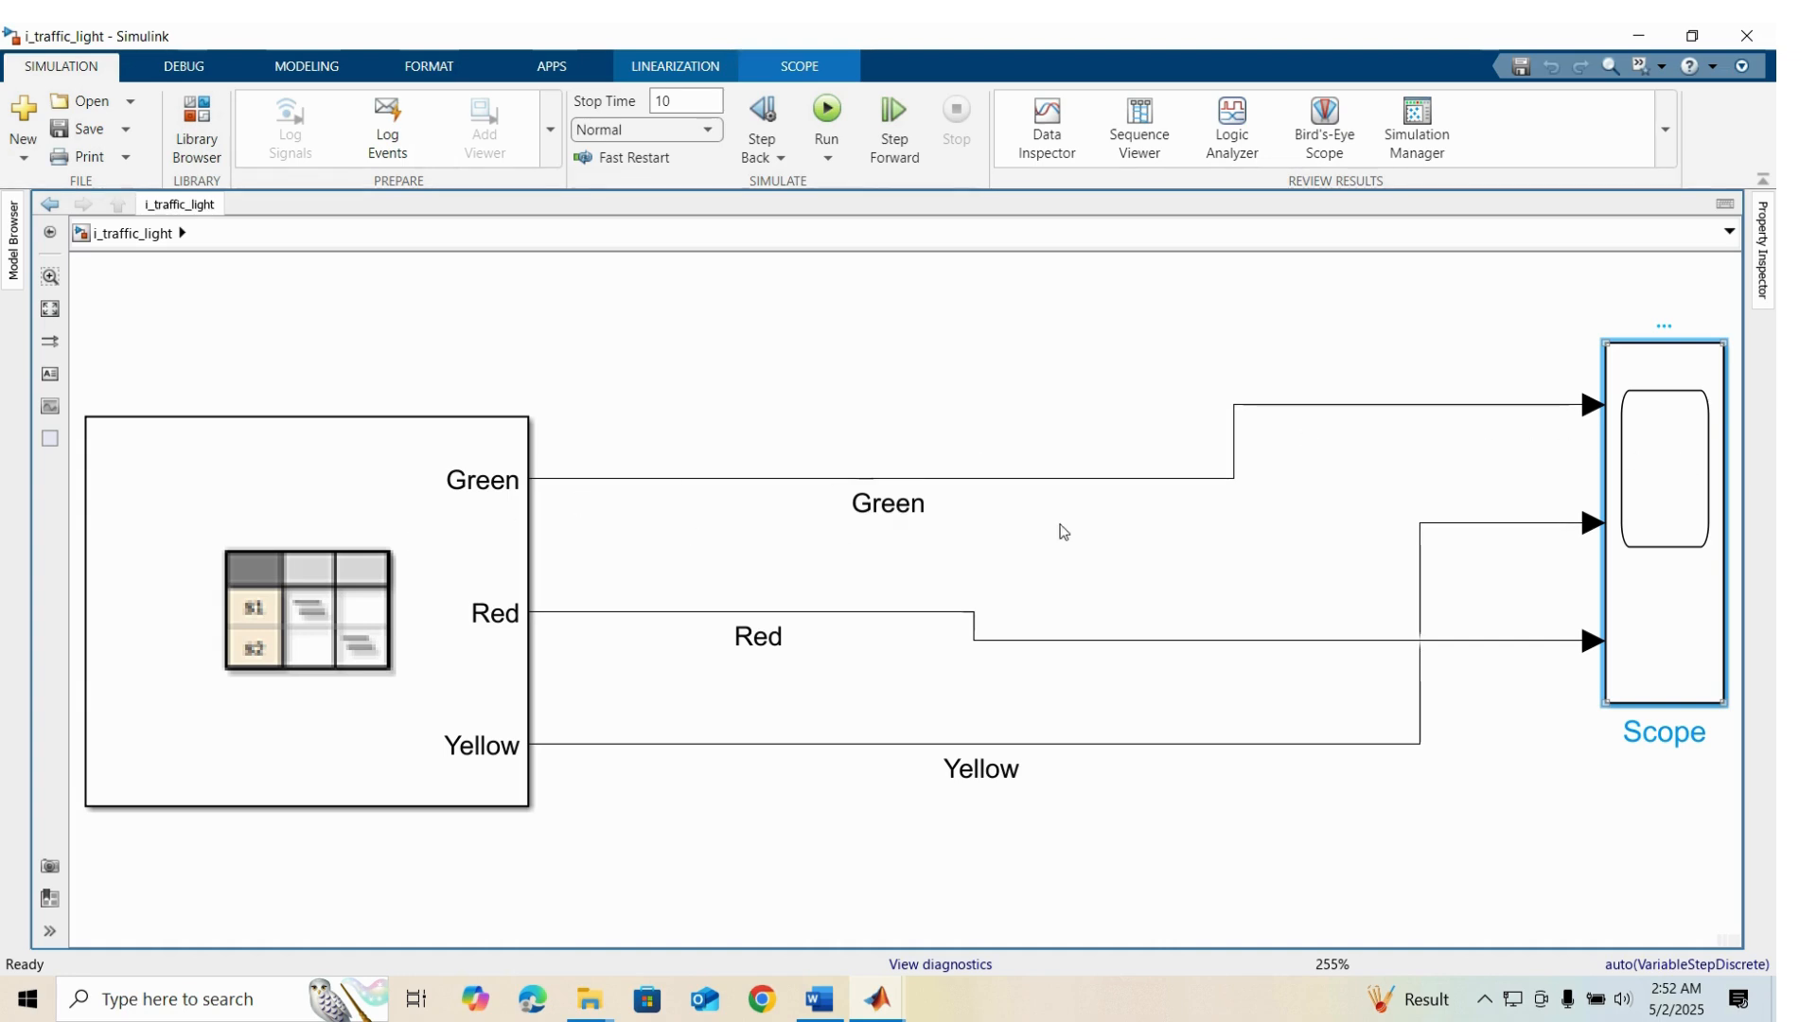
pyautogui.doubleClick(1644, 467)
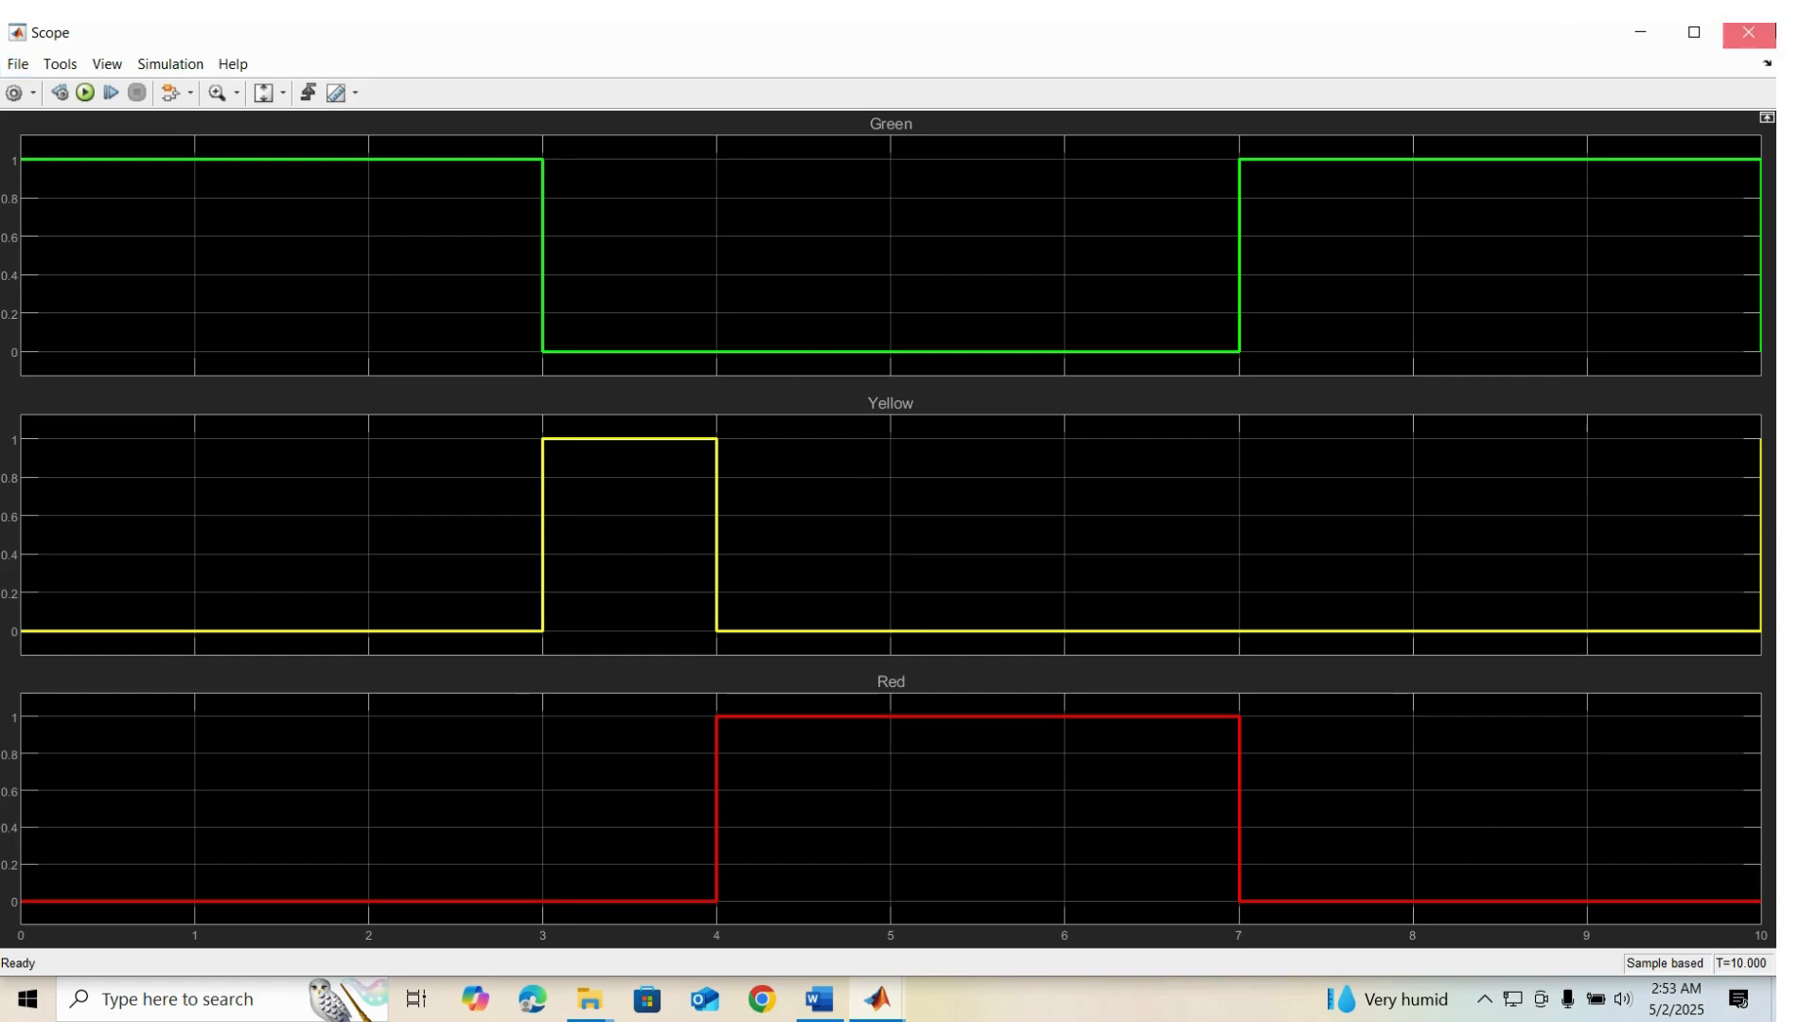
pyautogui.click(1749, 32)
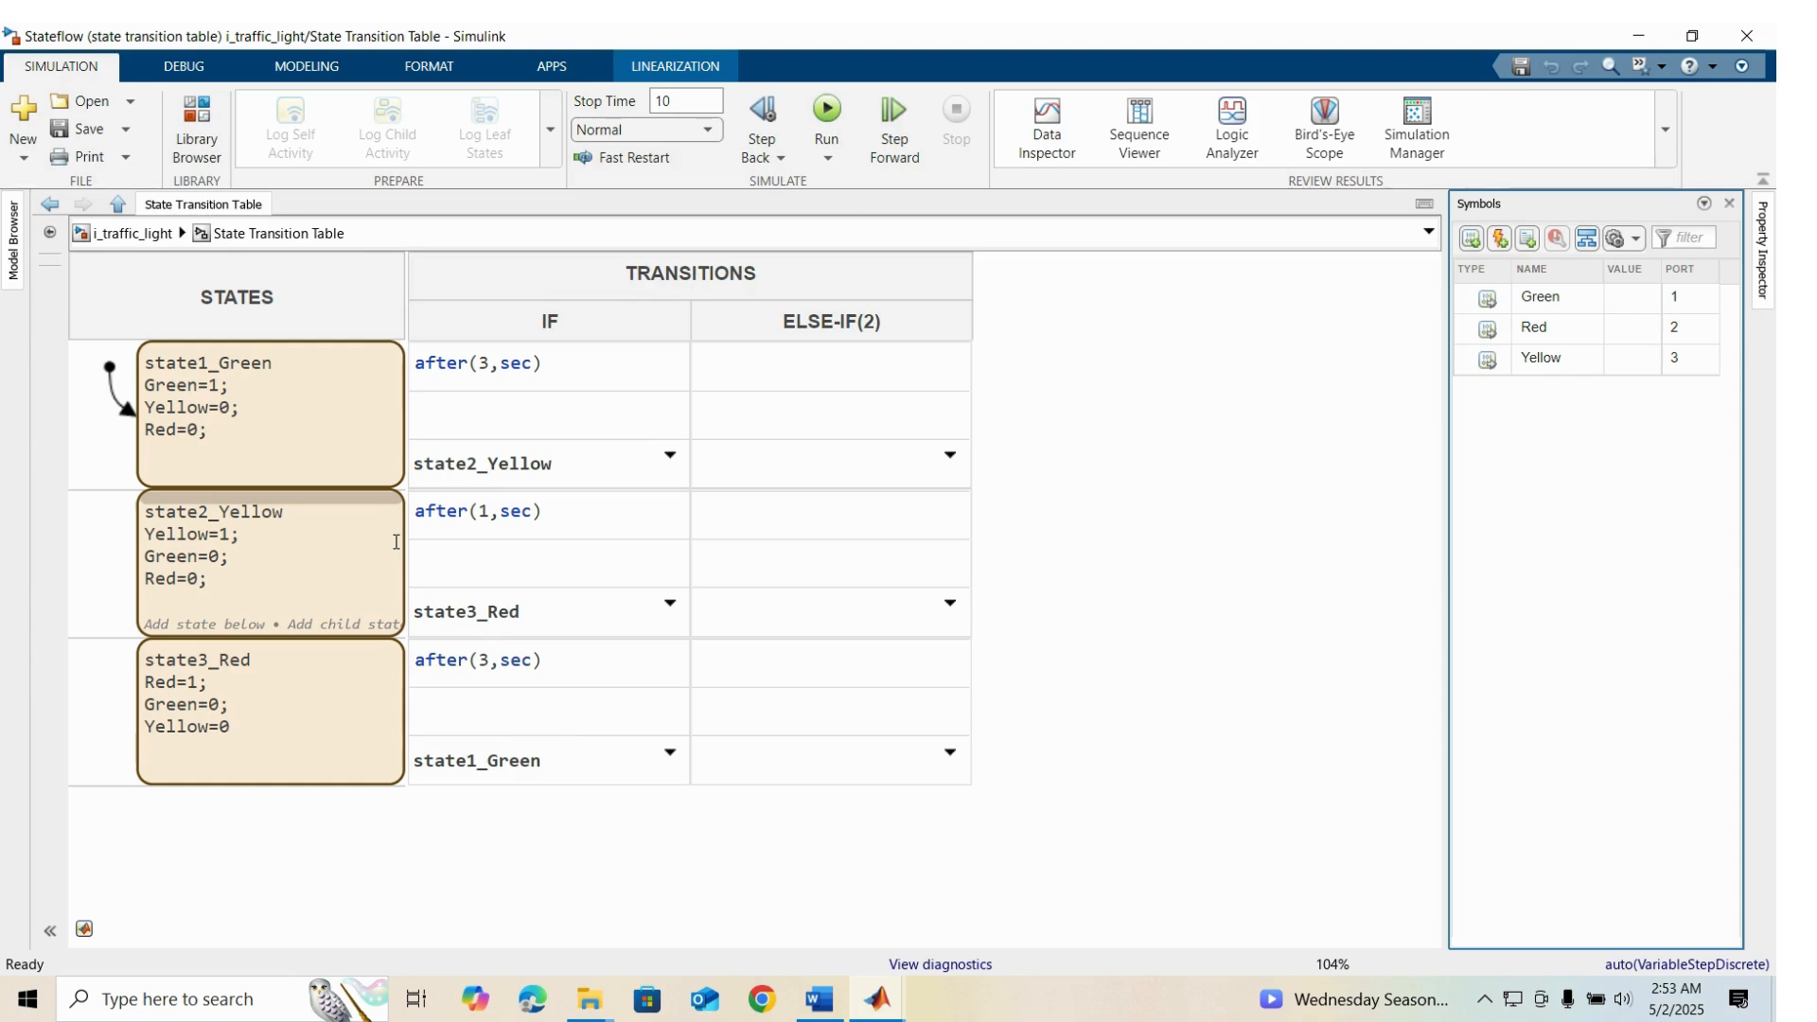
# Create a blank model and place a State Transition Table block from the Stateflow library in it
pyautogui.click(23, 112)
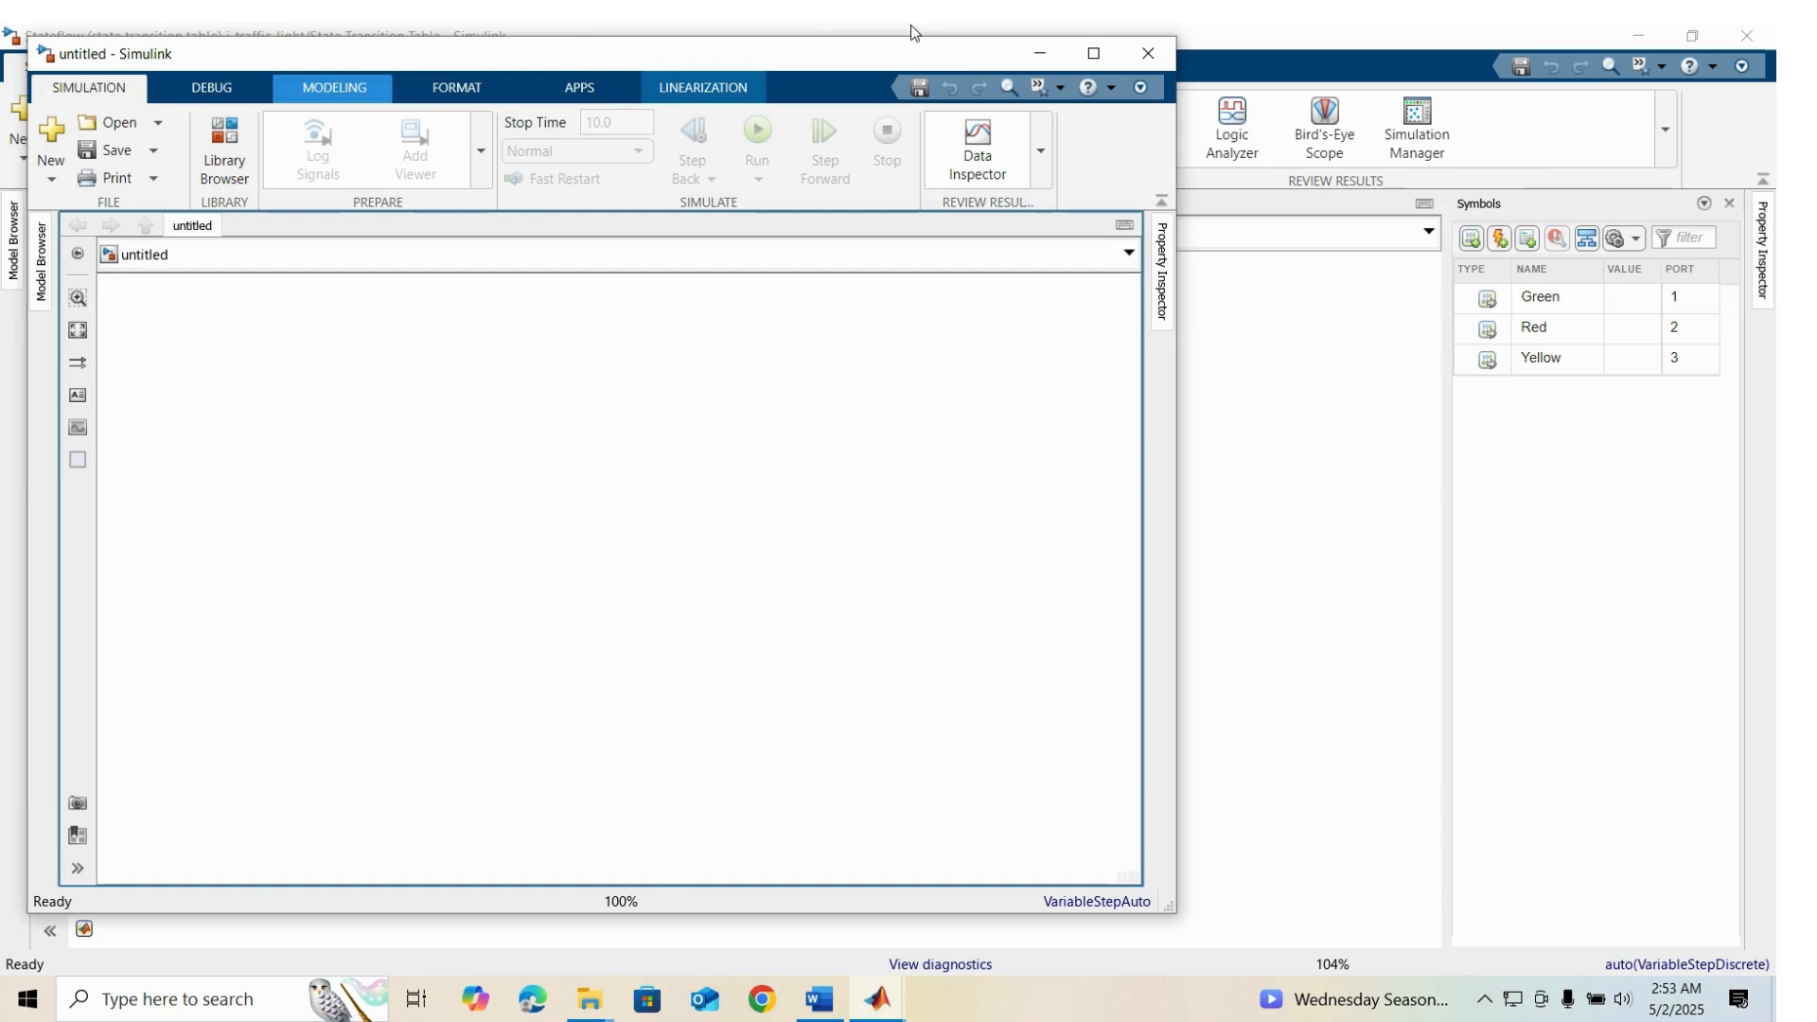
pyautogui.click(1095, 56)
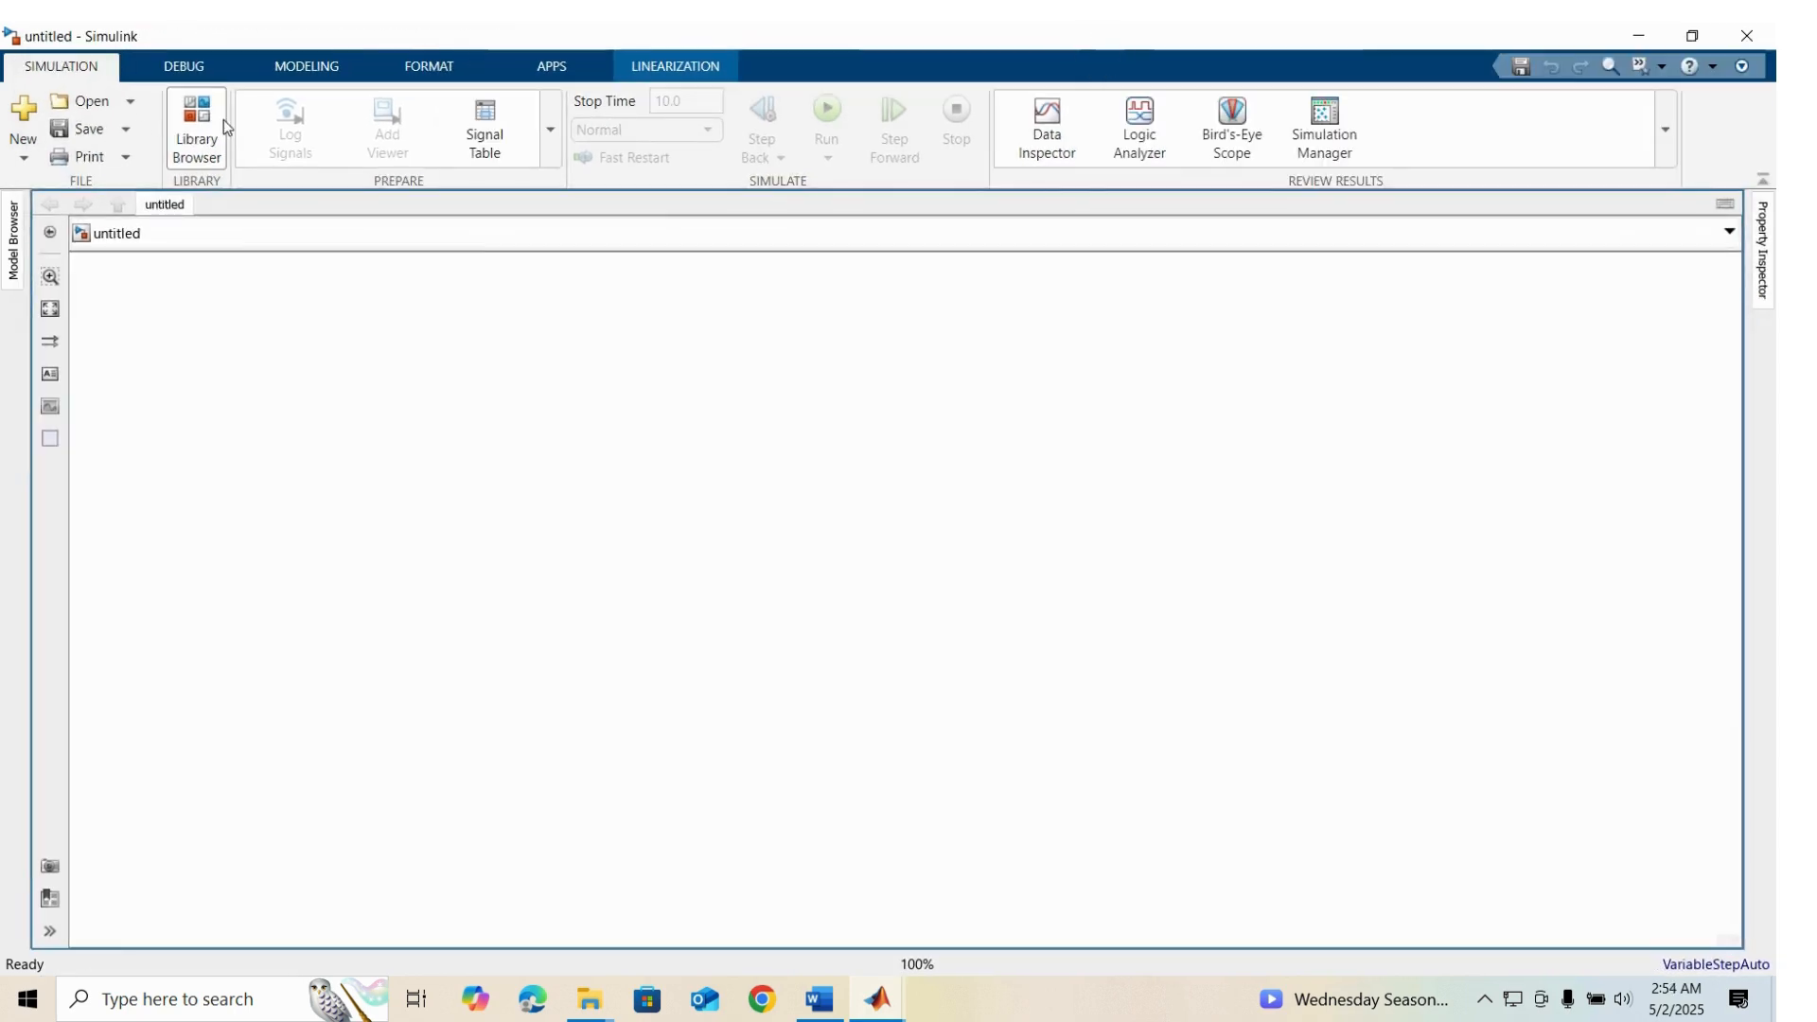
pyautogui.click(223, 120)
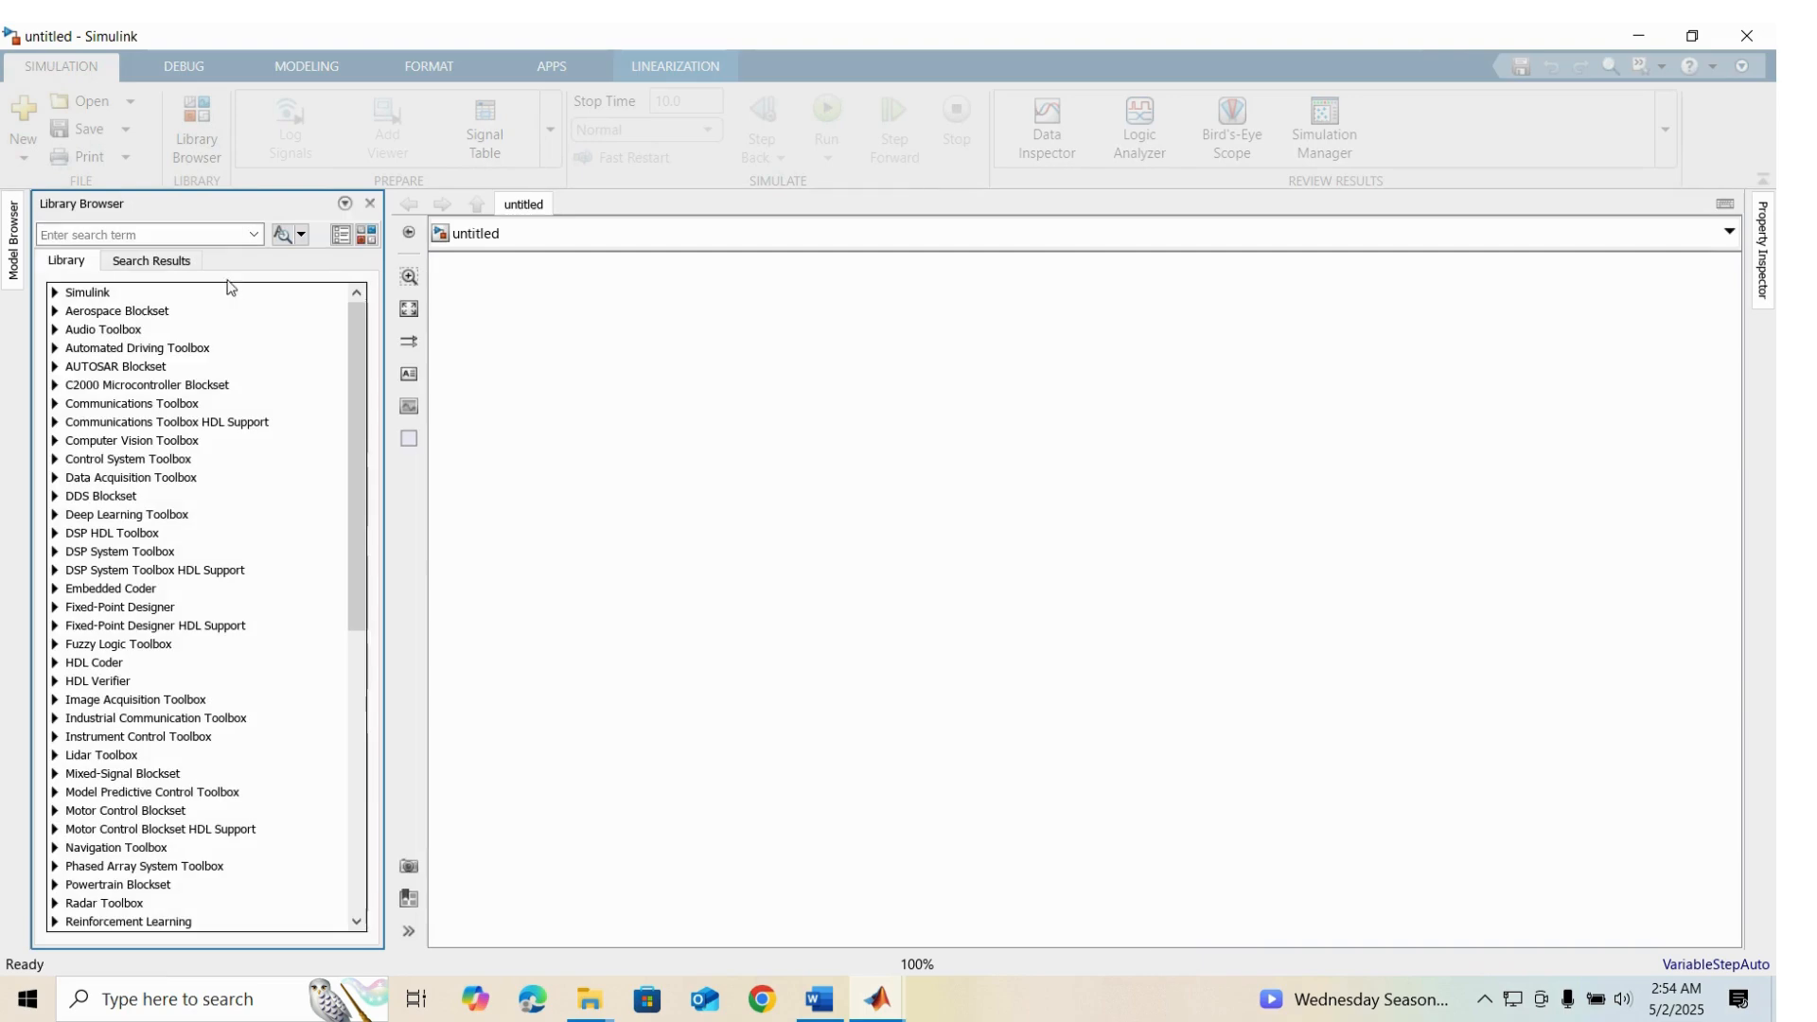
pyautogui.click(366, 234)
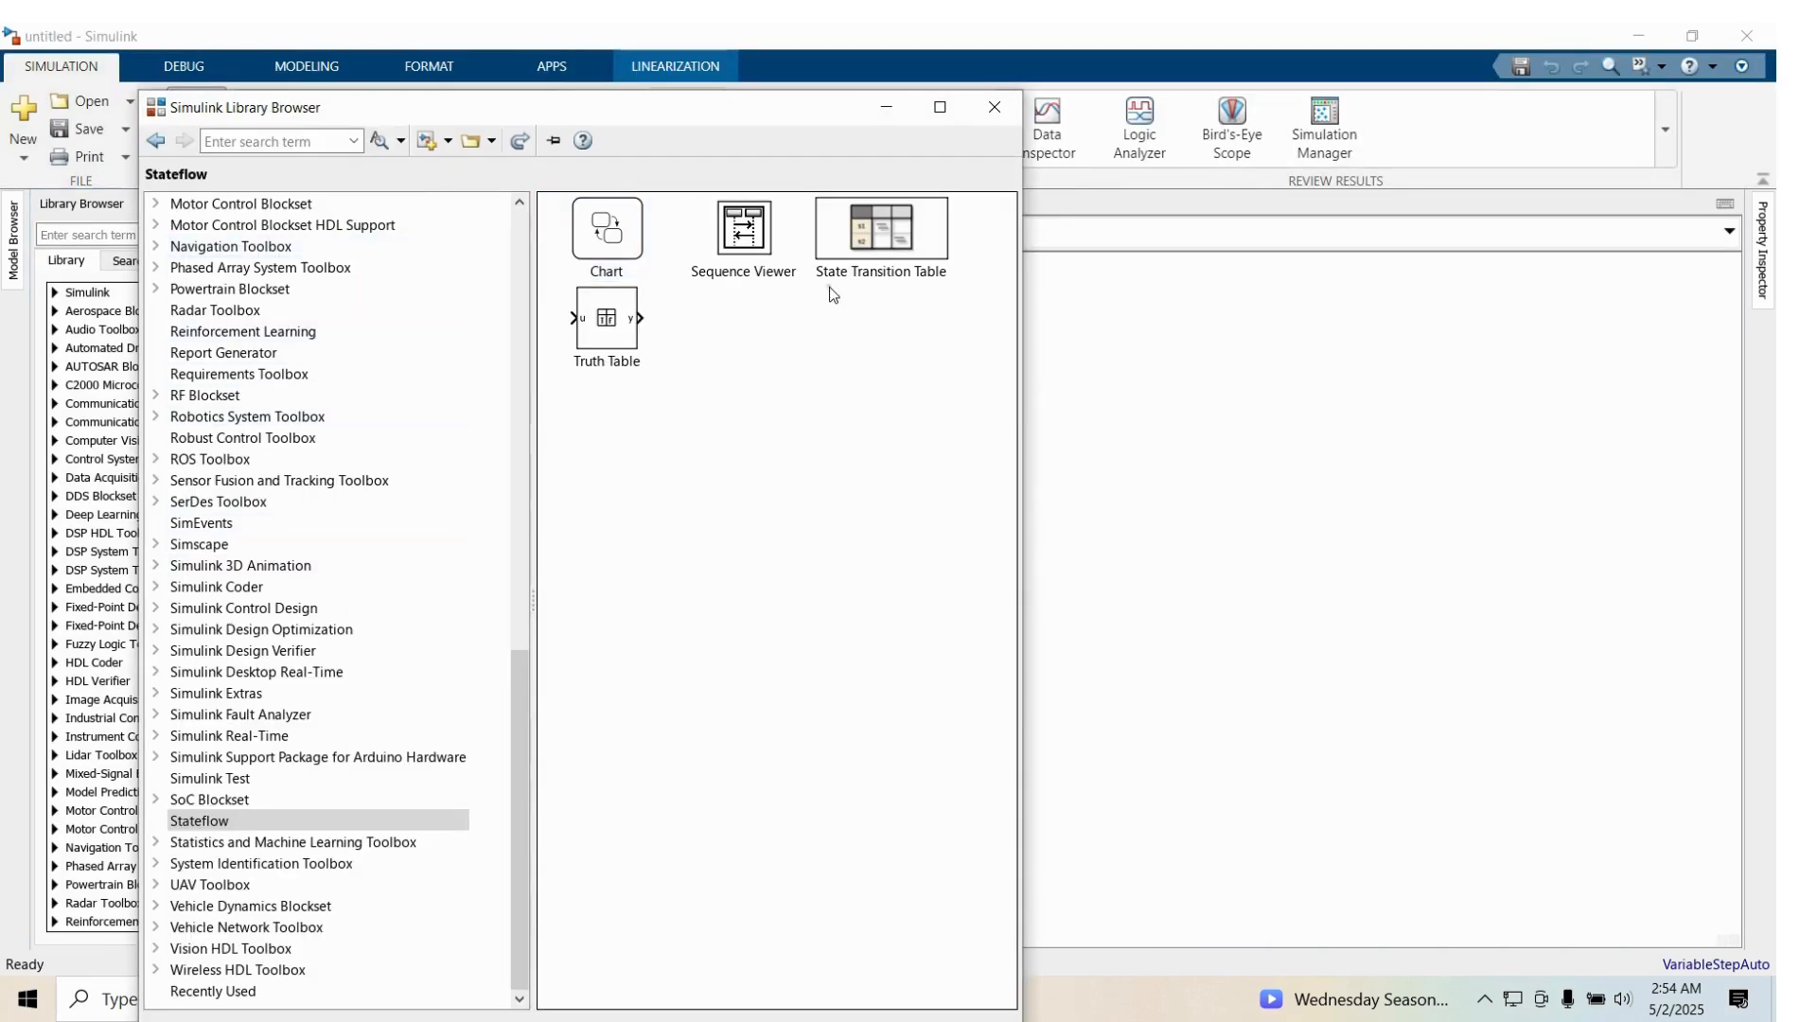
pyautogui.moveTo(880, 231); pyautogui.dragTo(1160, 505)
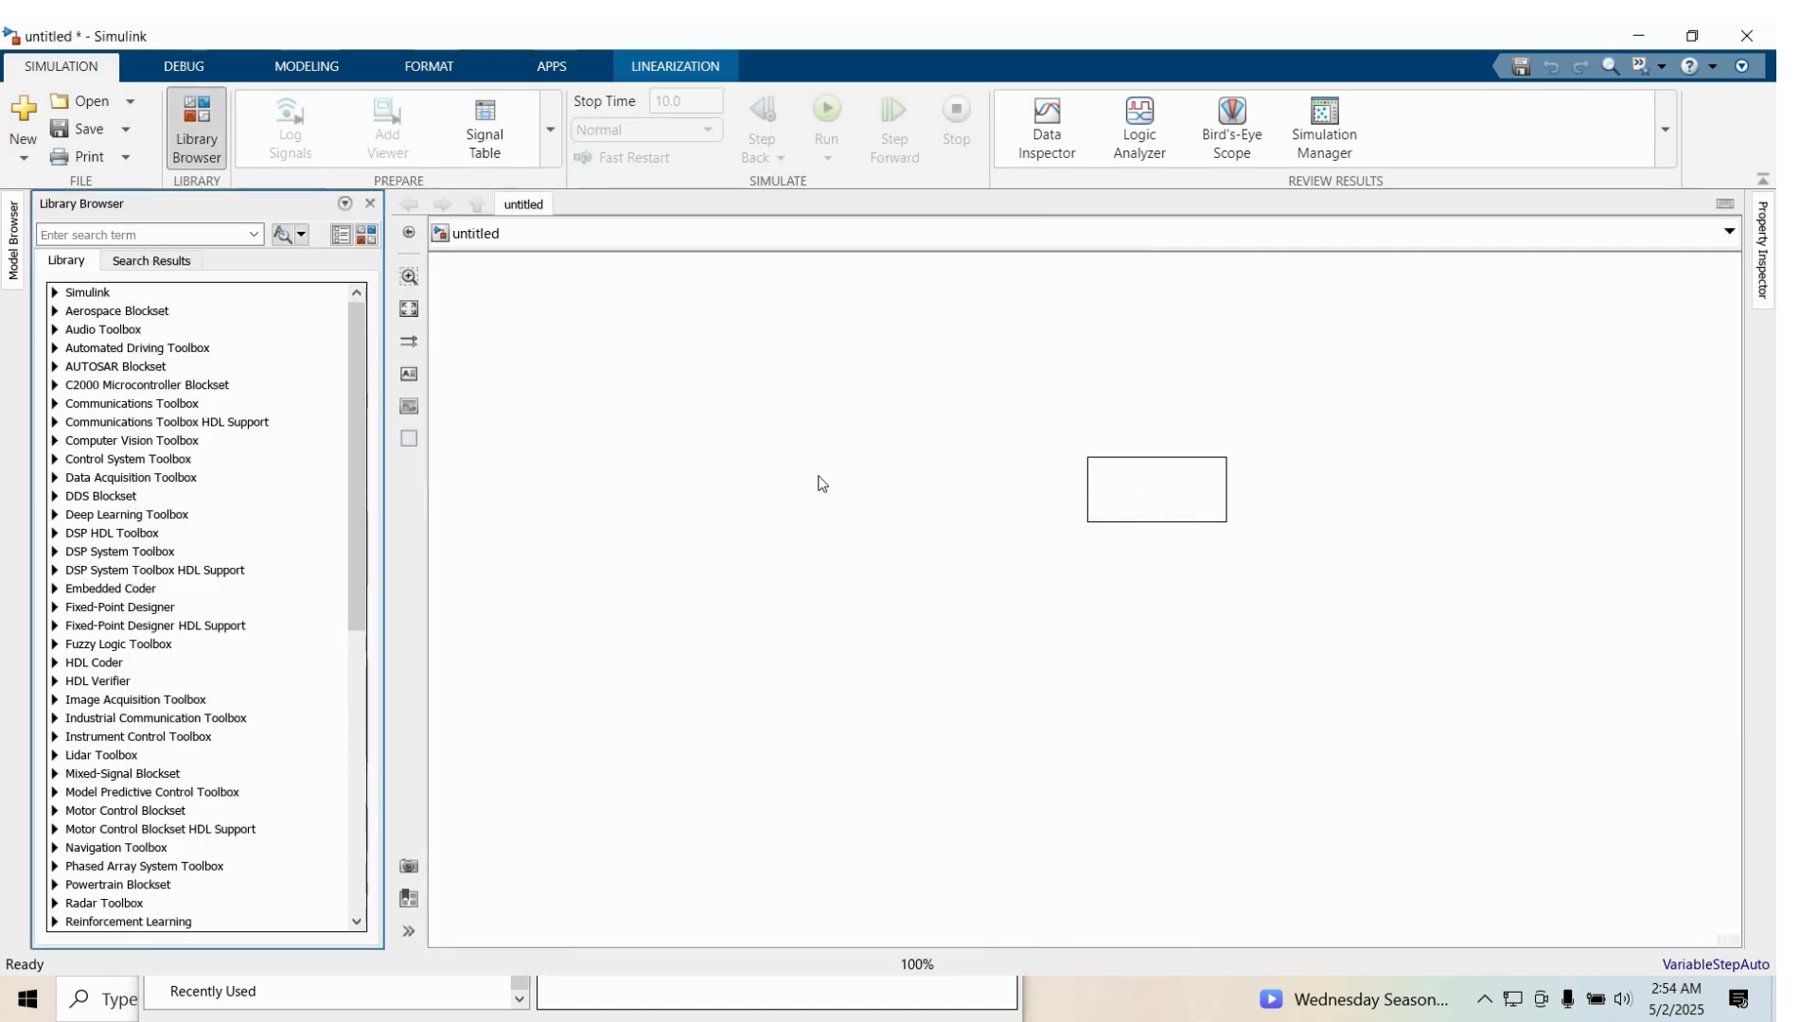
pyautogui.moveTo(1177, 498); pyautogui.dragTo(819, 477)
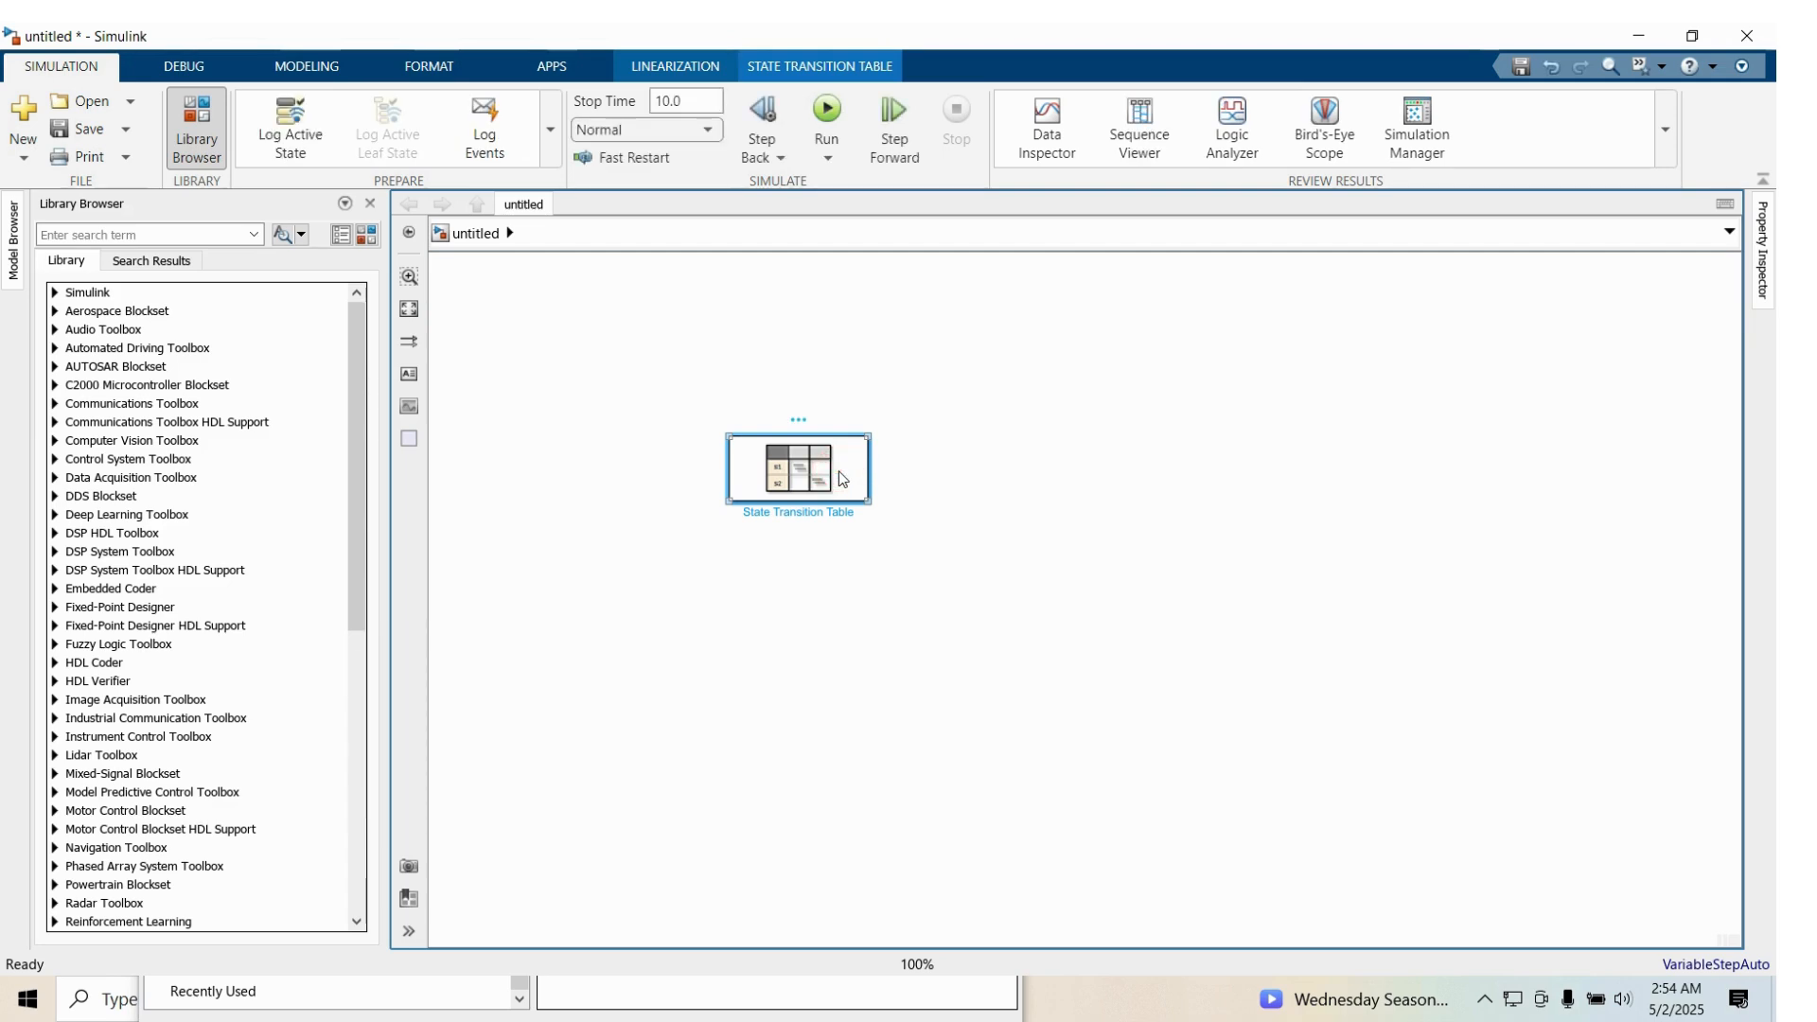
# Open the State Transition Table and name its two states state1_Green and state2_Yellow
pyautogui.doubleClick(839, 478)
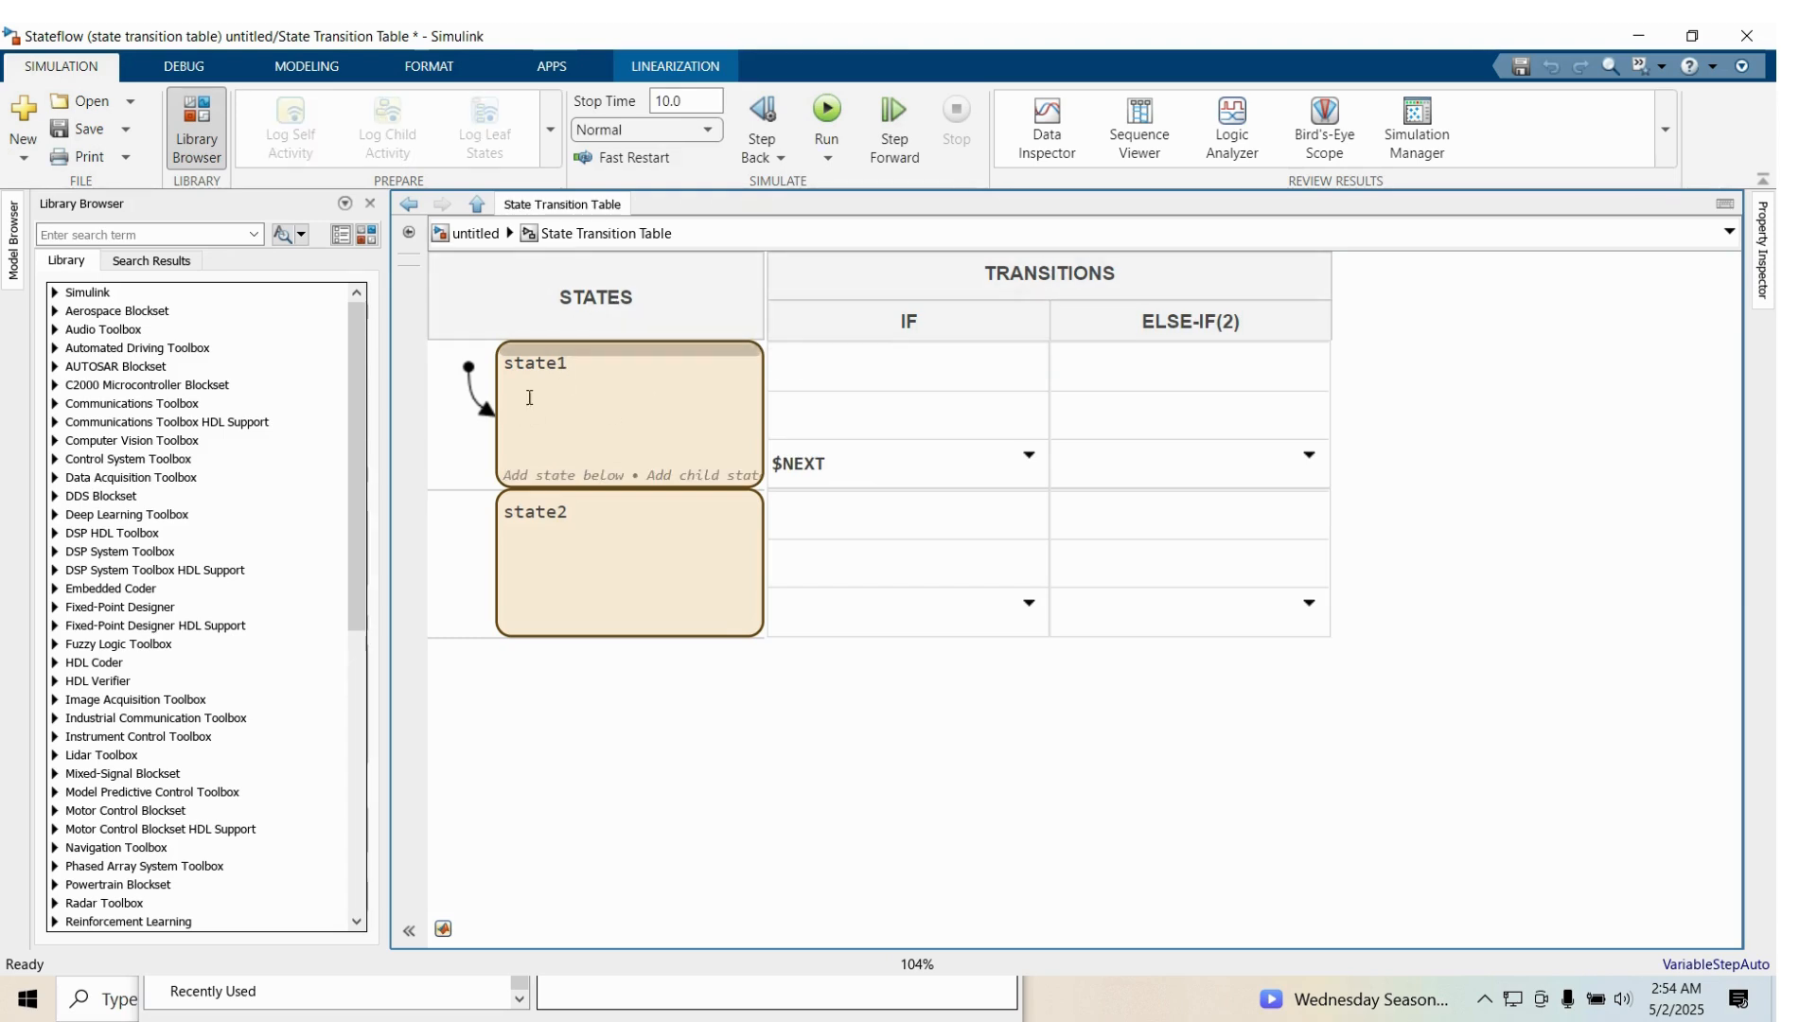
pyautogui.click(572, 375)
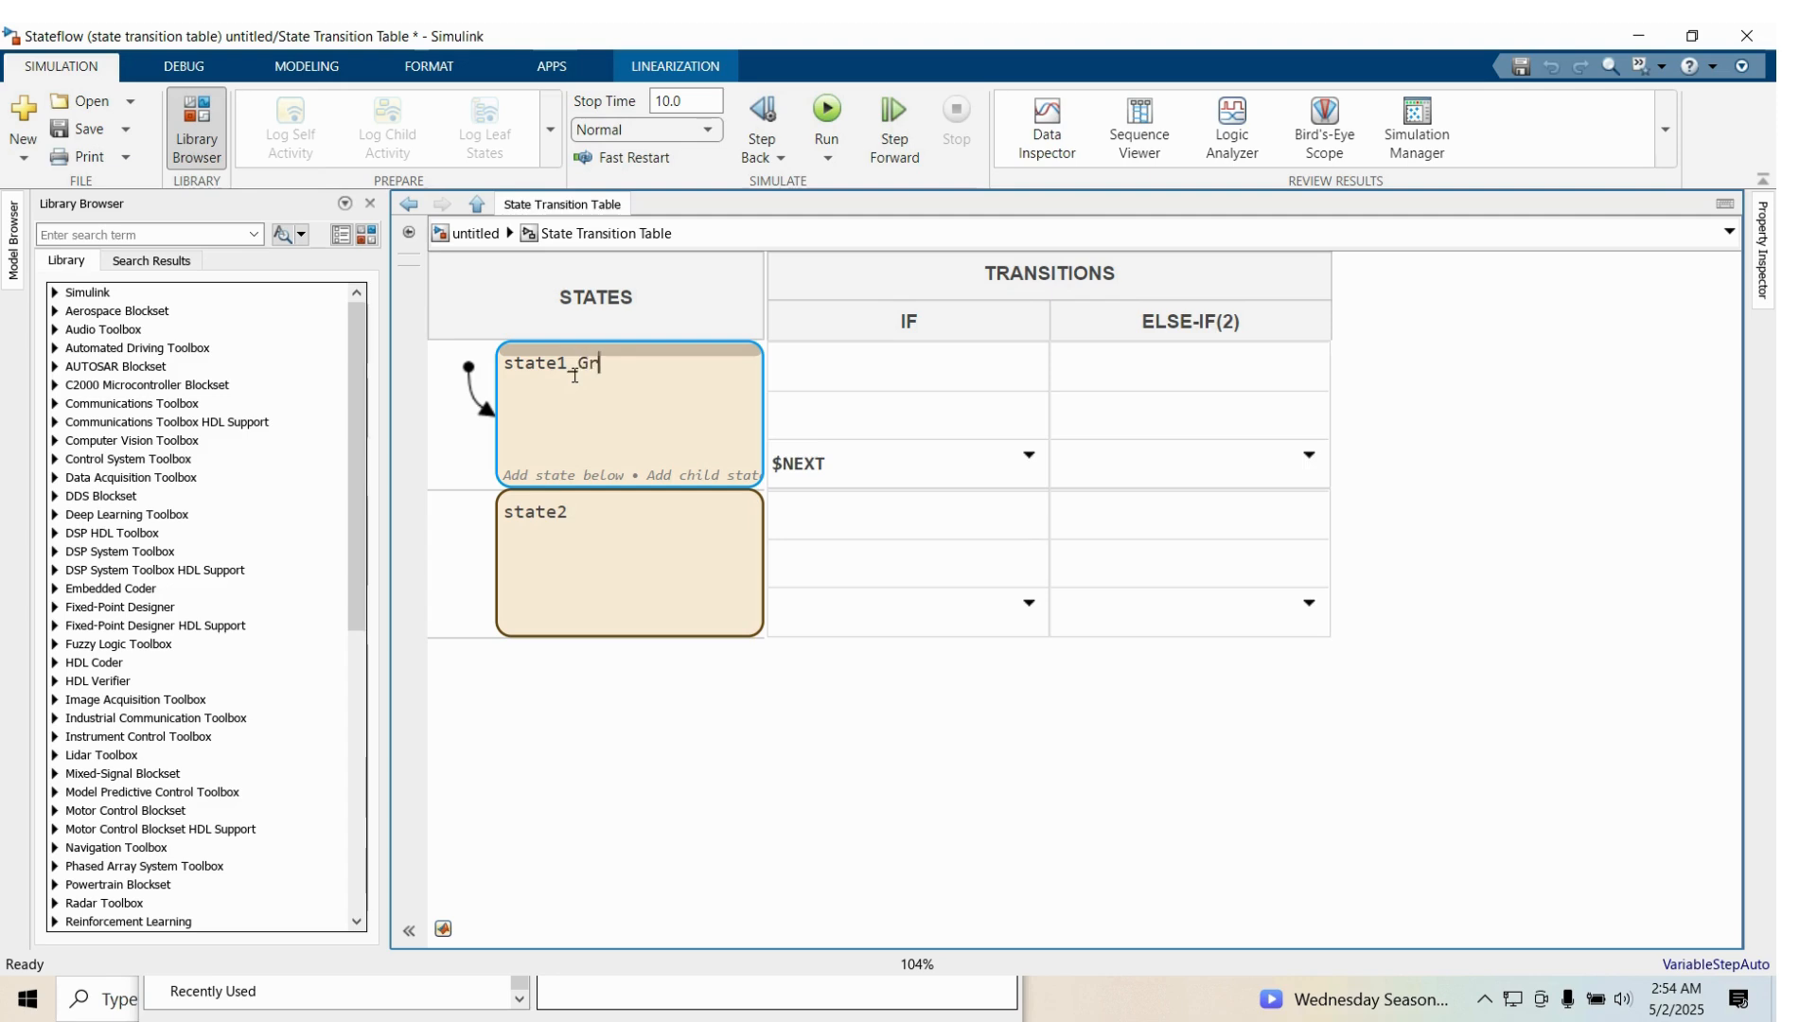
pyautogui.write('_Green')
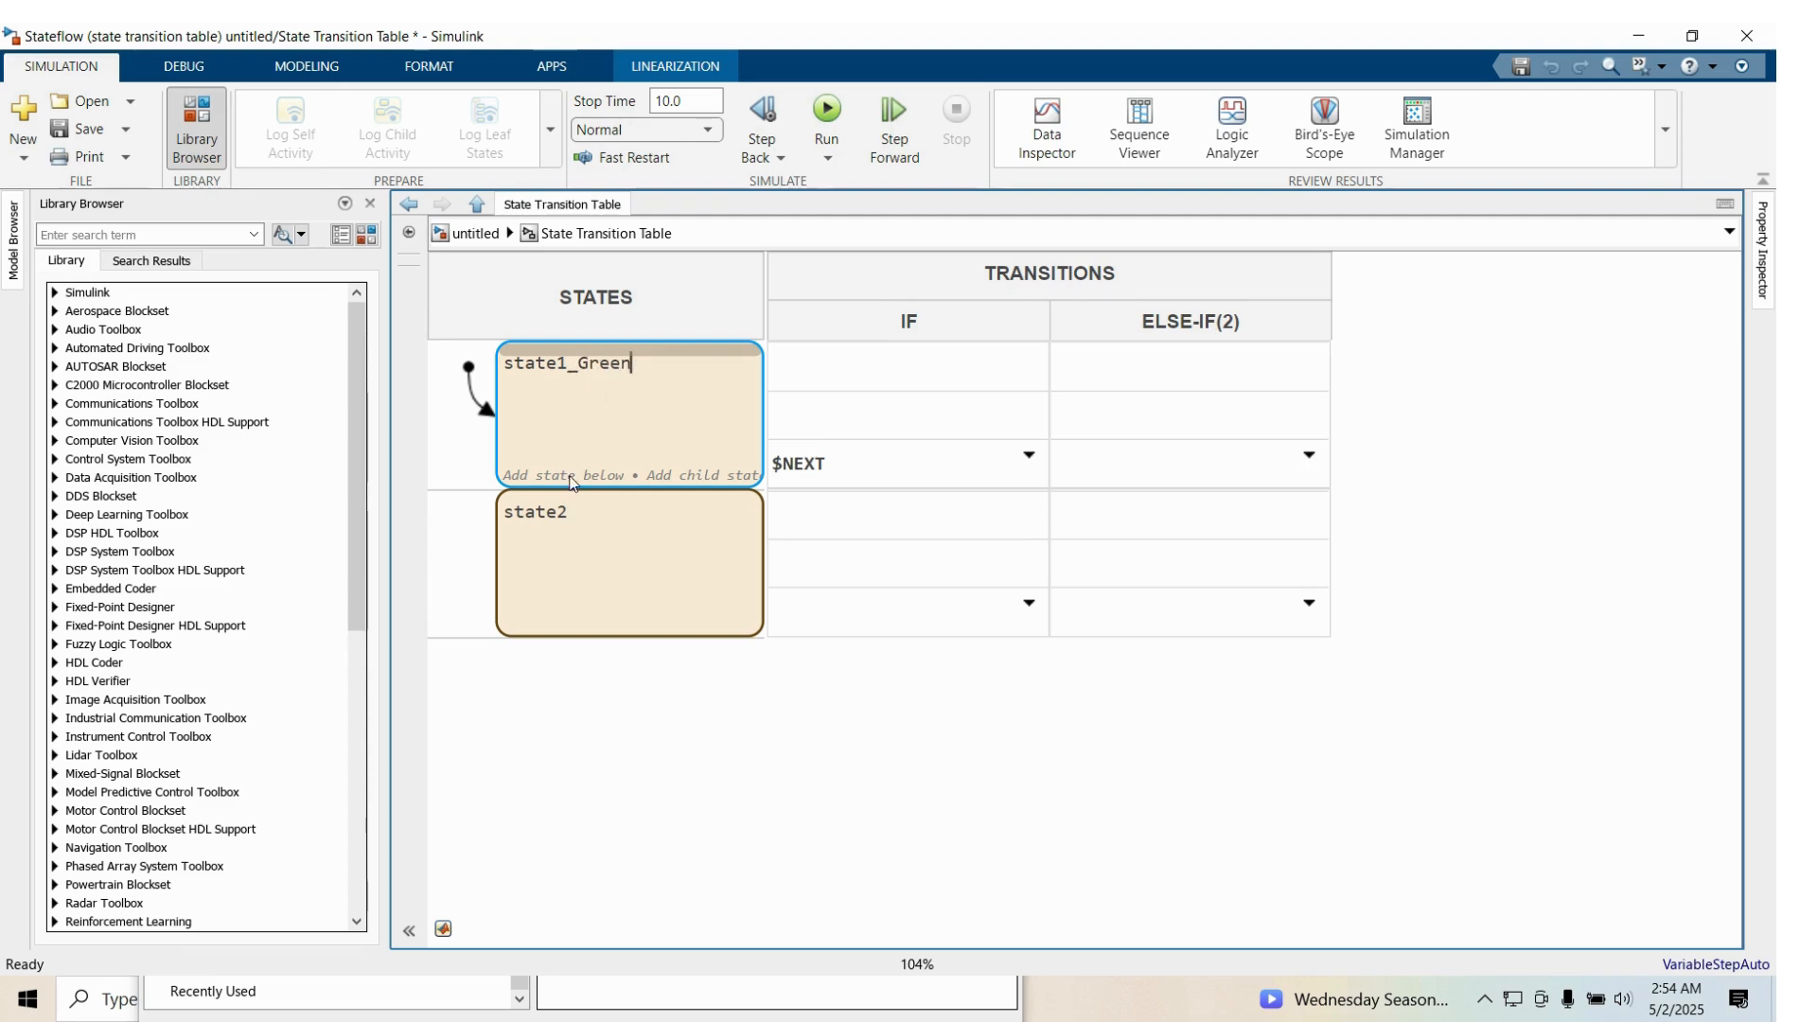
pyautogui.click(569, 517)
pyautogui.click(569, 516)
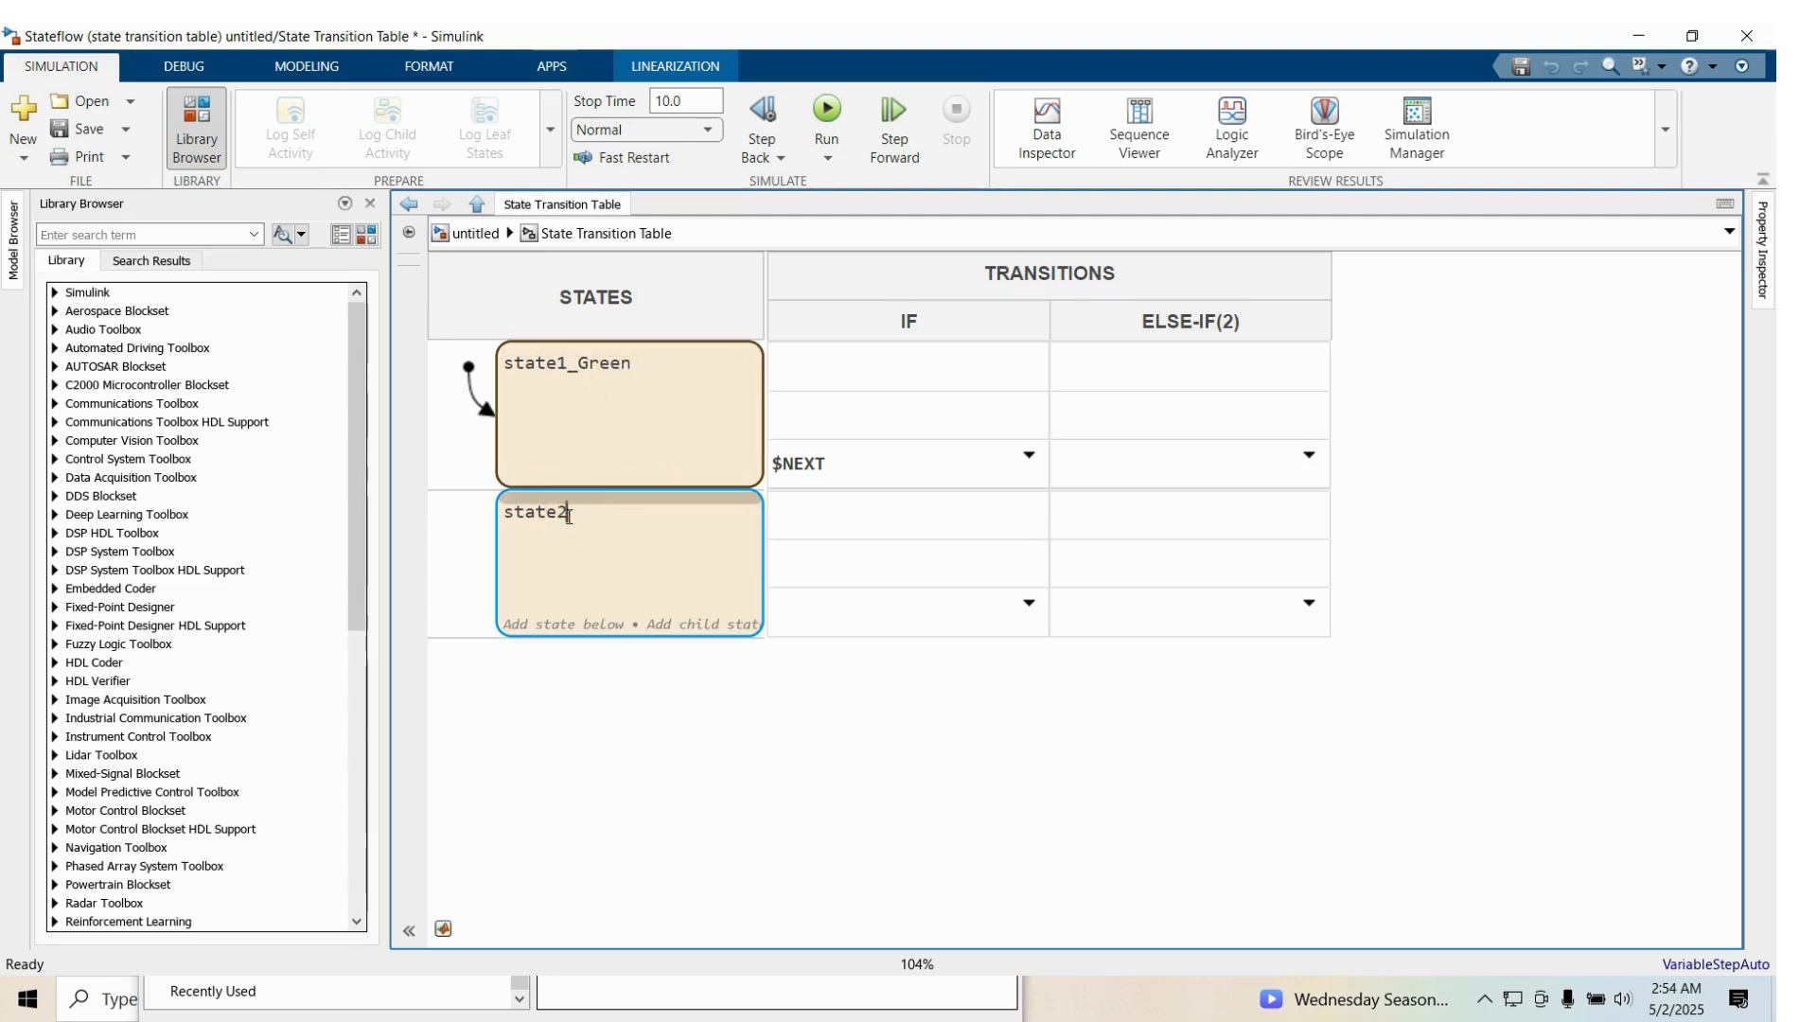
pyautogui.write('_Yelllow')
pyautogui.click(635, 563)
pyautogui.click(467, 541)
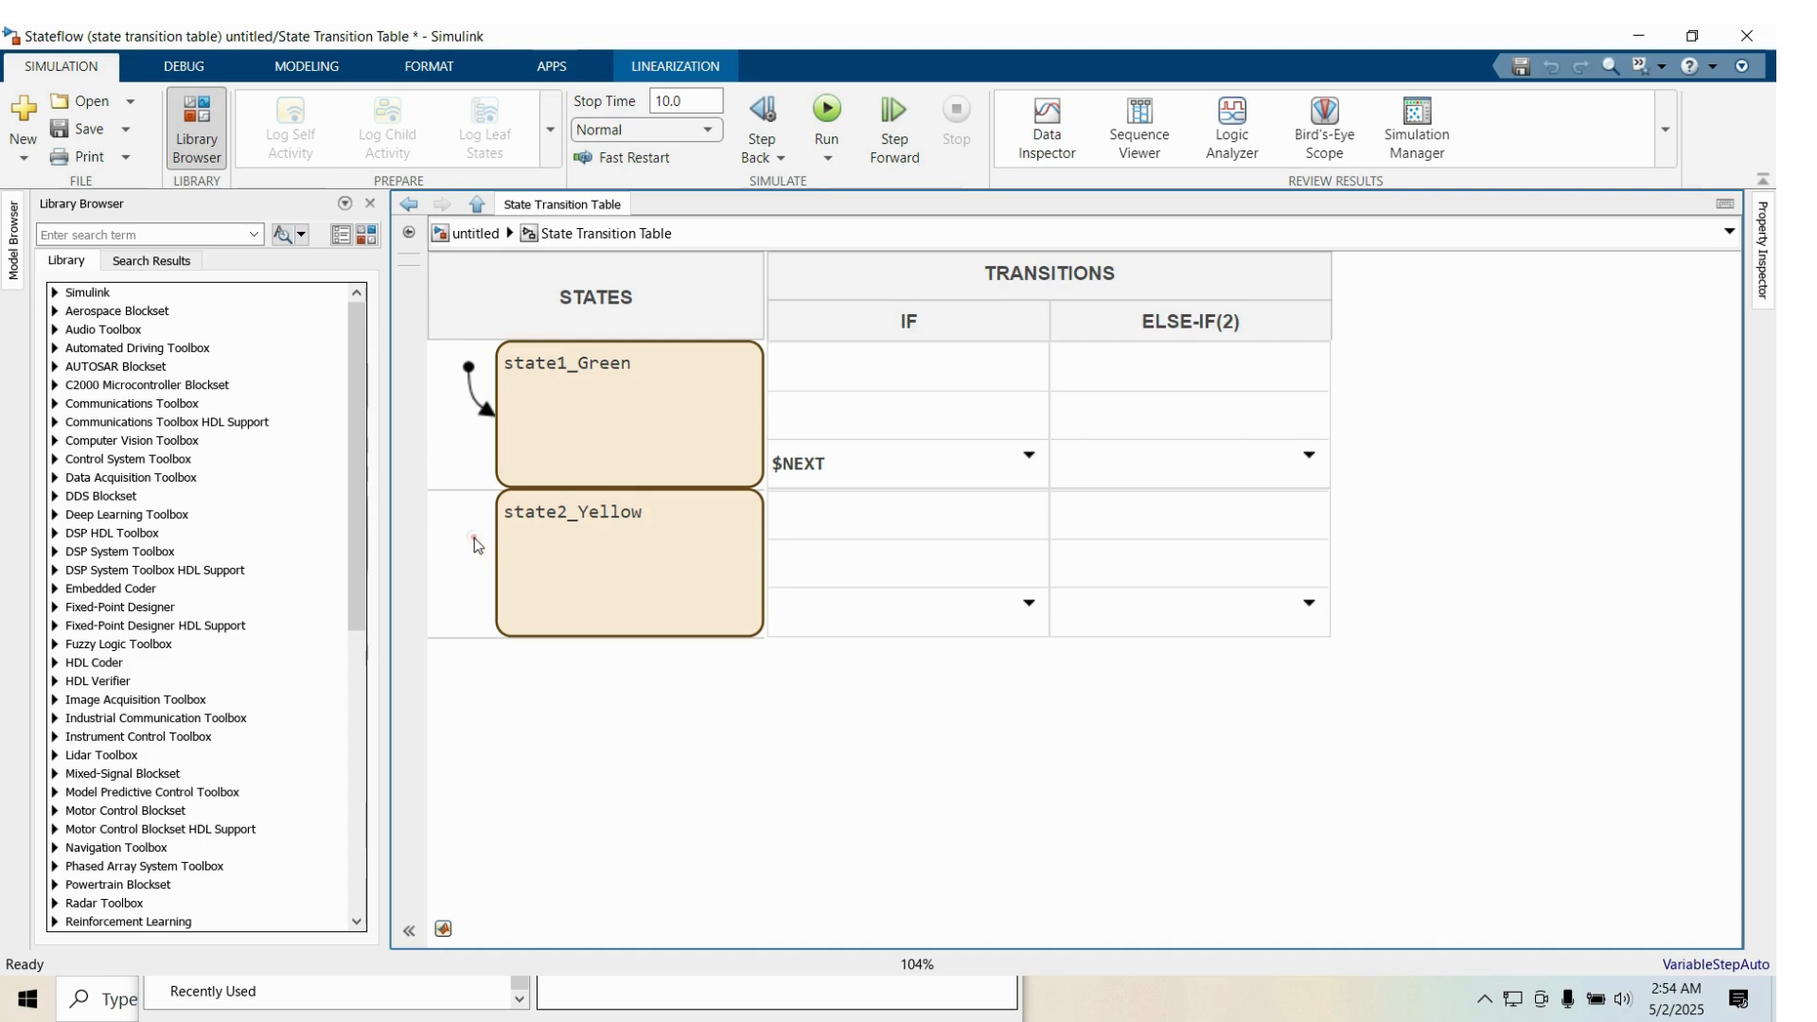
# Insert a state row below state2_Yellow and name the new state state3_Red
pyautogui.click(474, 539)
pyautogui.click(690, 538)
pyautogui.click(453, 516)
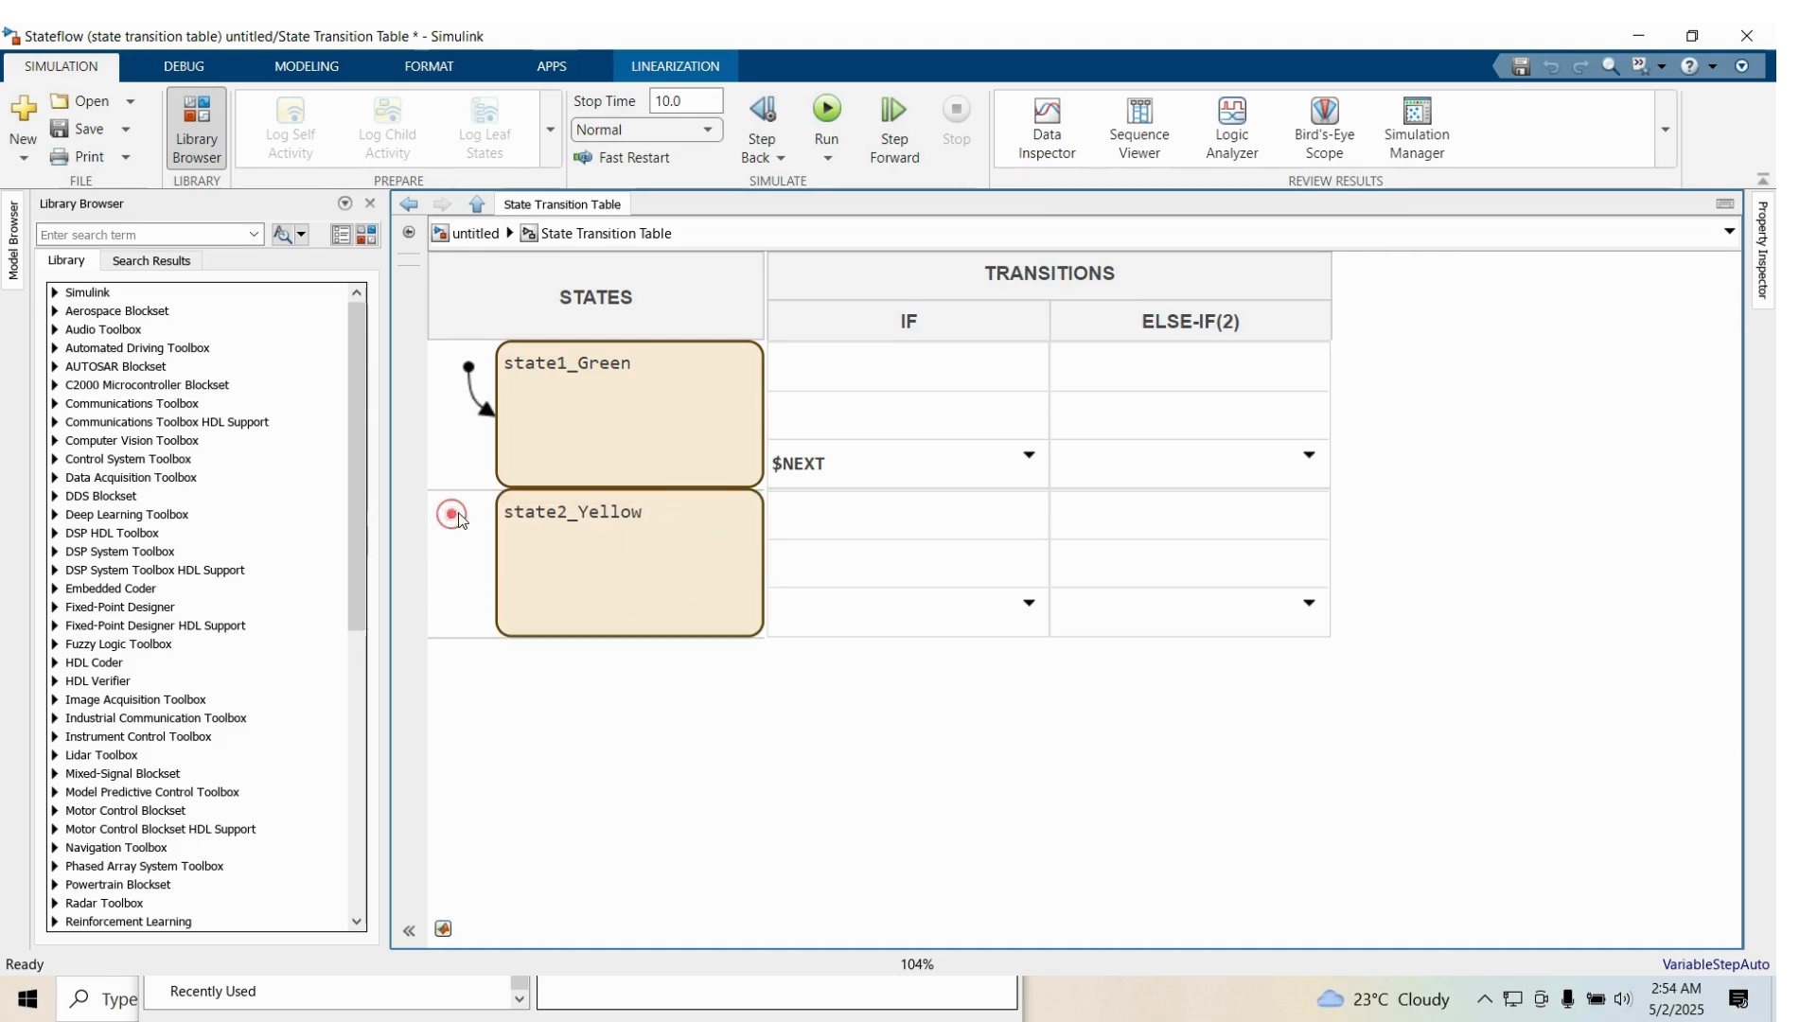
pyautogui.click(477, 538)
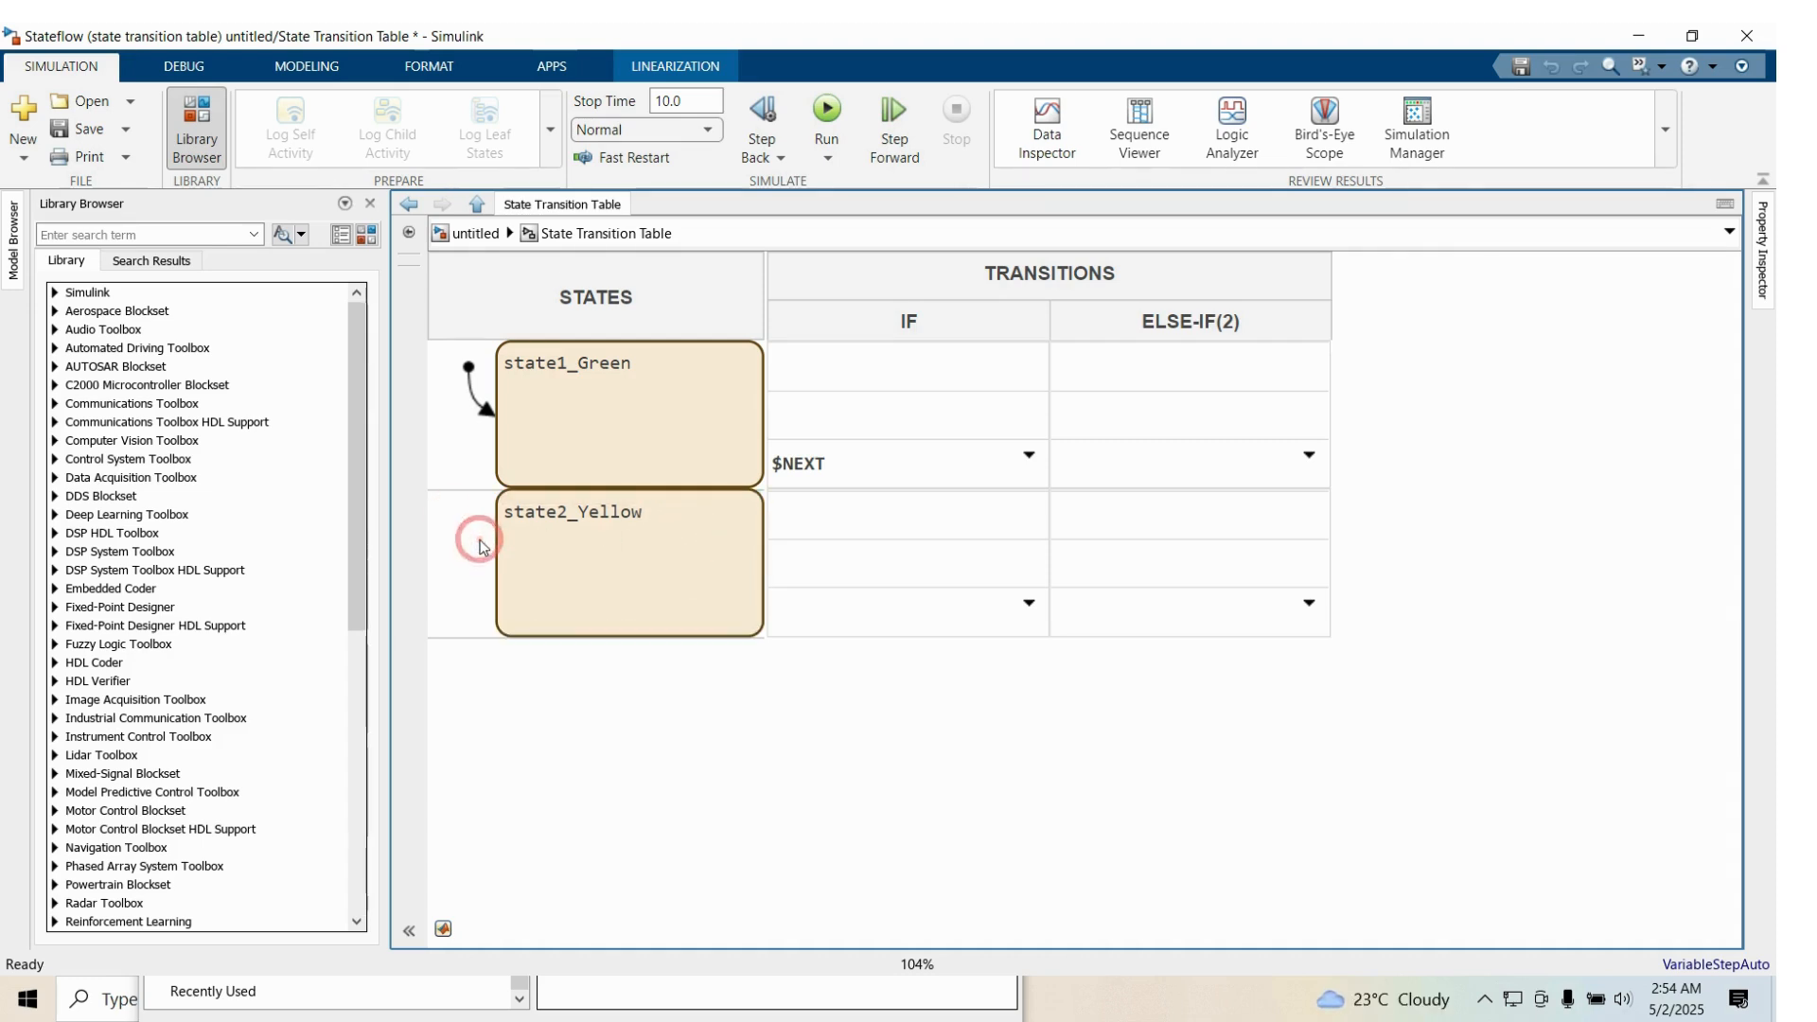
pyautogui.click(743, 521)
pyautogui.rightClick(757, 509)
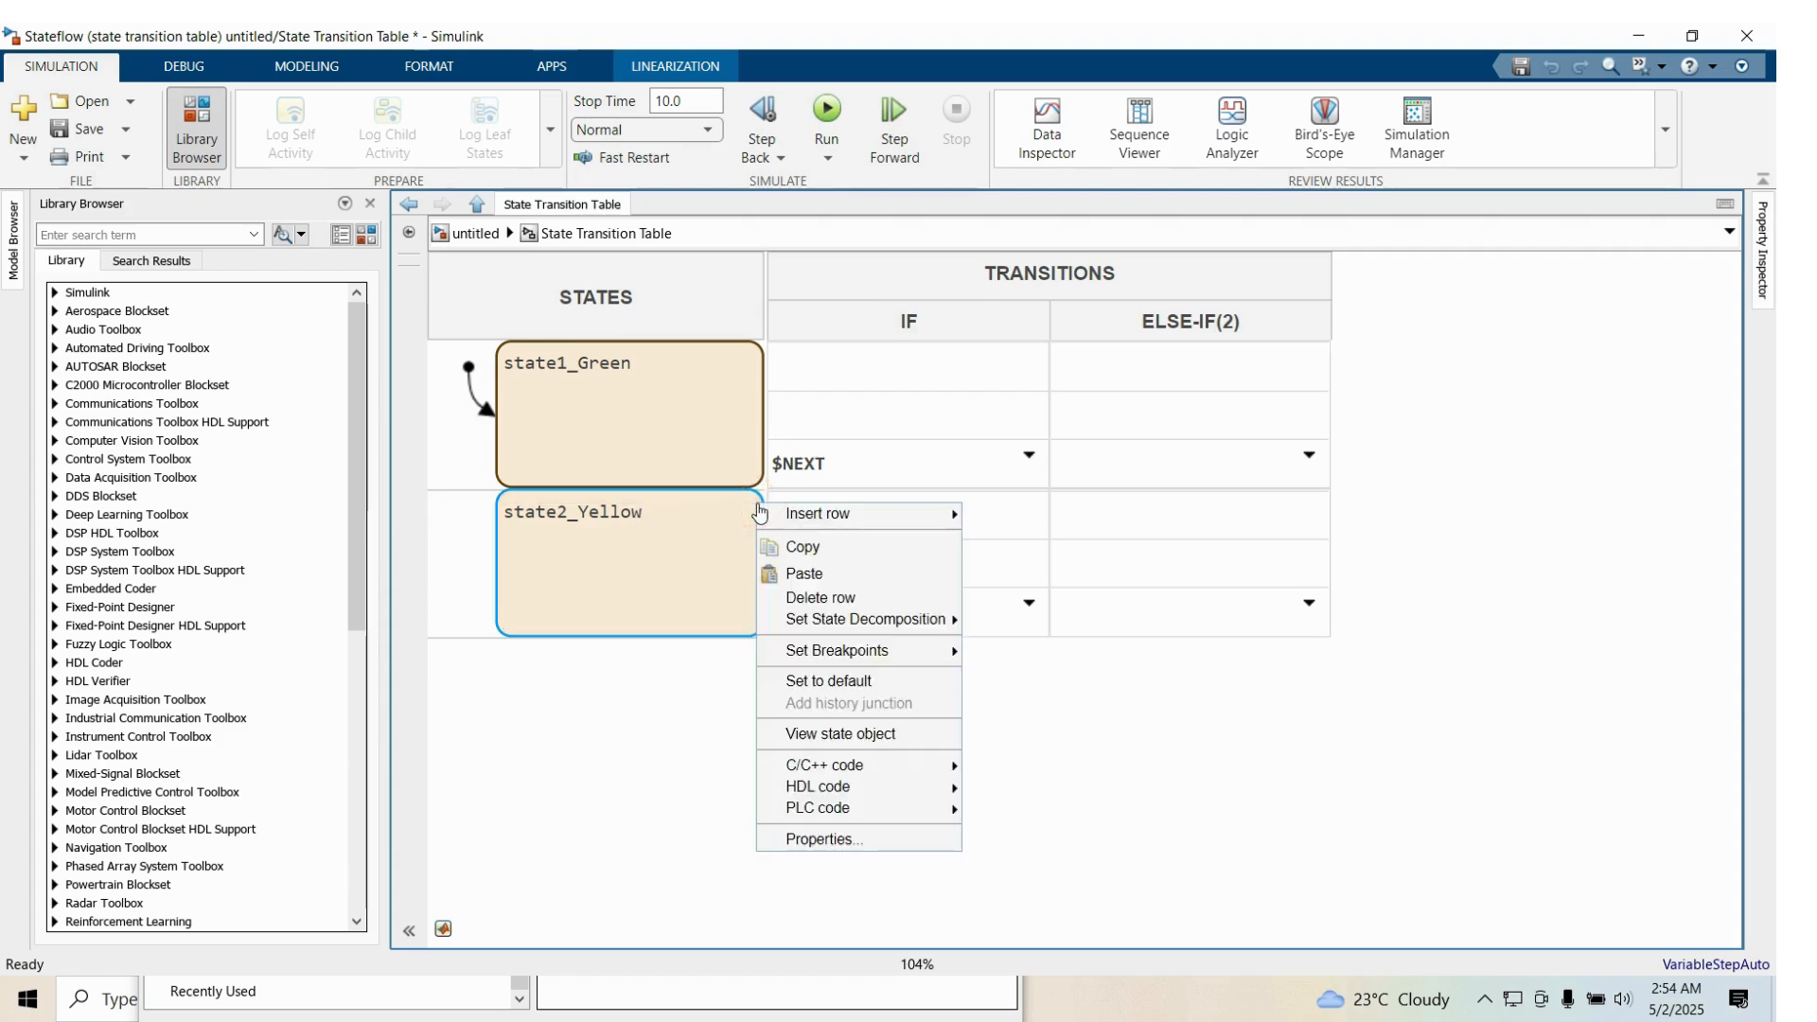
pyautogui.moveTo(818, 515)
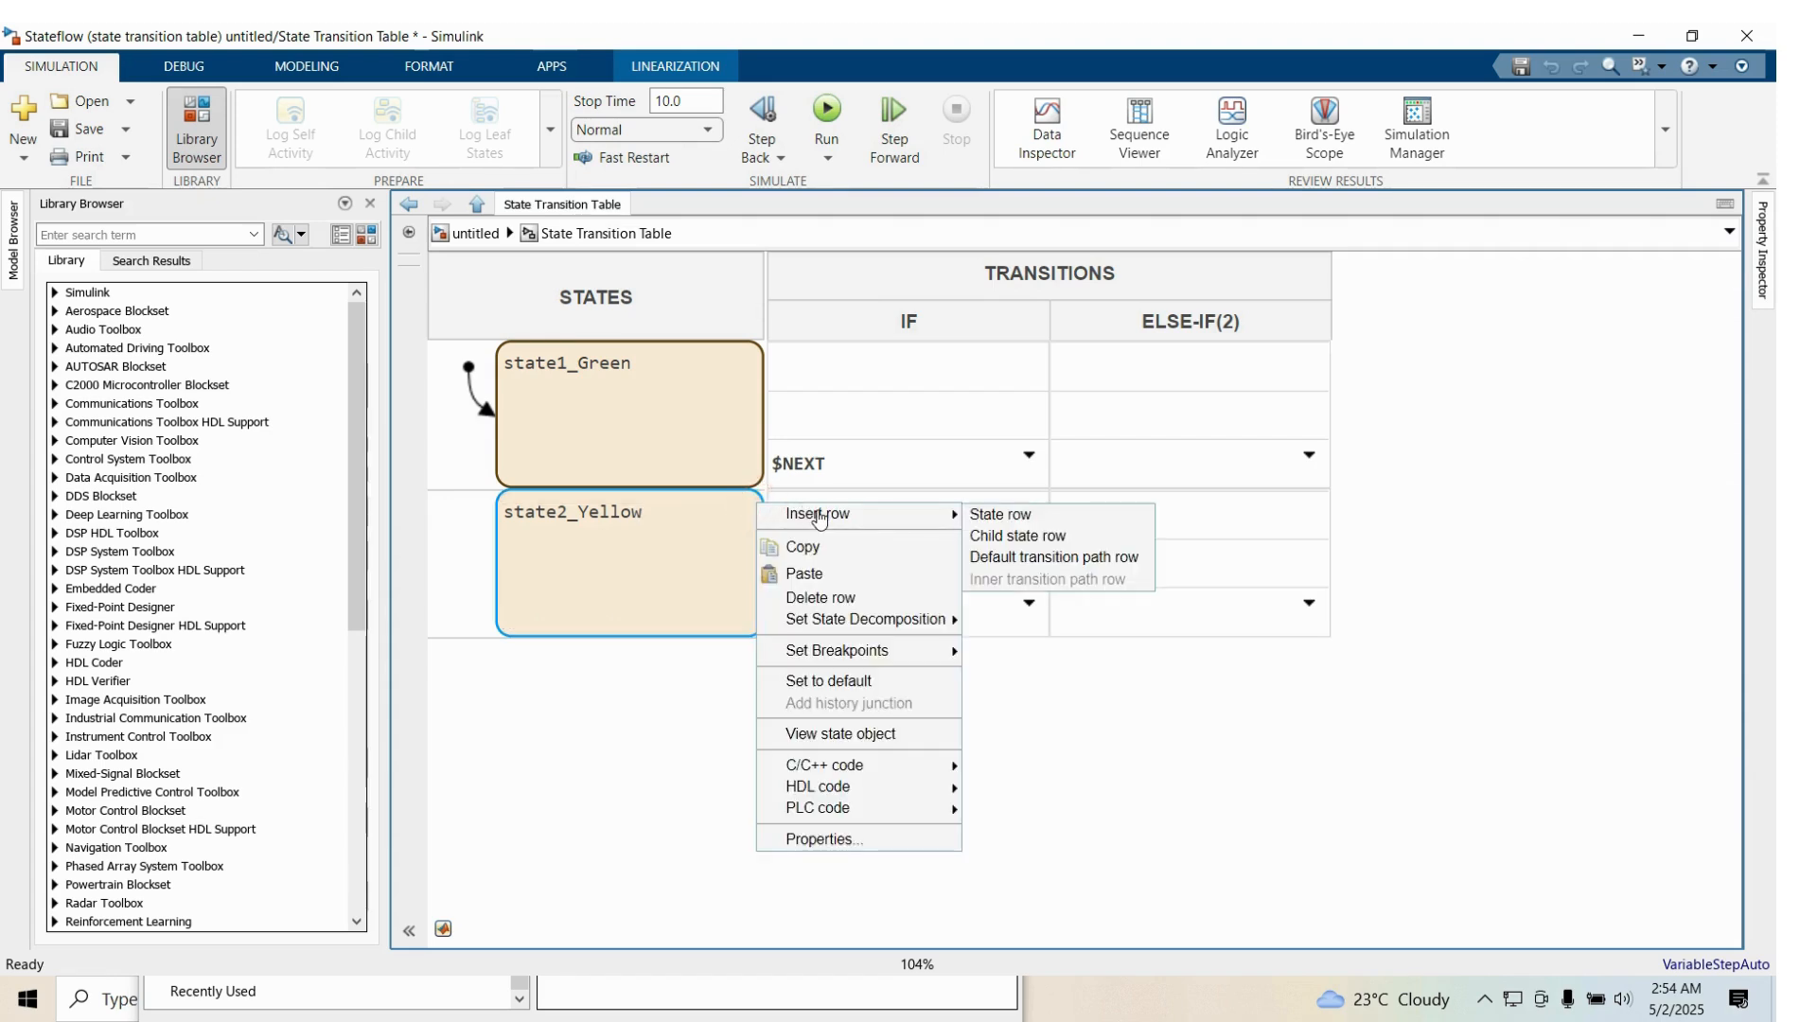
pyautogui.click(1011, 519)
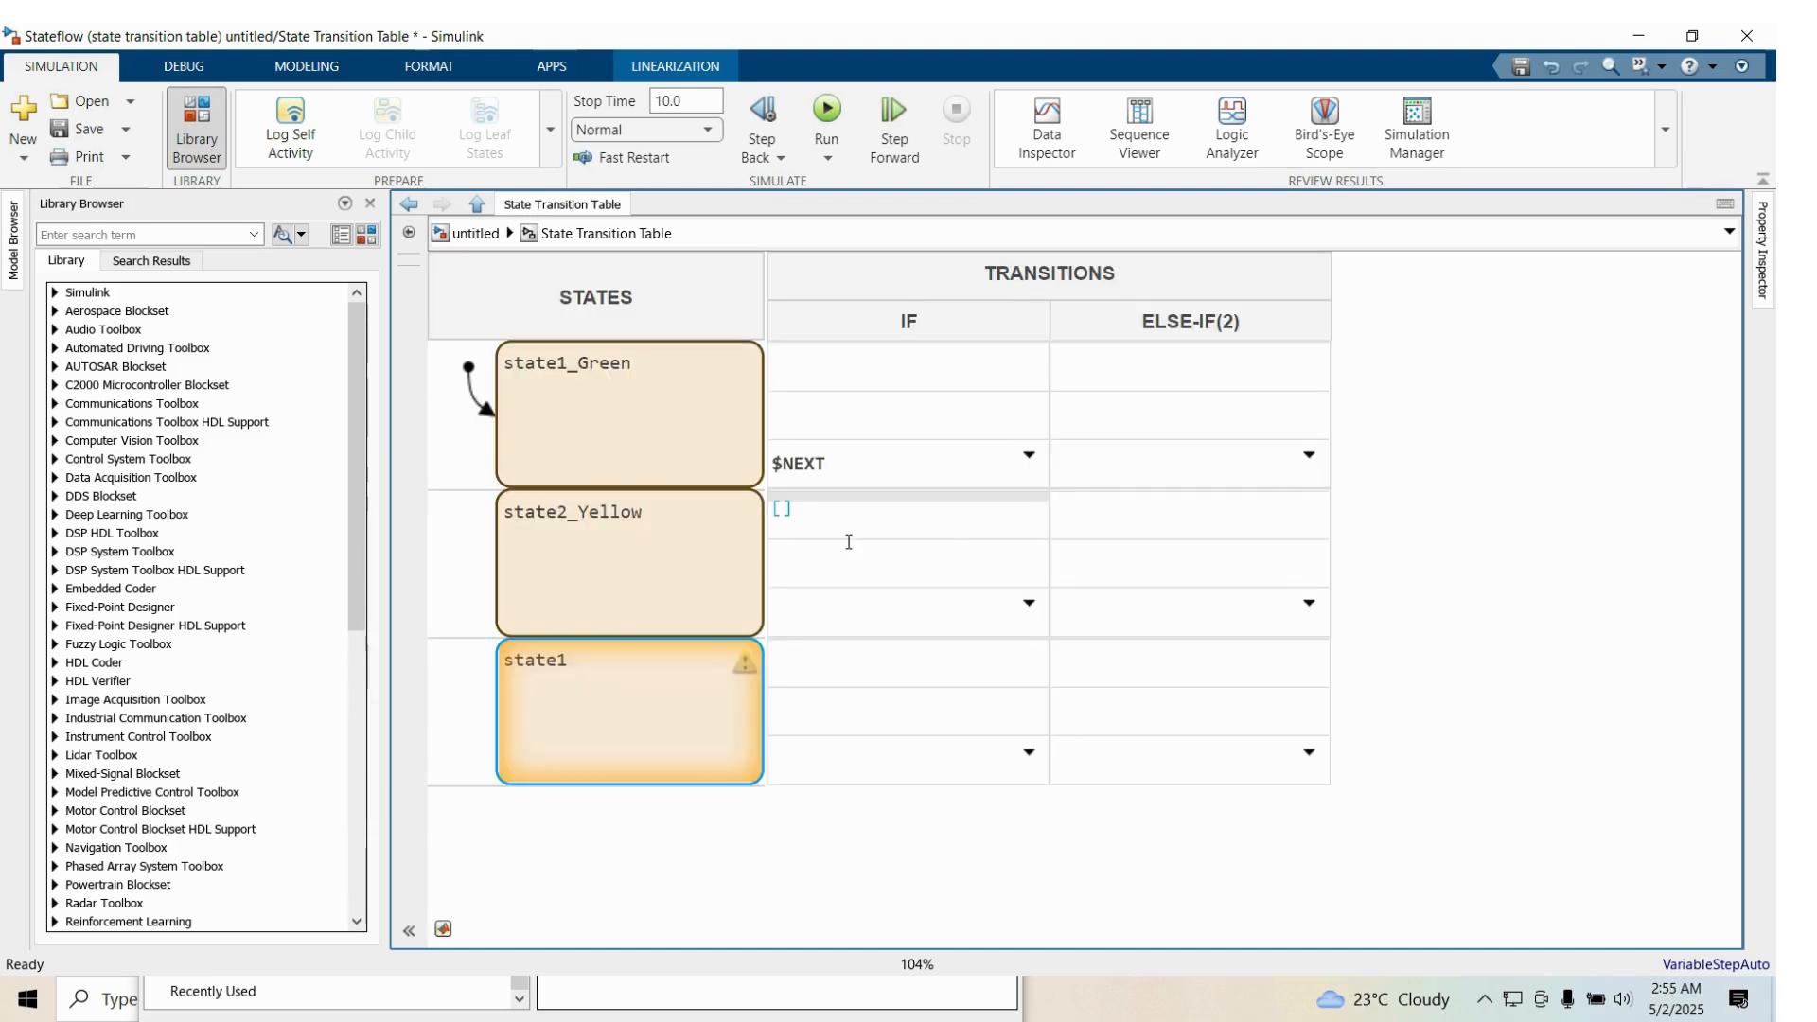
pyautogui.click(563, 659)
pyautogui.write('_R')
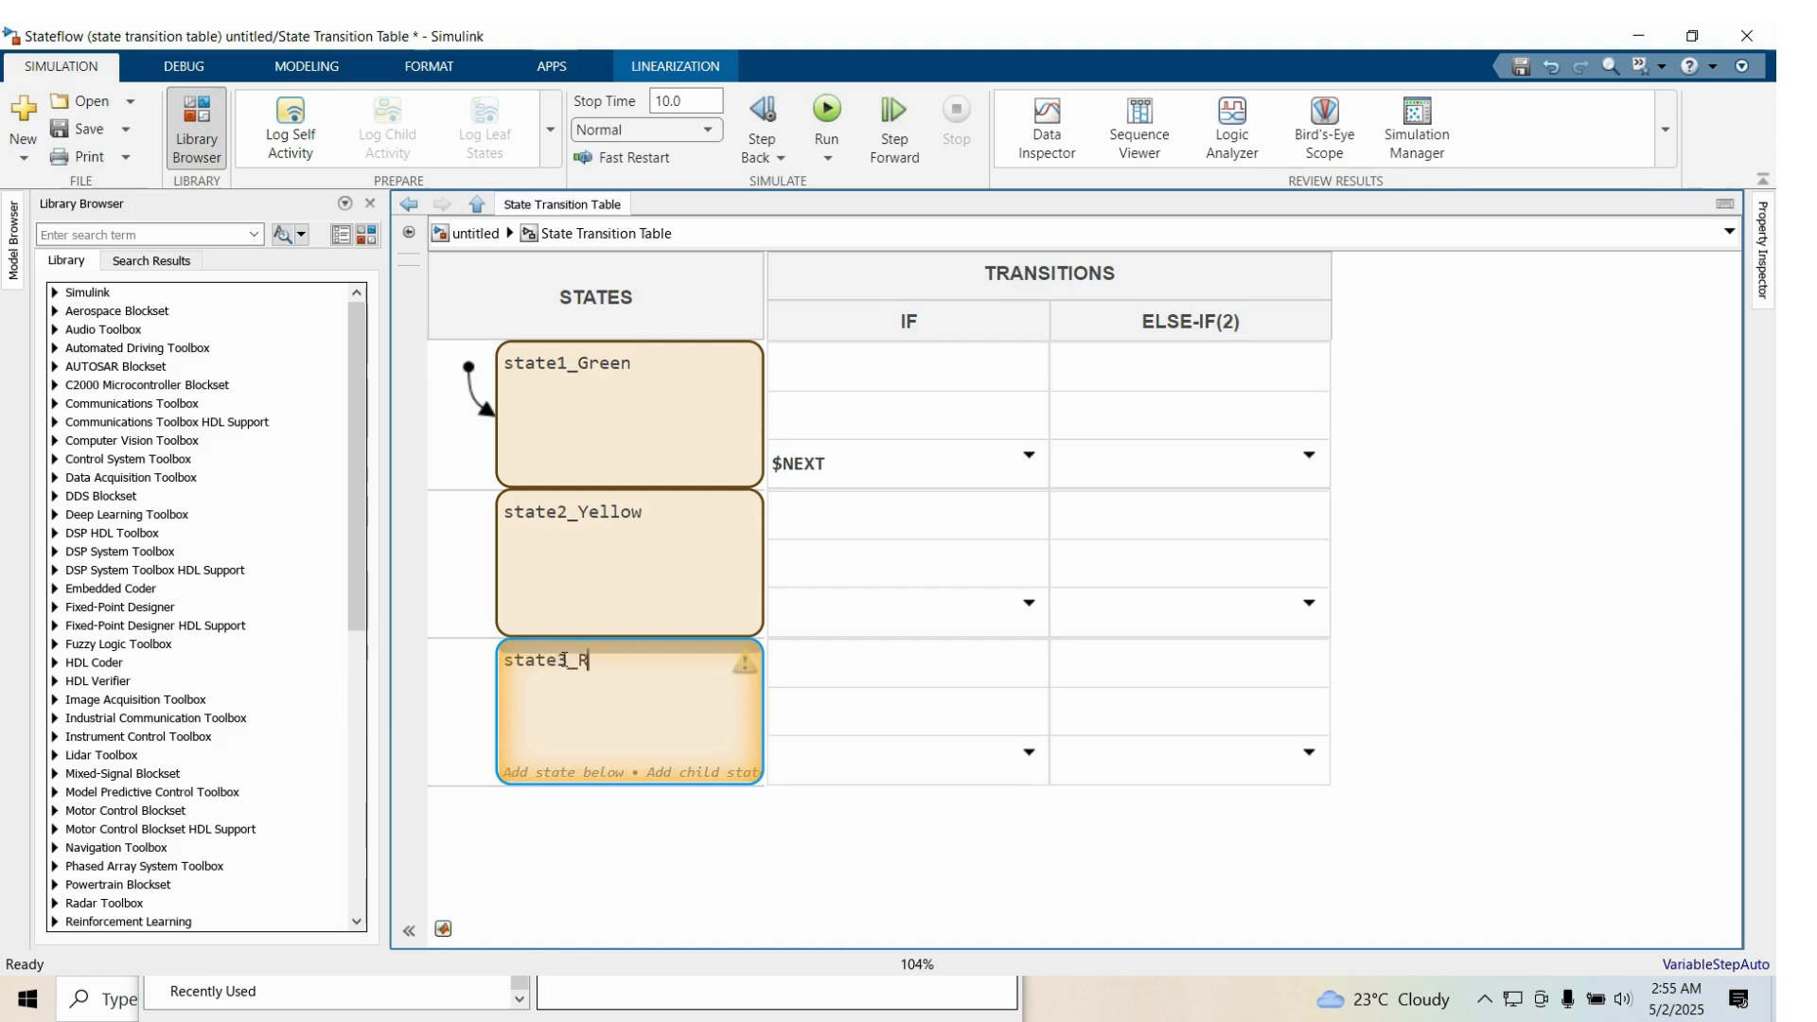
pyautogui.write('ed')
# Add the actions Green=1;, Yellow=0; and Red=0 to state1_Green, each on its own line
pyautogui.click(634, 362)
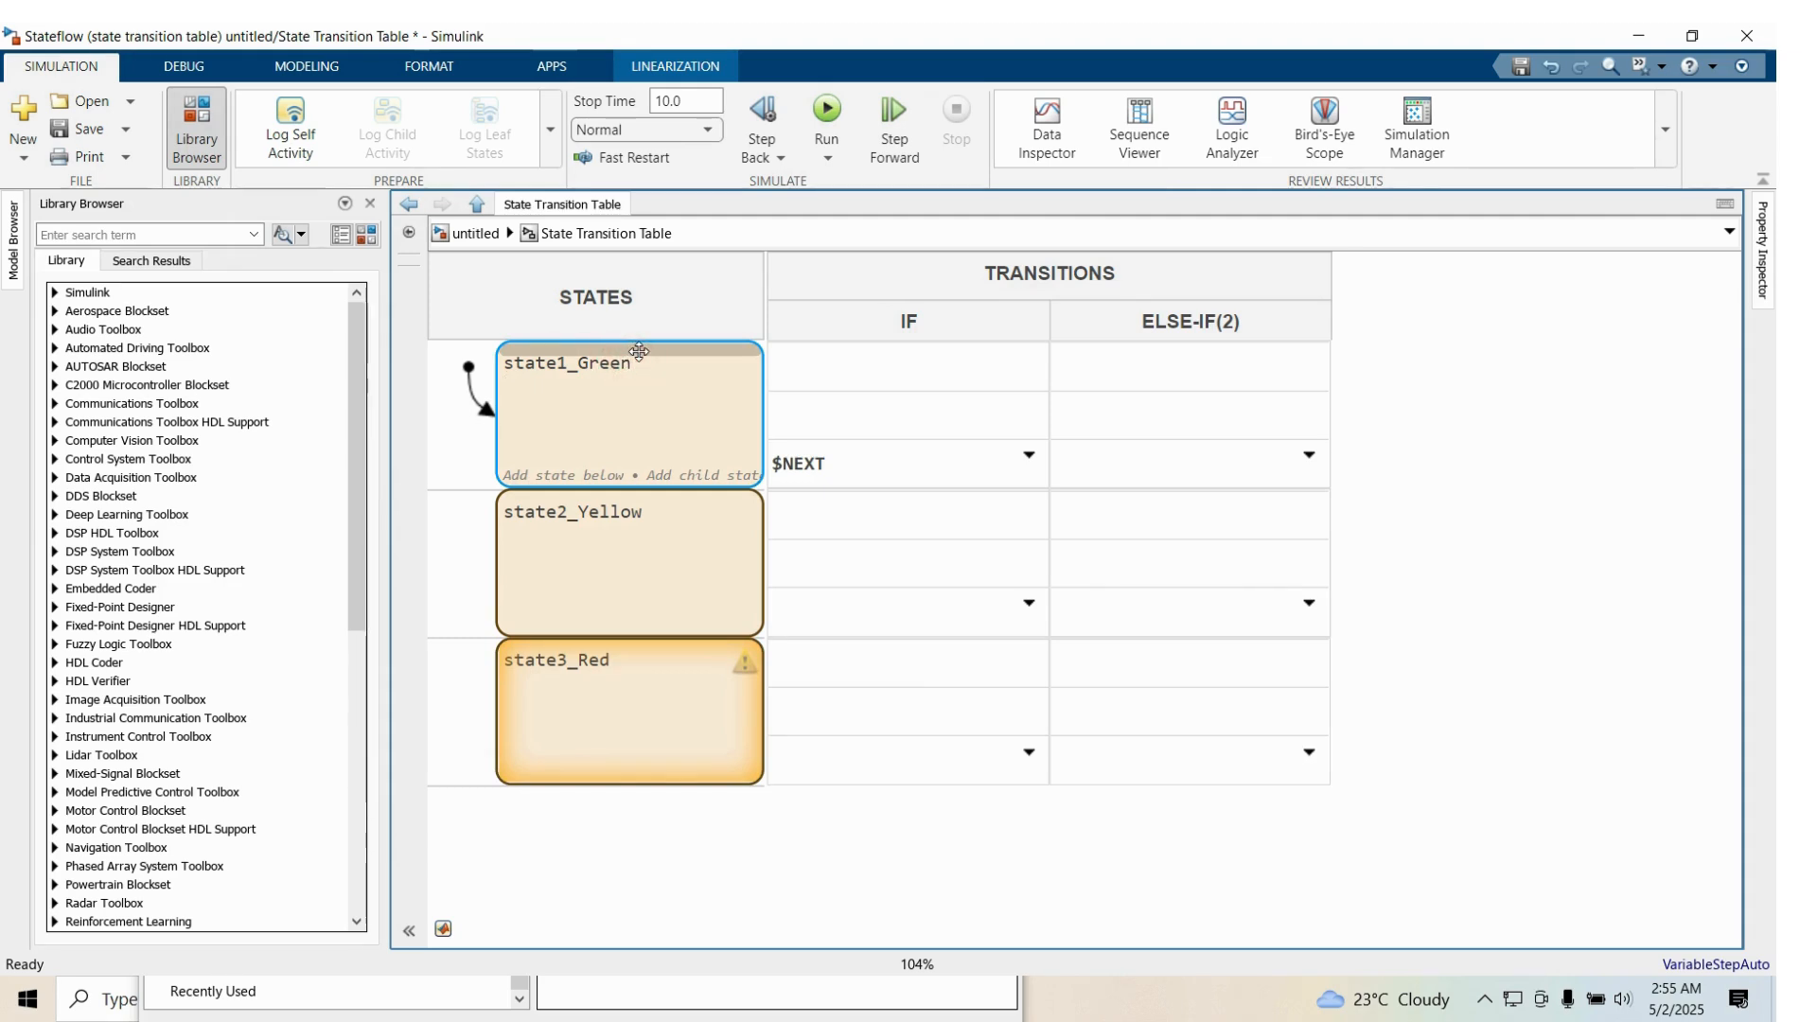
pyautogui.write('Green')
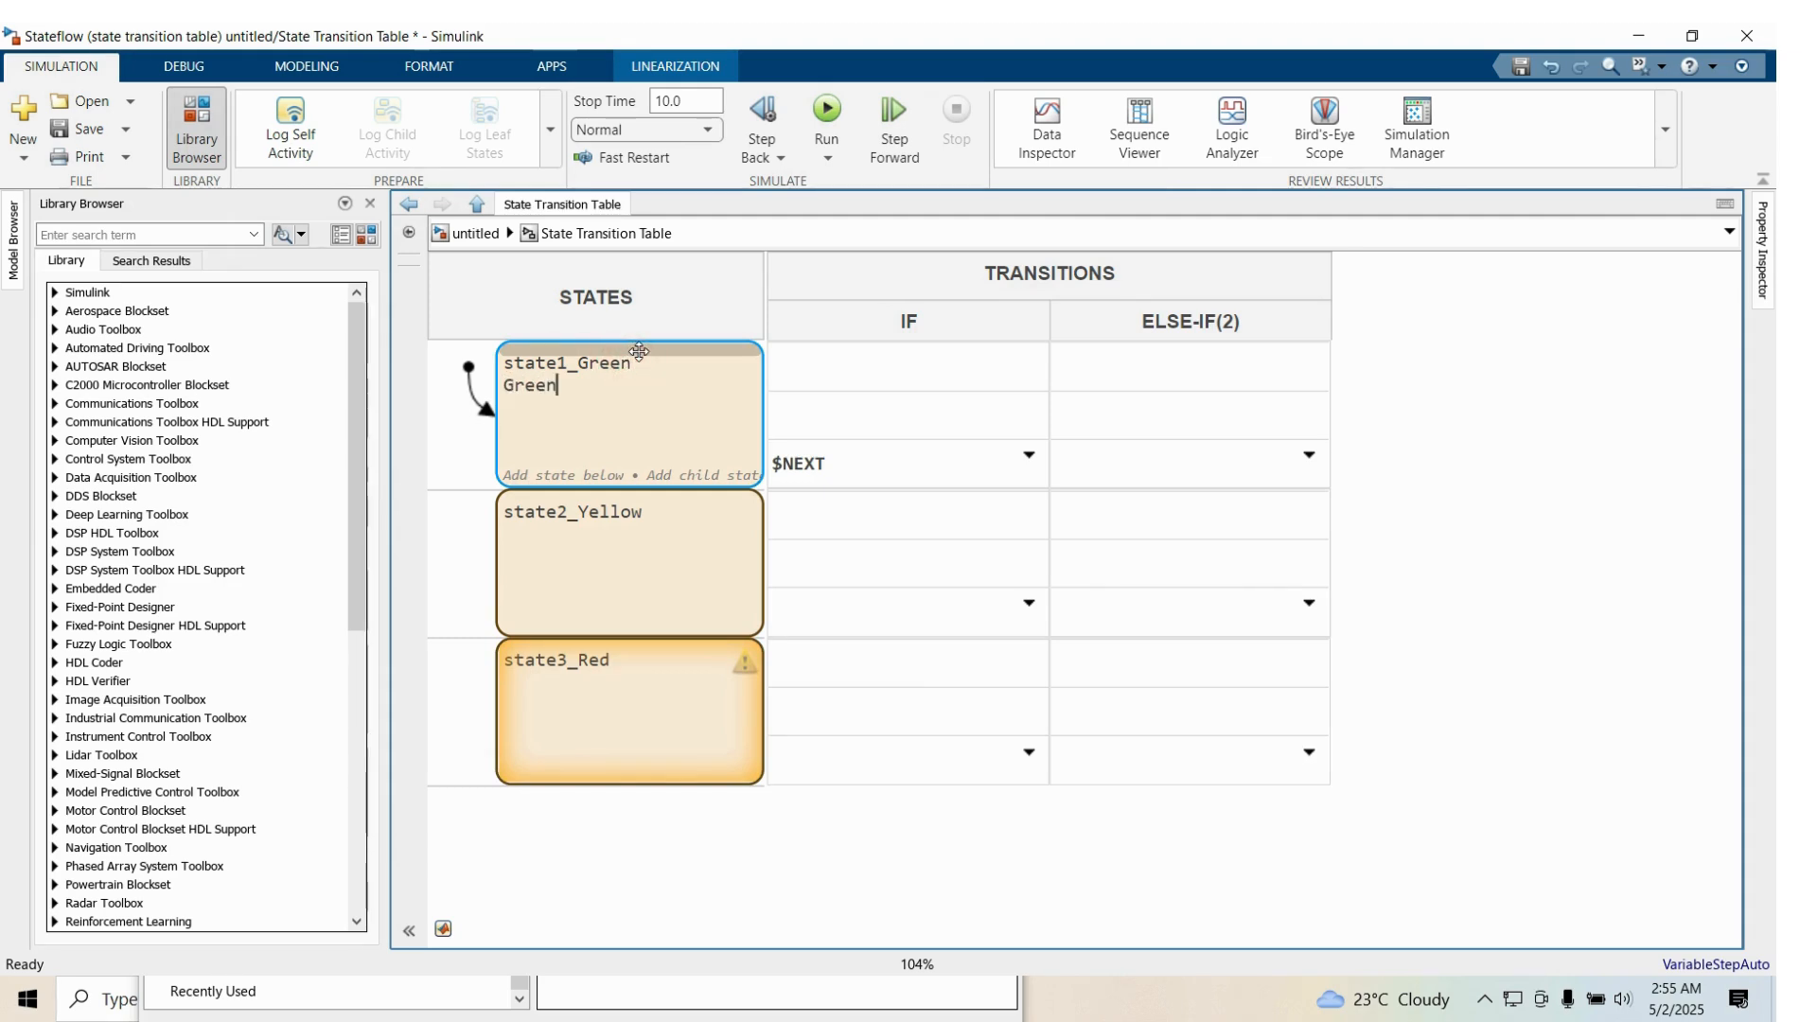
pyautogui.write('=1;')
pyautogui.press('Return')
pyautogui.write('Yellow=0;')
pyautogui.press('Return')
pyautogui.write('G')
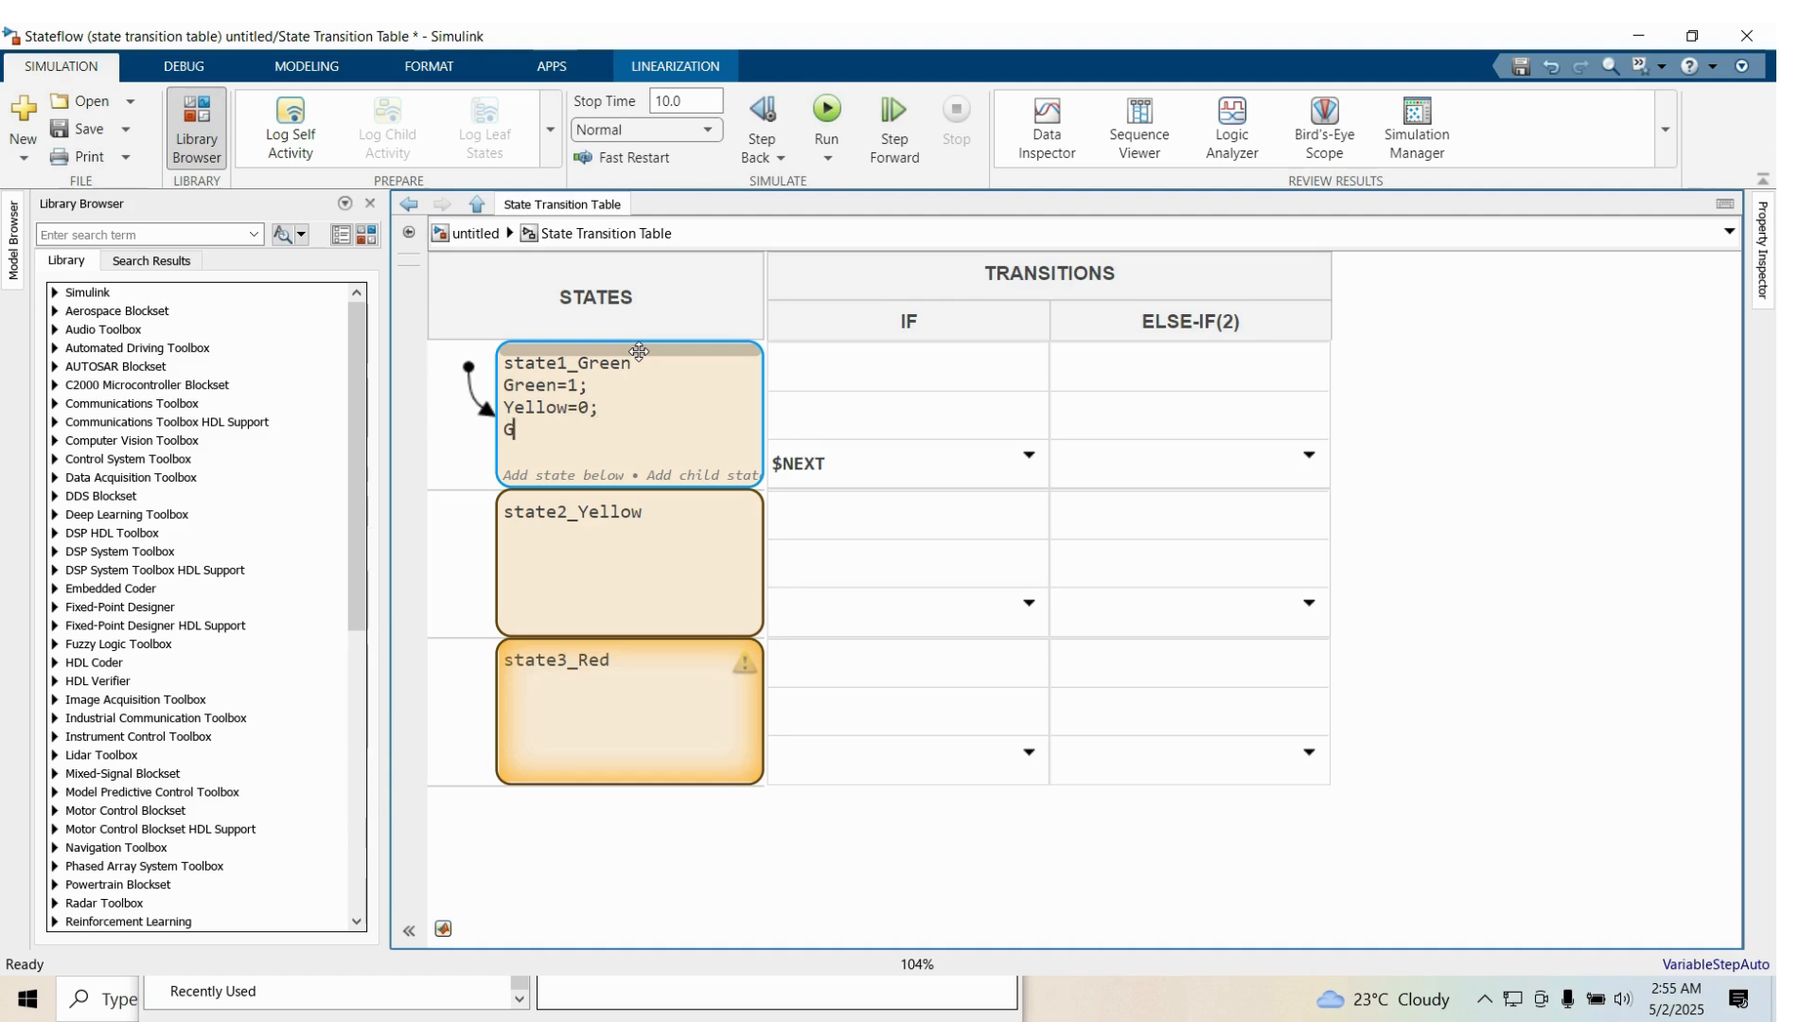
pyautogui.press('BackSpace')
pyautogui.write('Red=0')
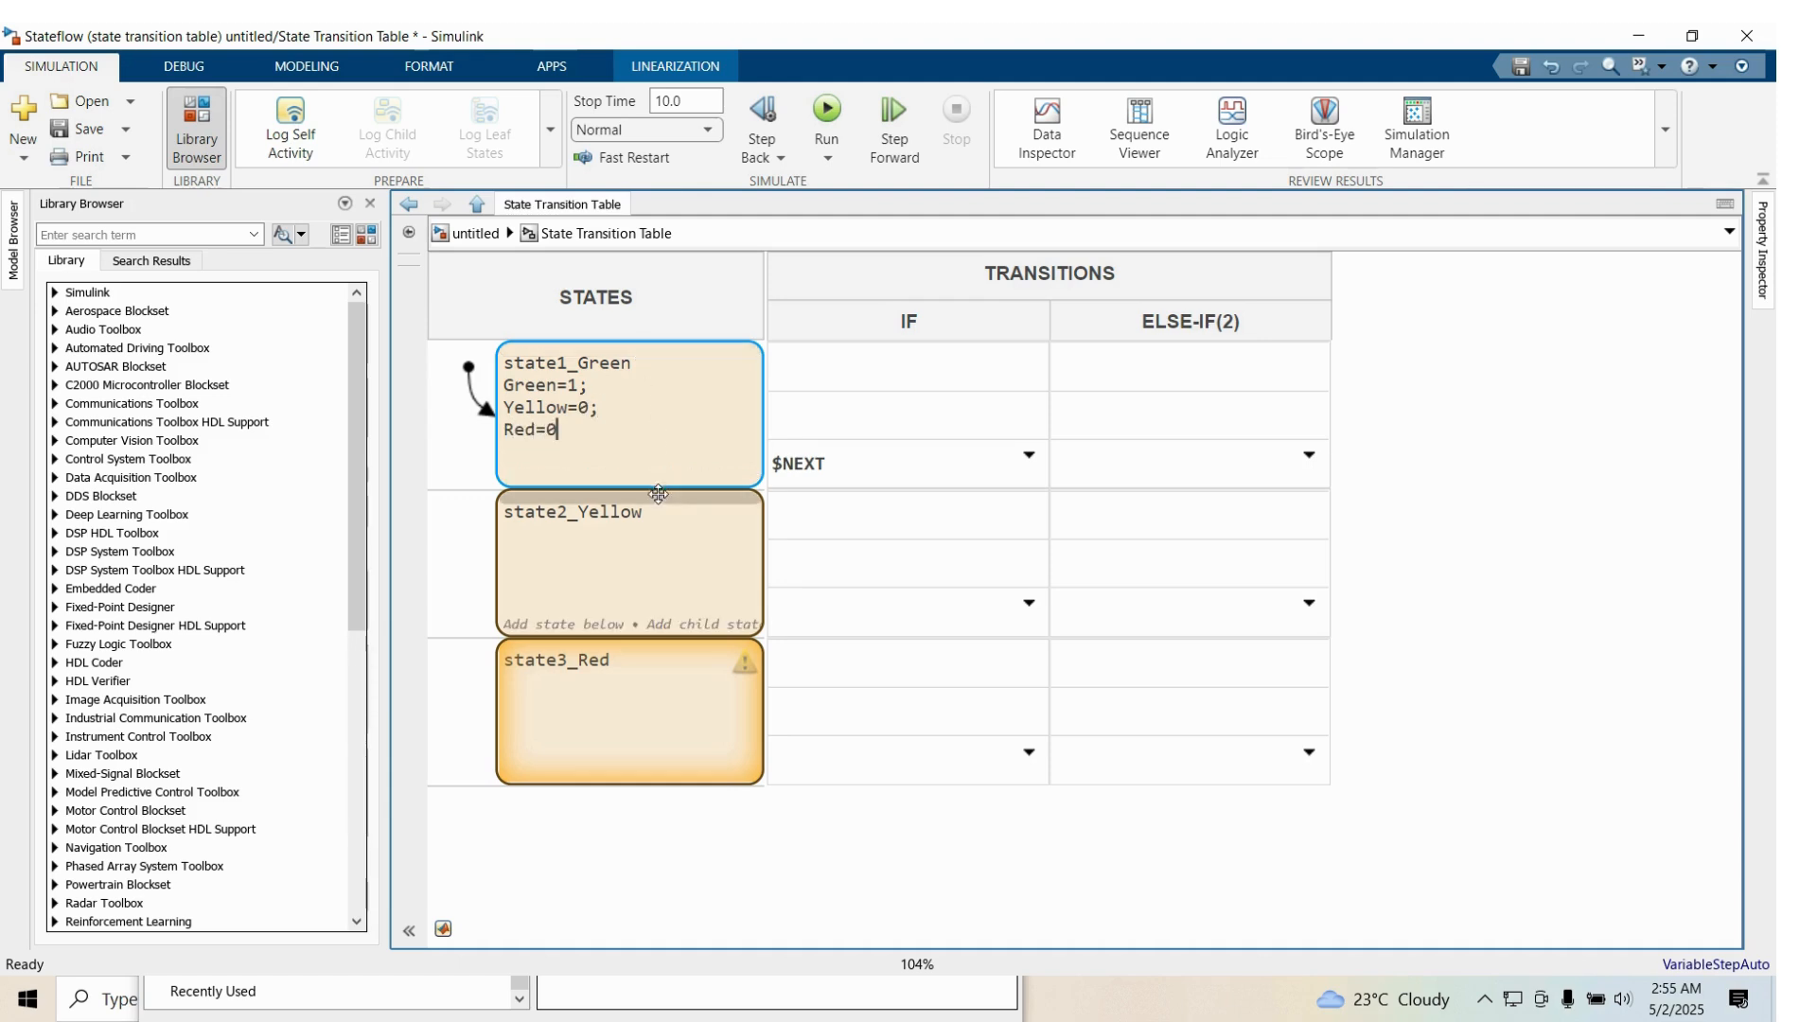
# Add the actions Yellow=1;, Green=0; and Red=0 to state2_Yellow, each on its own line
pyautogui.click(641, 513)
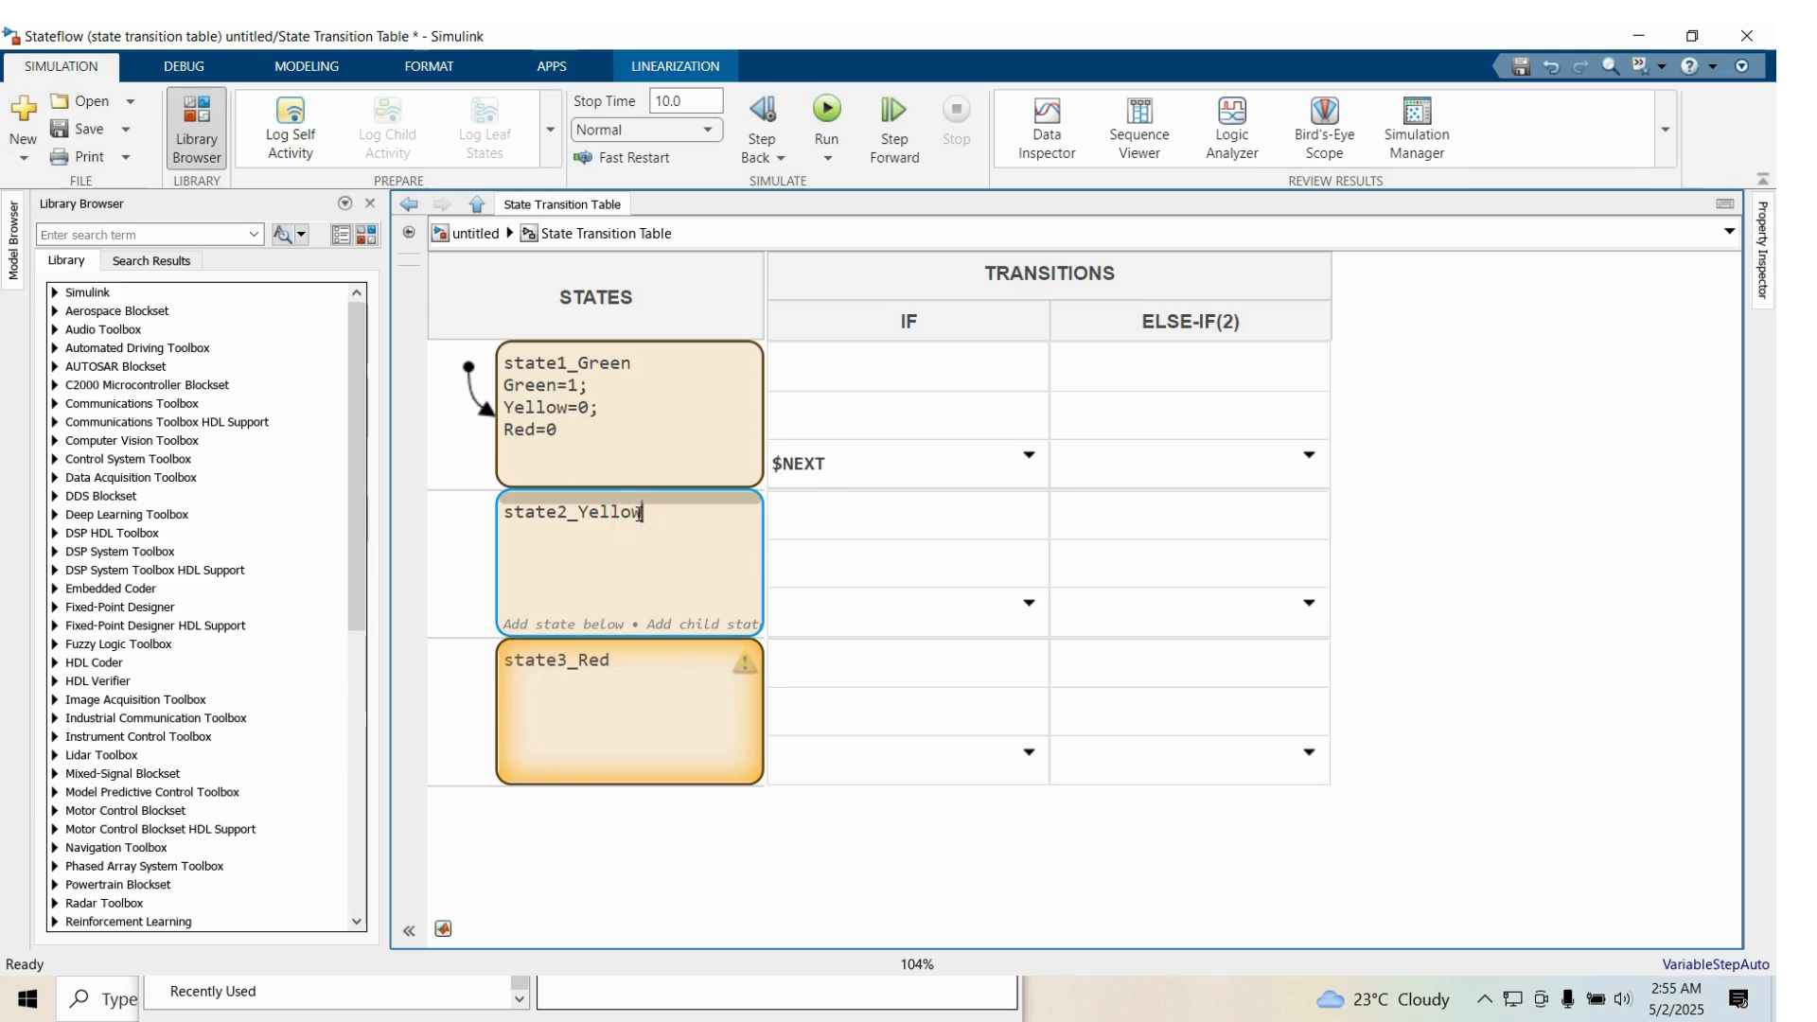
pyautogui.write('Yel')
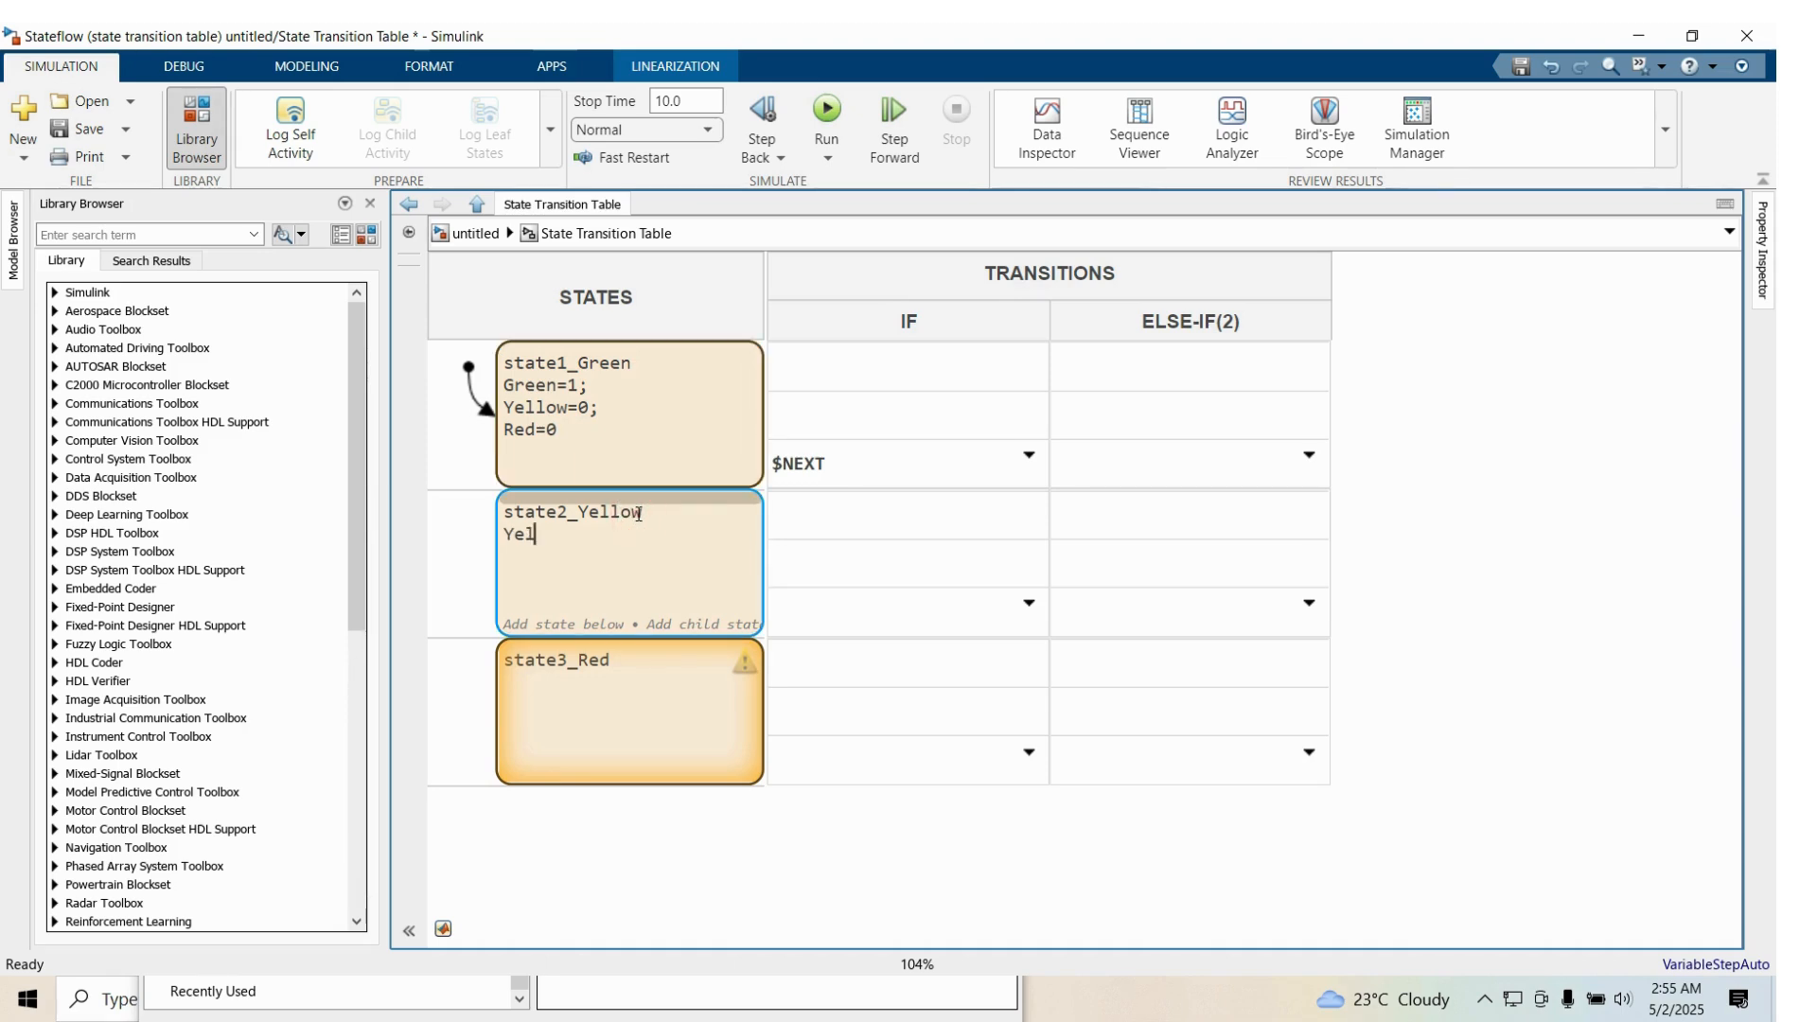
pyautogui.write('low=1')
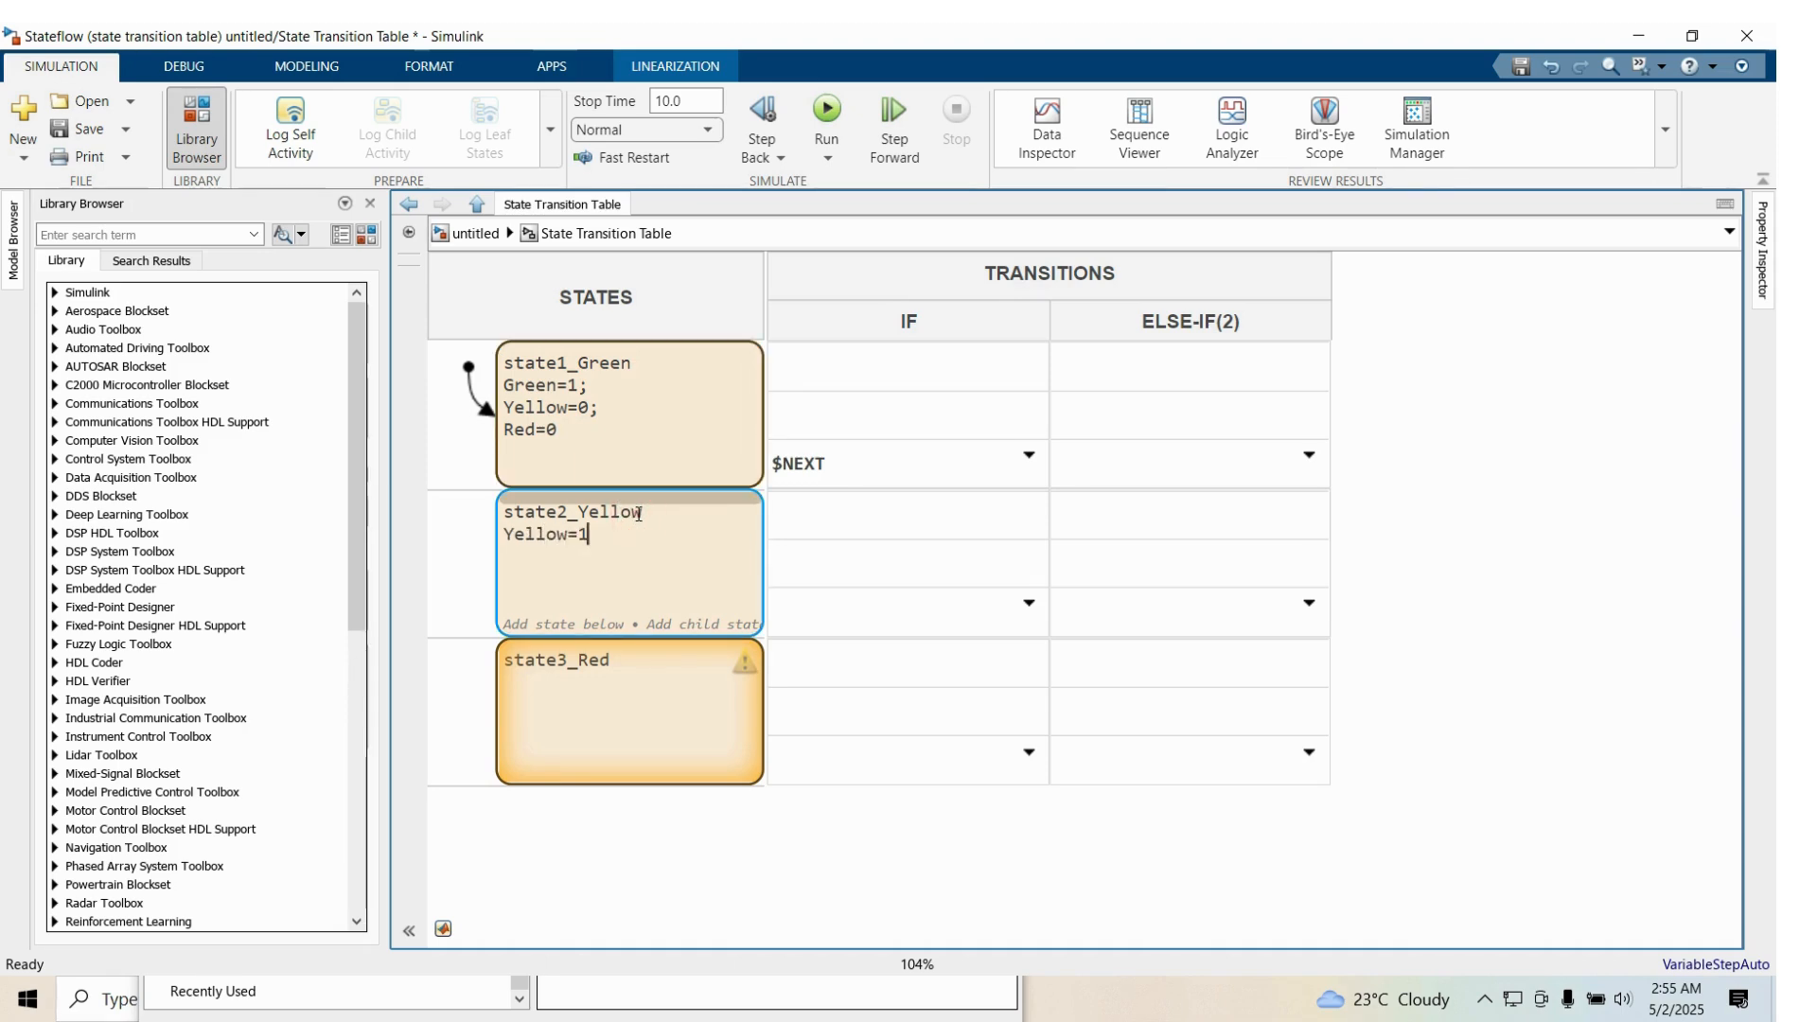
pyautogui.write(';')
pyautogui.press('Return')
pyautogui.write('Green=0;')
pyautogui.press('Return')
pyautogui.write('R')
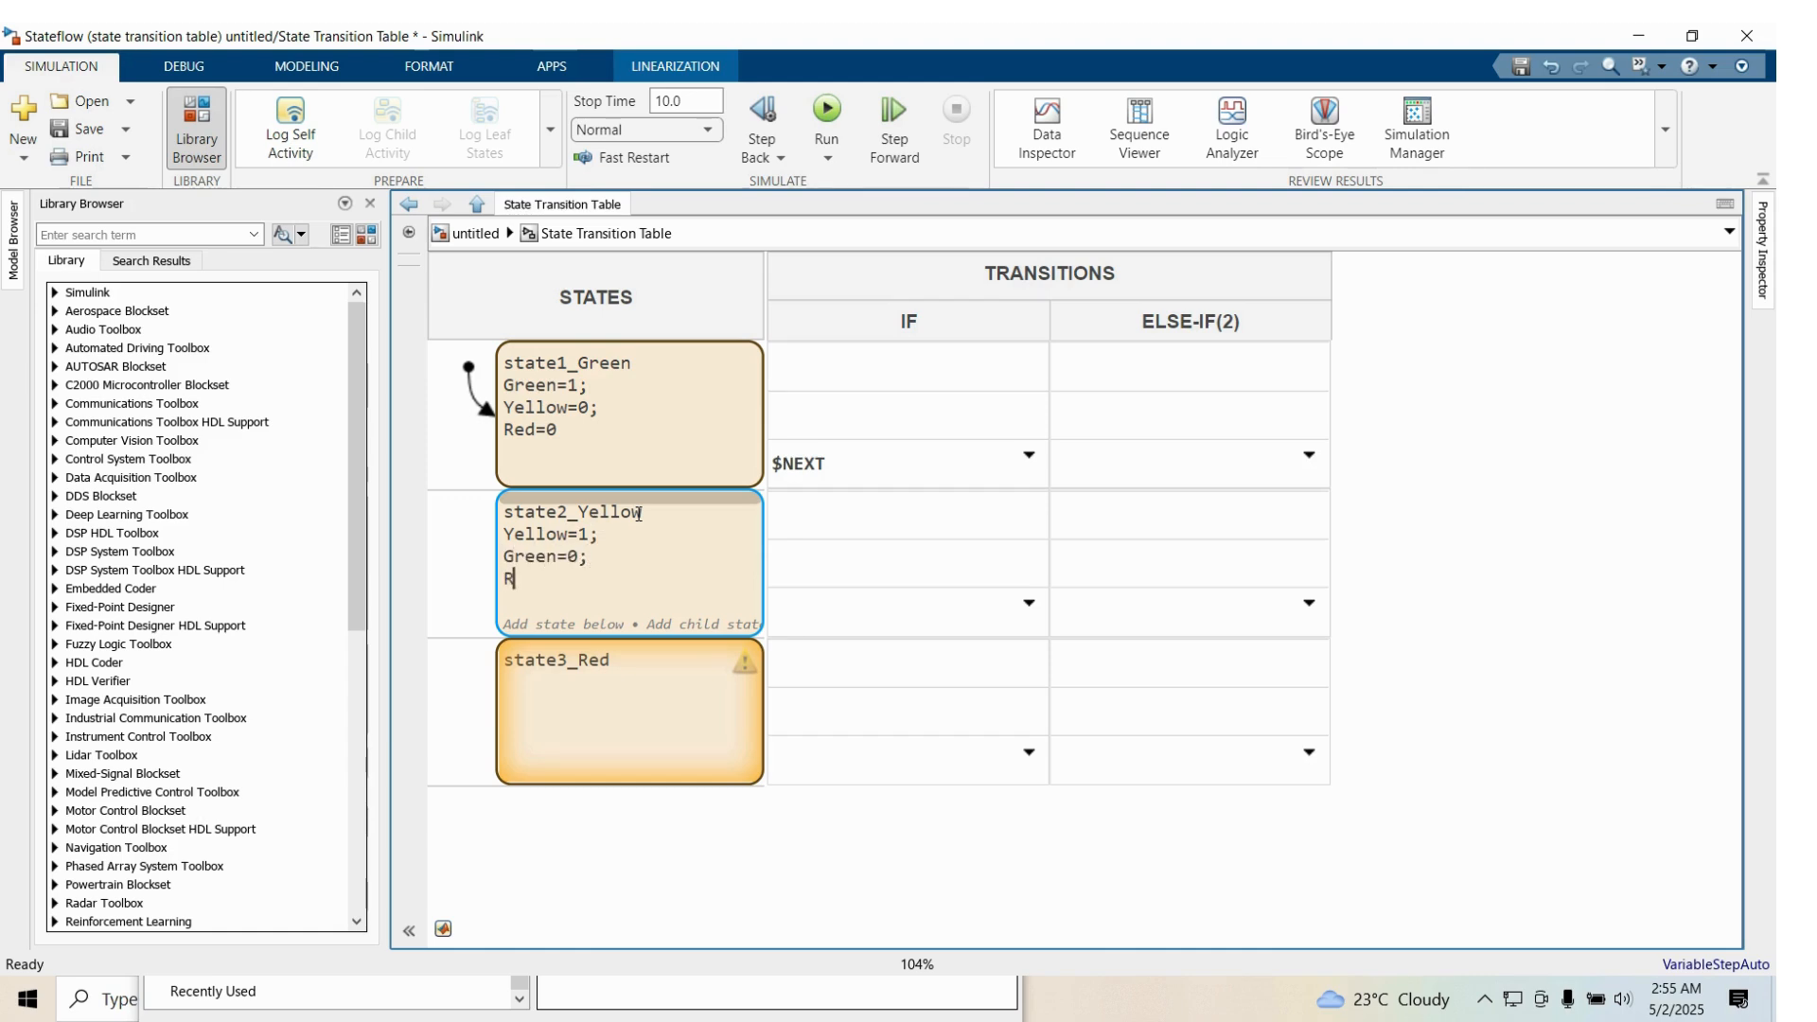
pyautogui.write('ed=0')
# Add the actions Red=1;, Green=0; and Yellow=0; to state3_Red, each on its own line
pyautogui.click(608, 649)
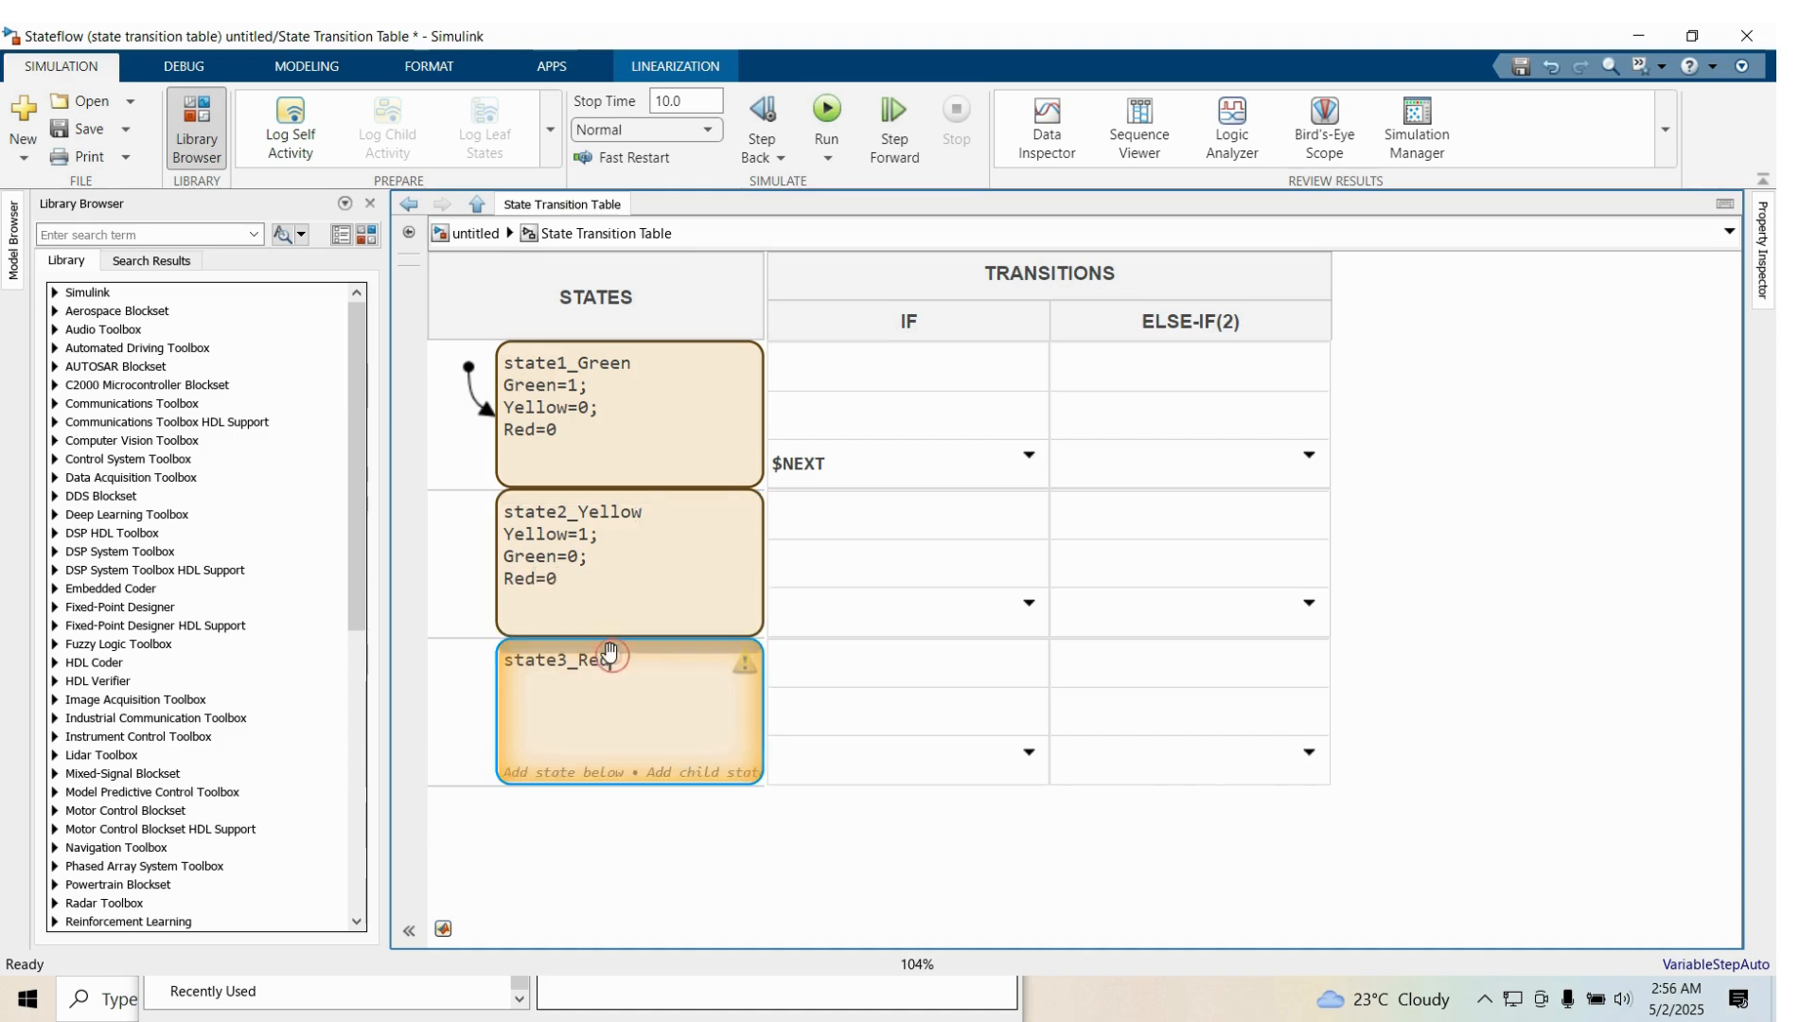
pyautogui.press('Return')
pyautogui.write('Red=1')
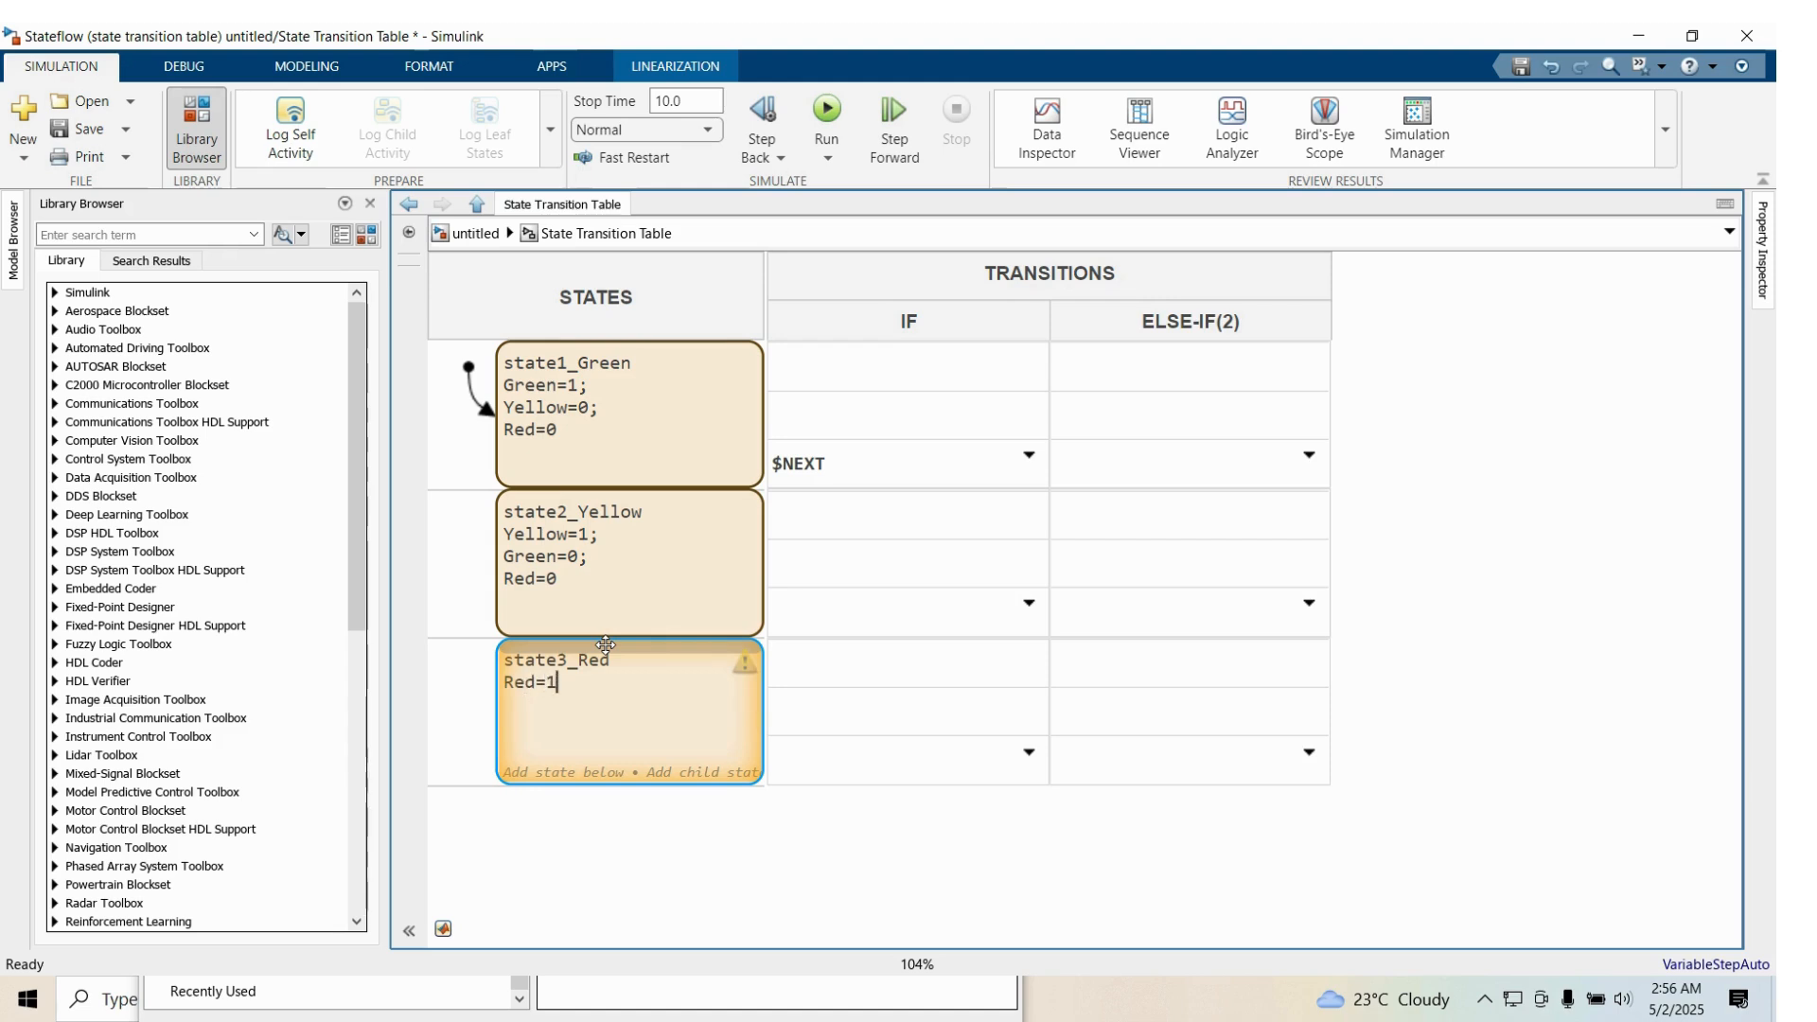
pyautogui.write('; Green=')
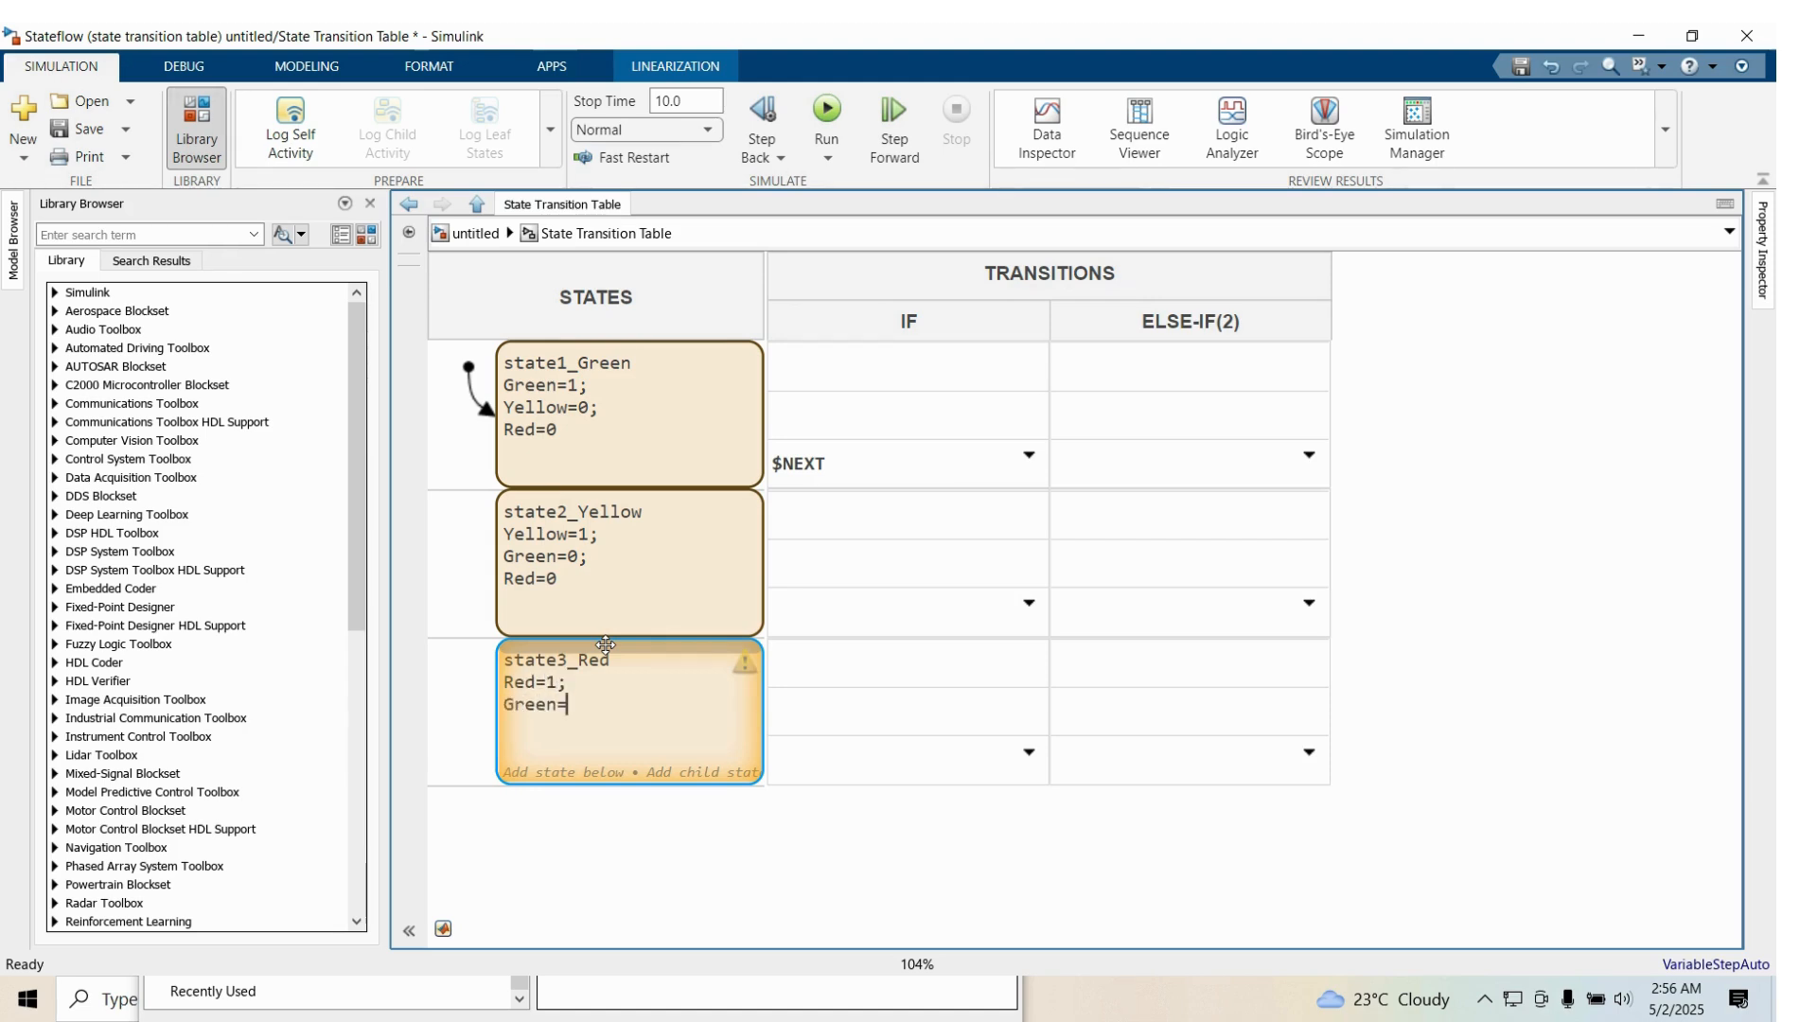
pyautogui.write('0;')
pyautogui.press('Return')
pyautogui.write('Yellow=0;')
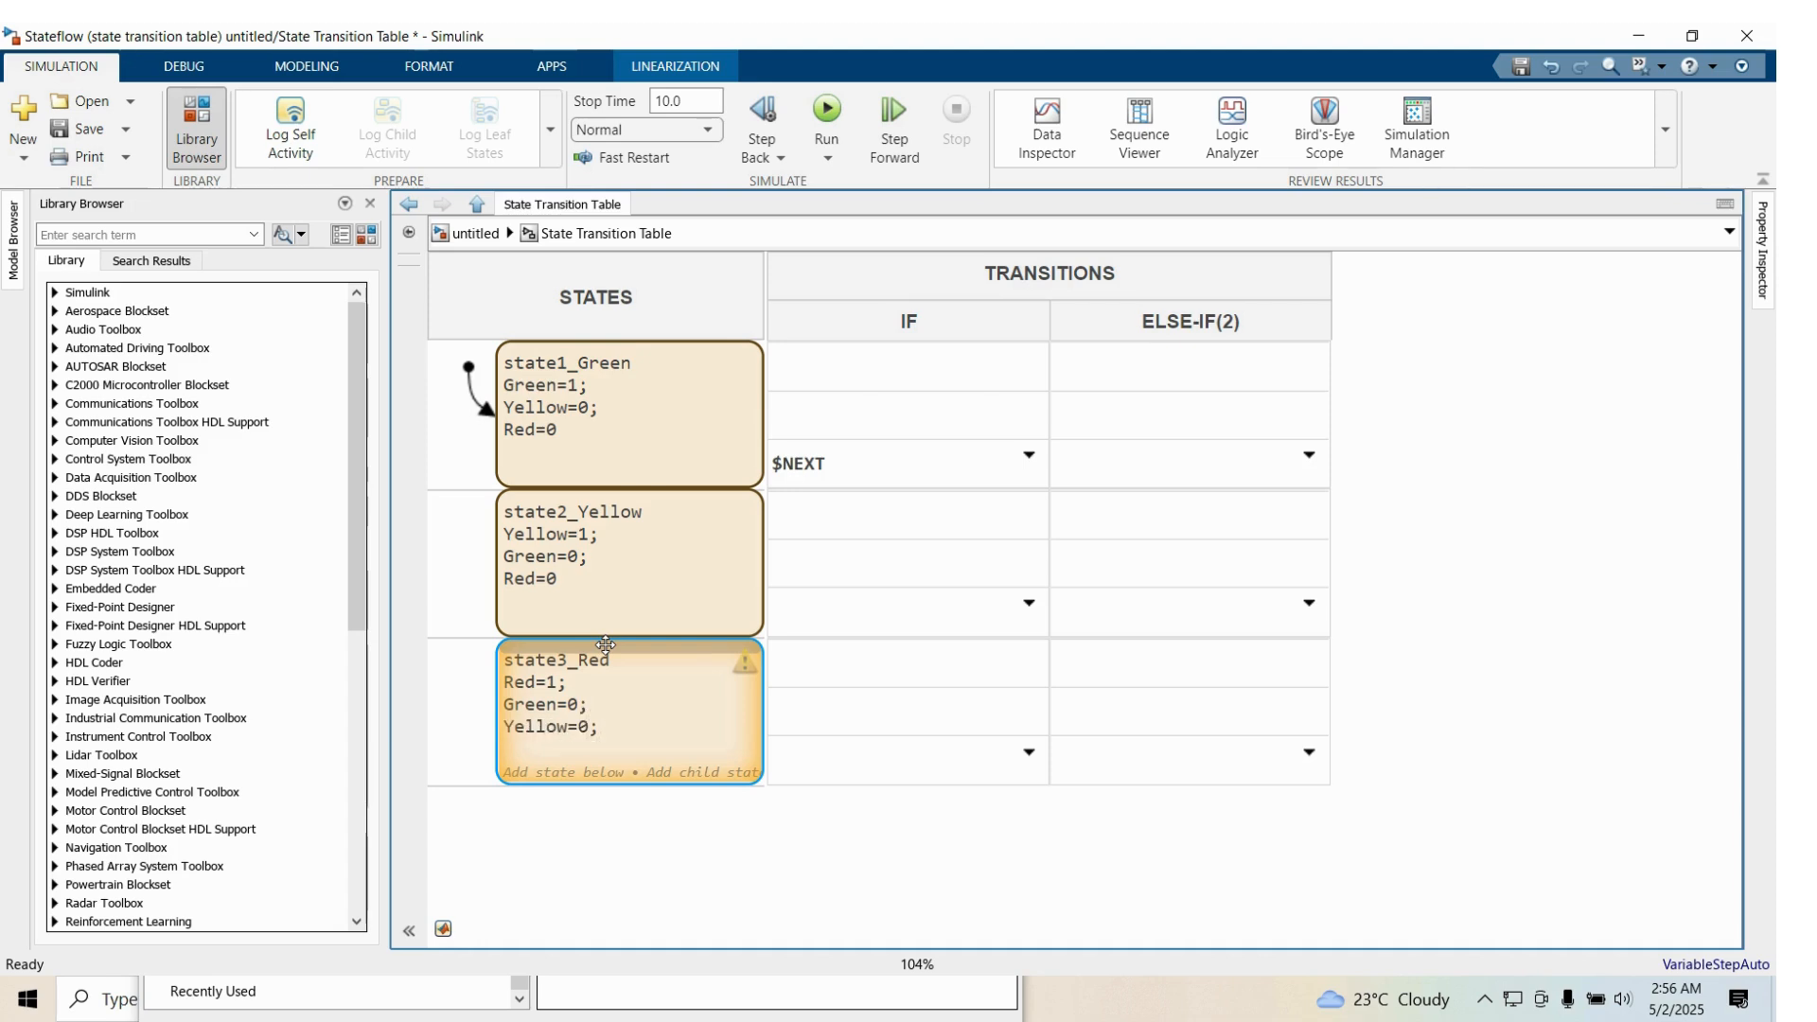
# Give state1_Green the IF transition condition after(3,sec) with state2_Yellow as its destination
pyautogui.click(899, 370)
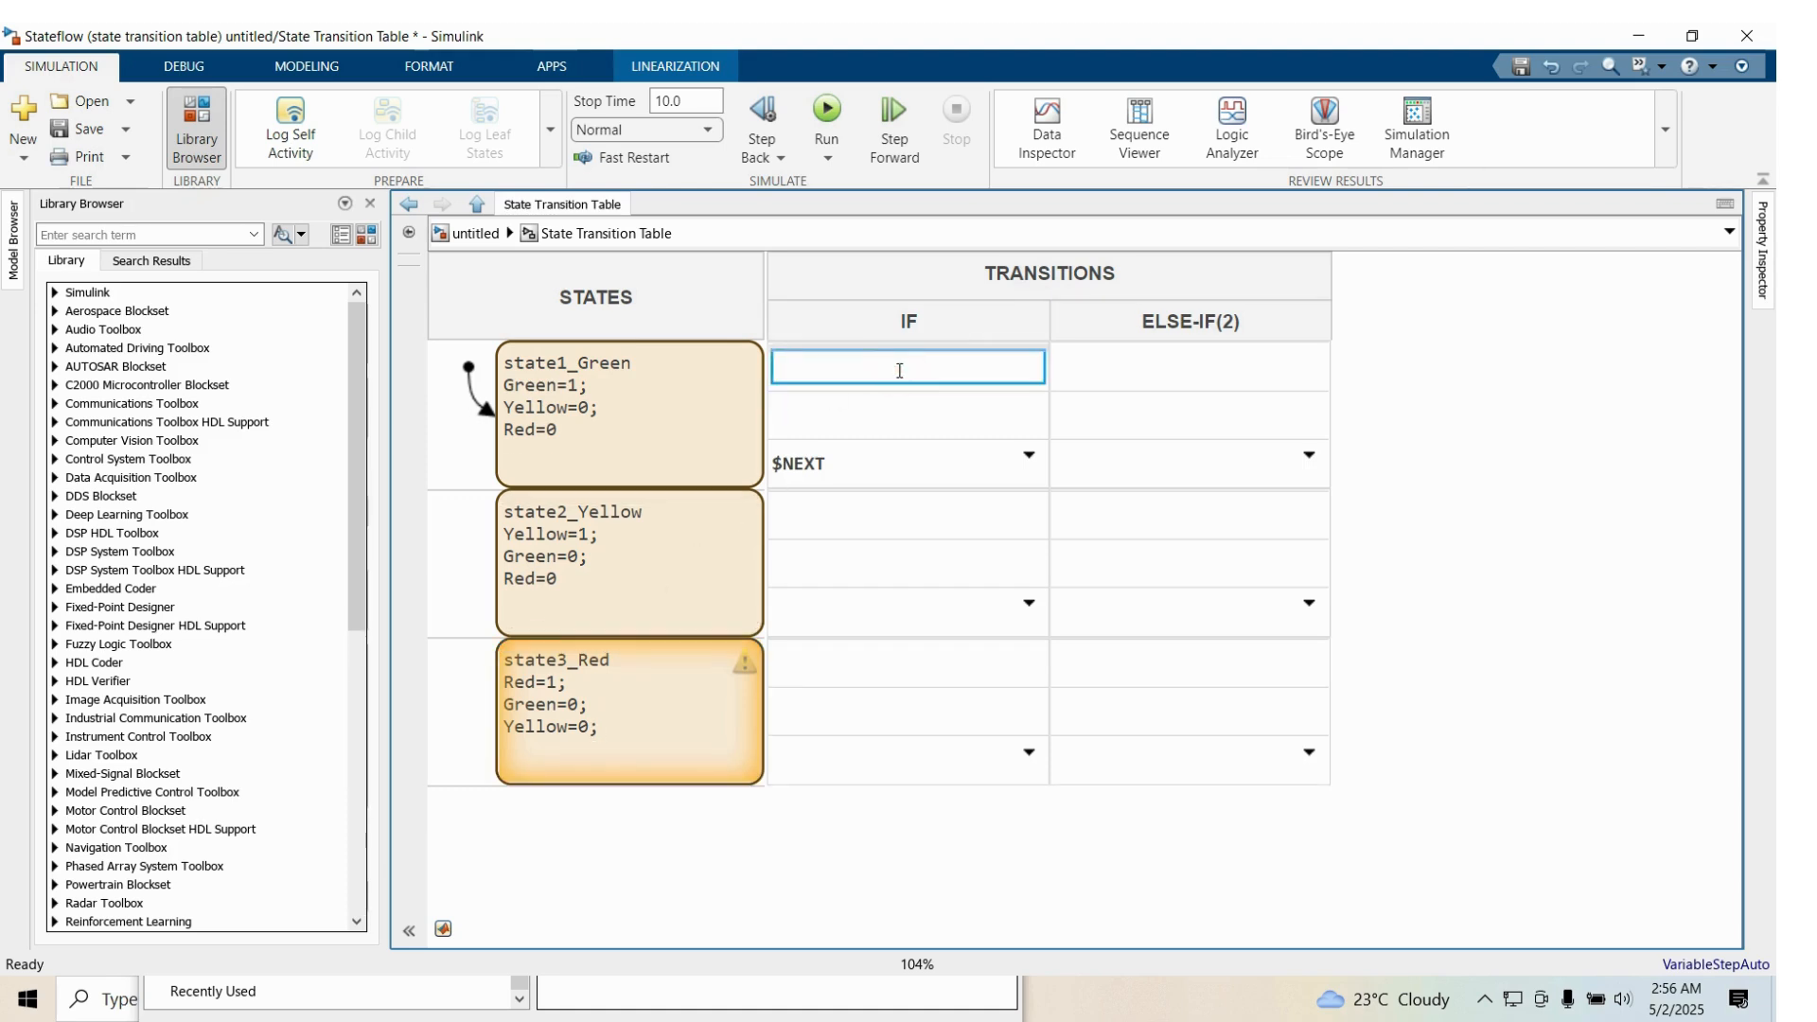
pyautogui.write('after')
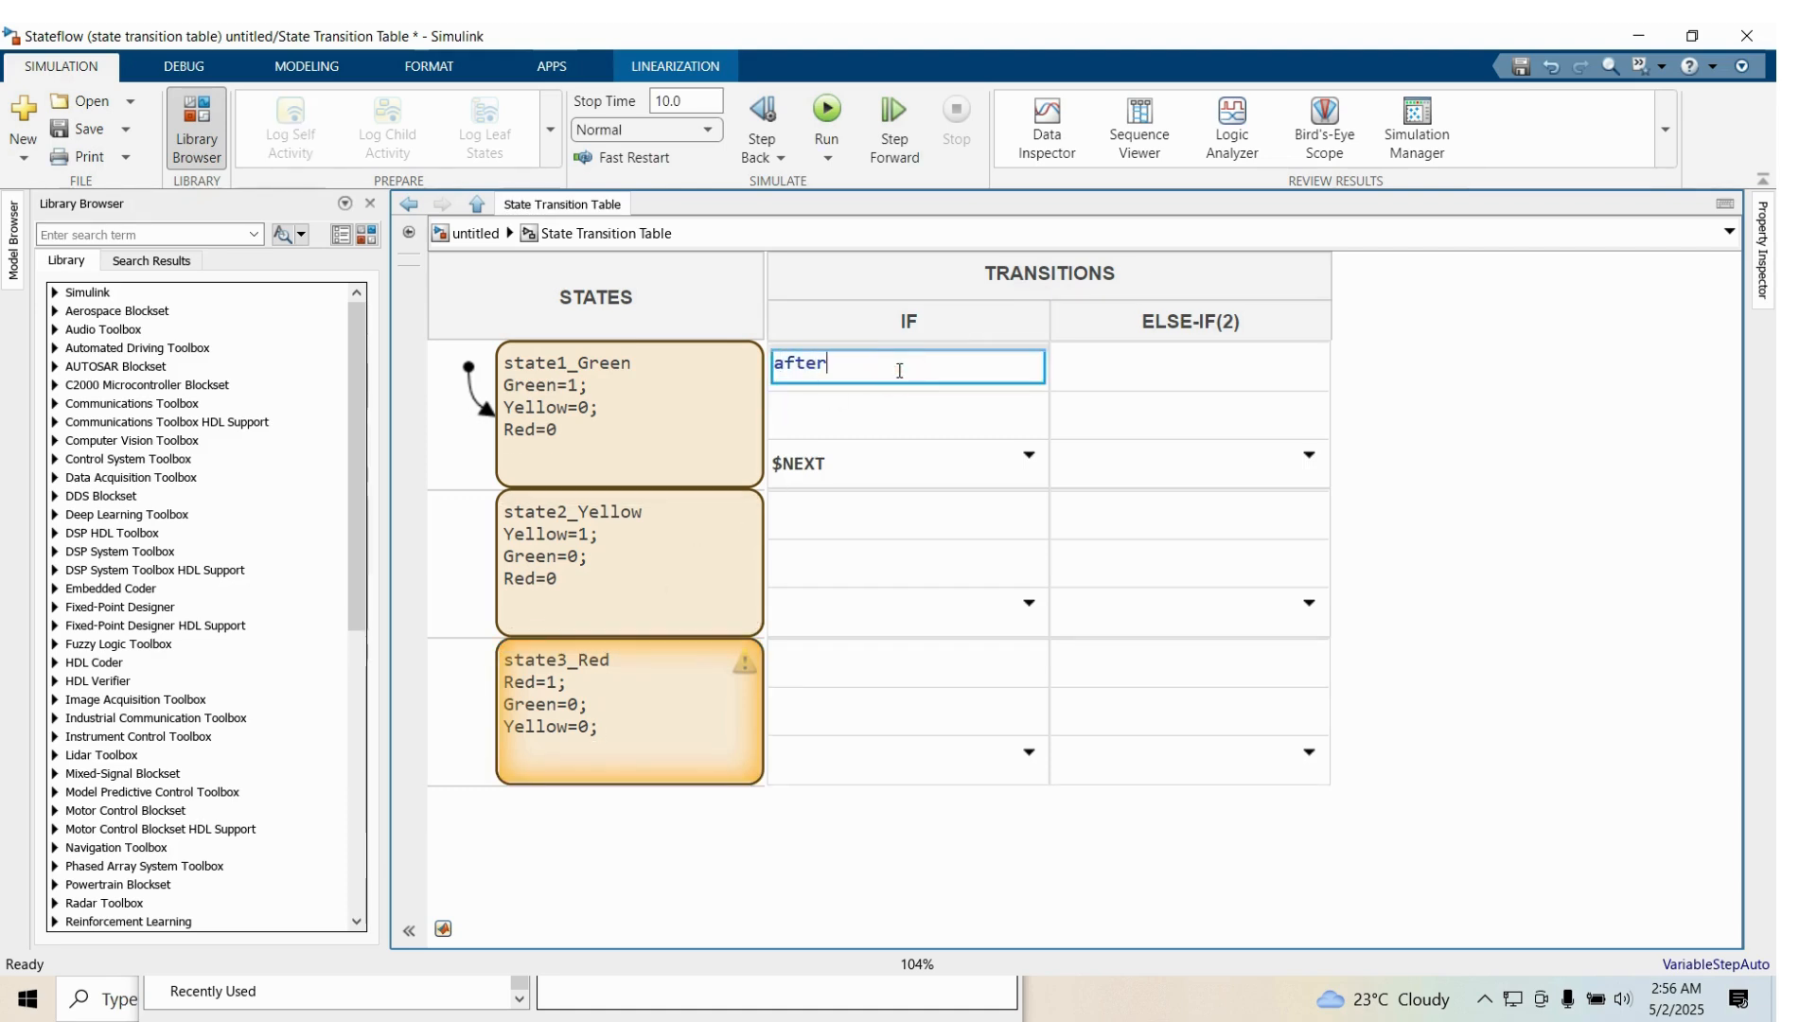
pyautogui.write(',sec')
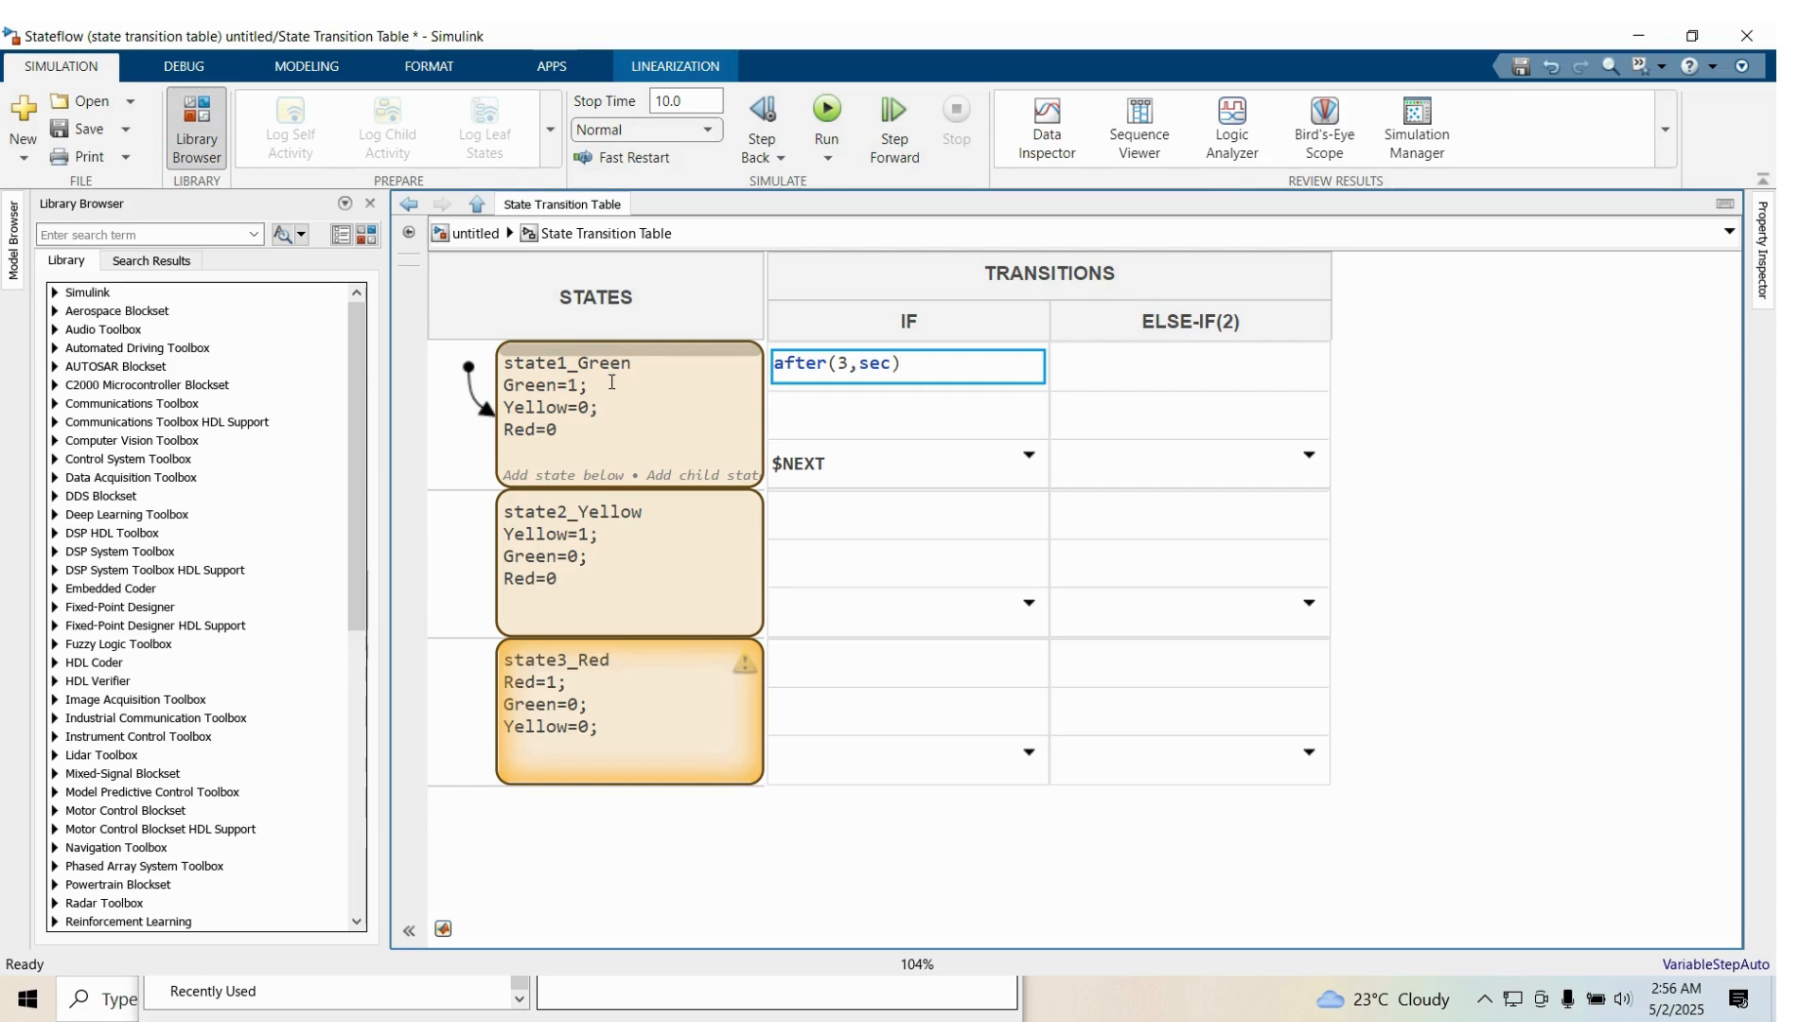
pyautogui.click(863, 459)
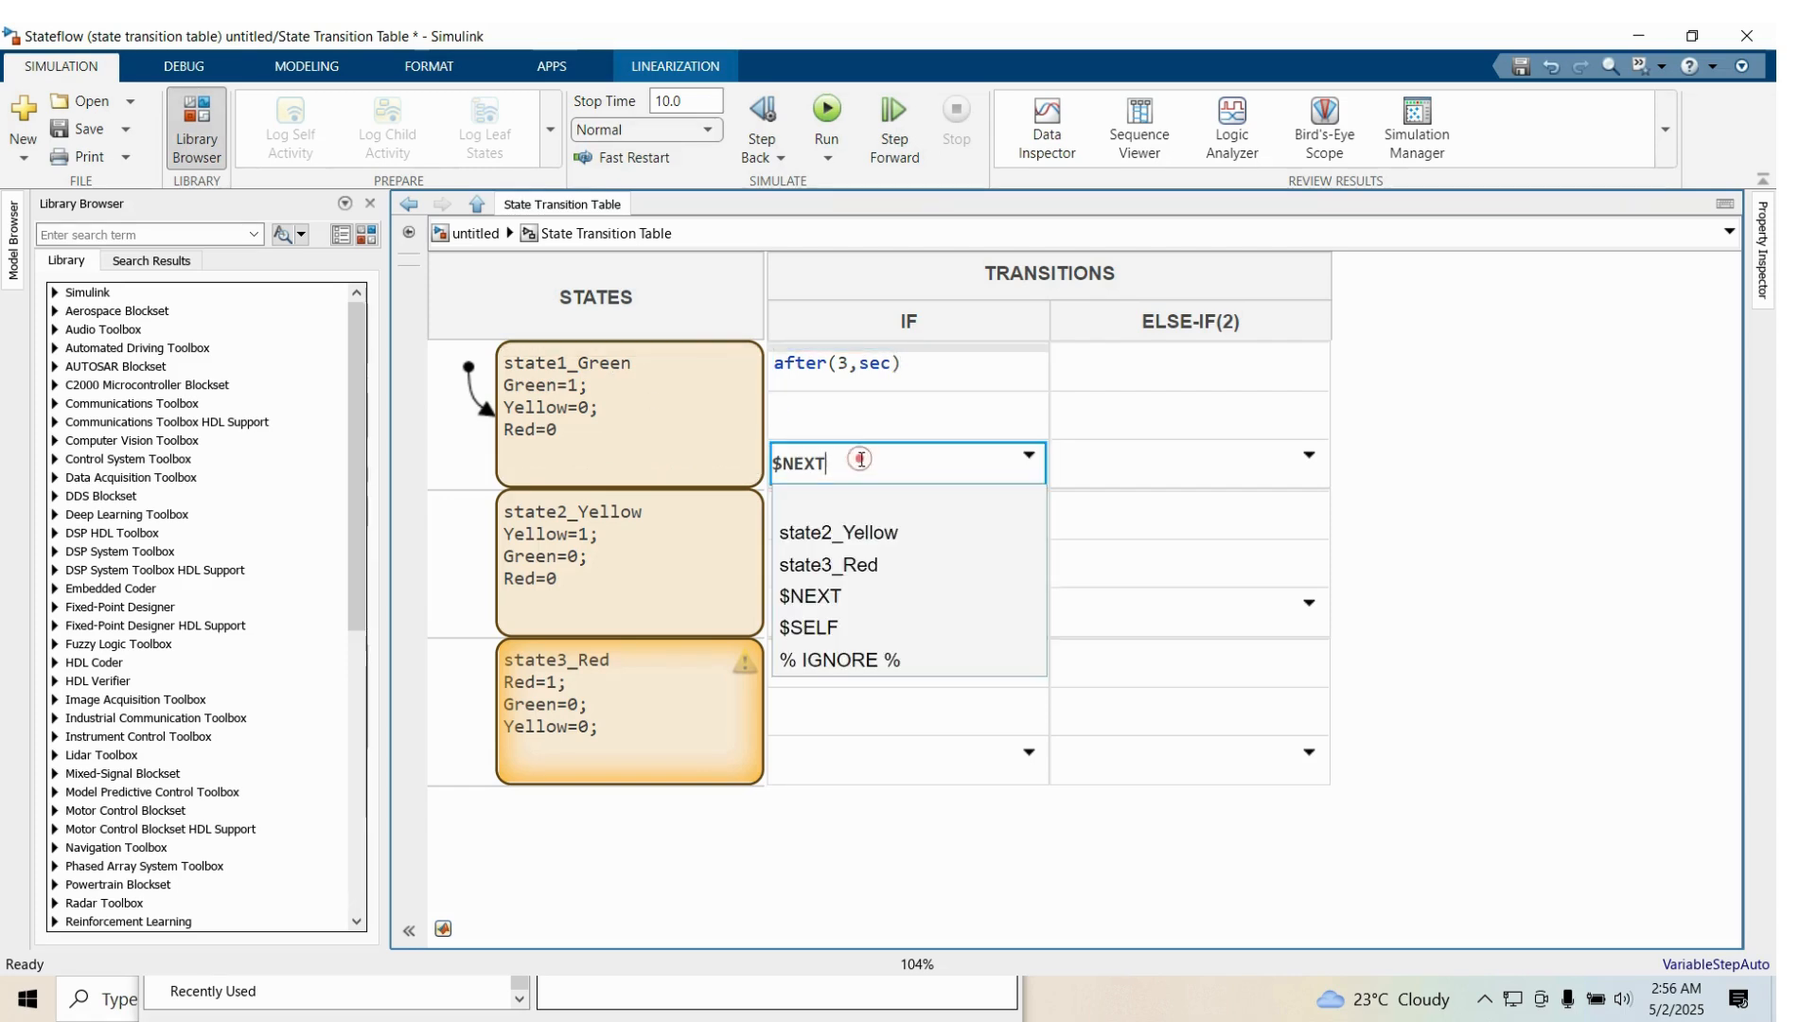
pyautogui.click(879, 534)
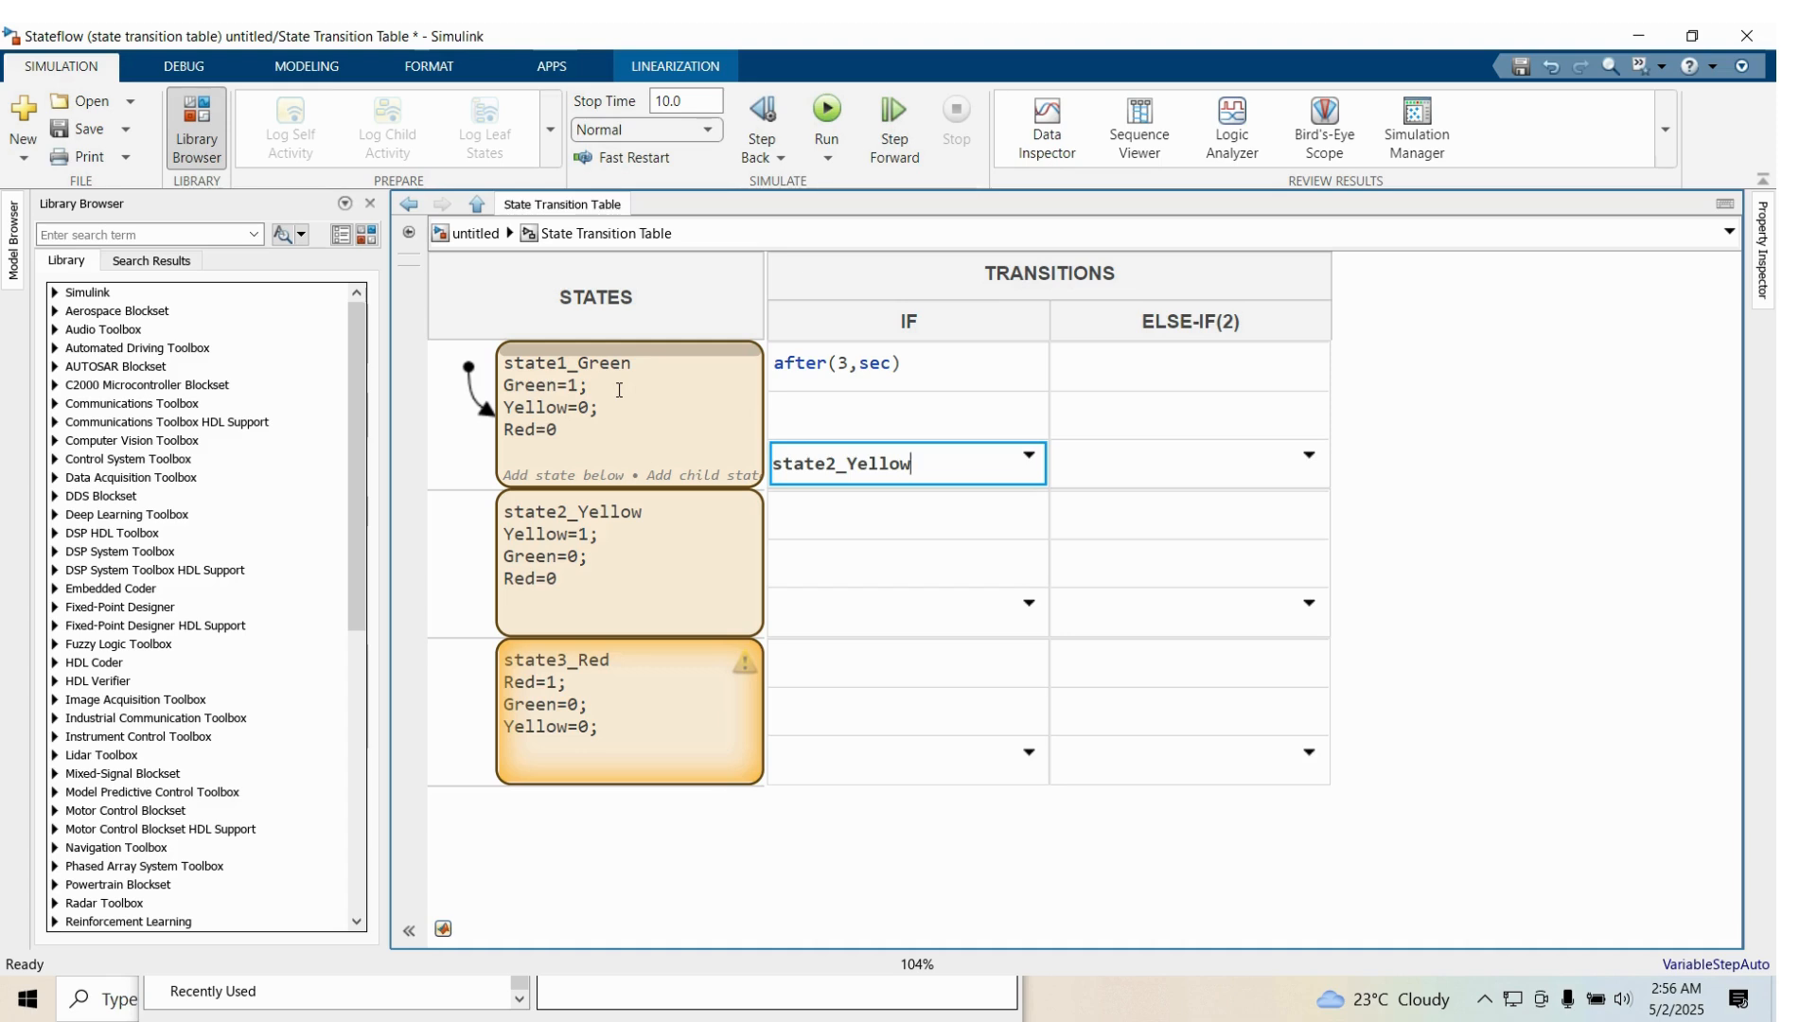
# Give state2_Yellow the IF transition condition after(1,sec) with state3_Red as its destination
pyautogui.click(815, 514)
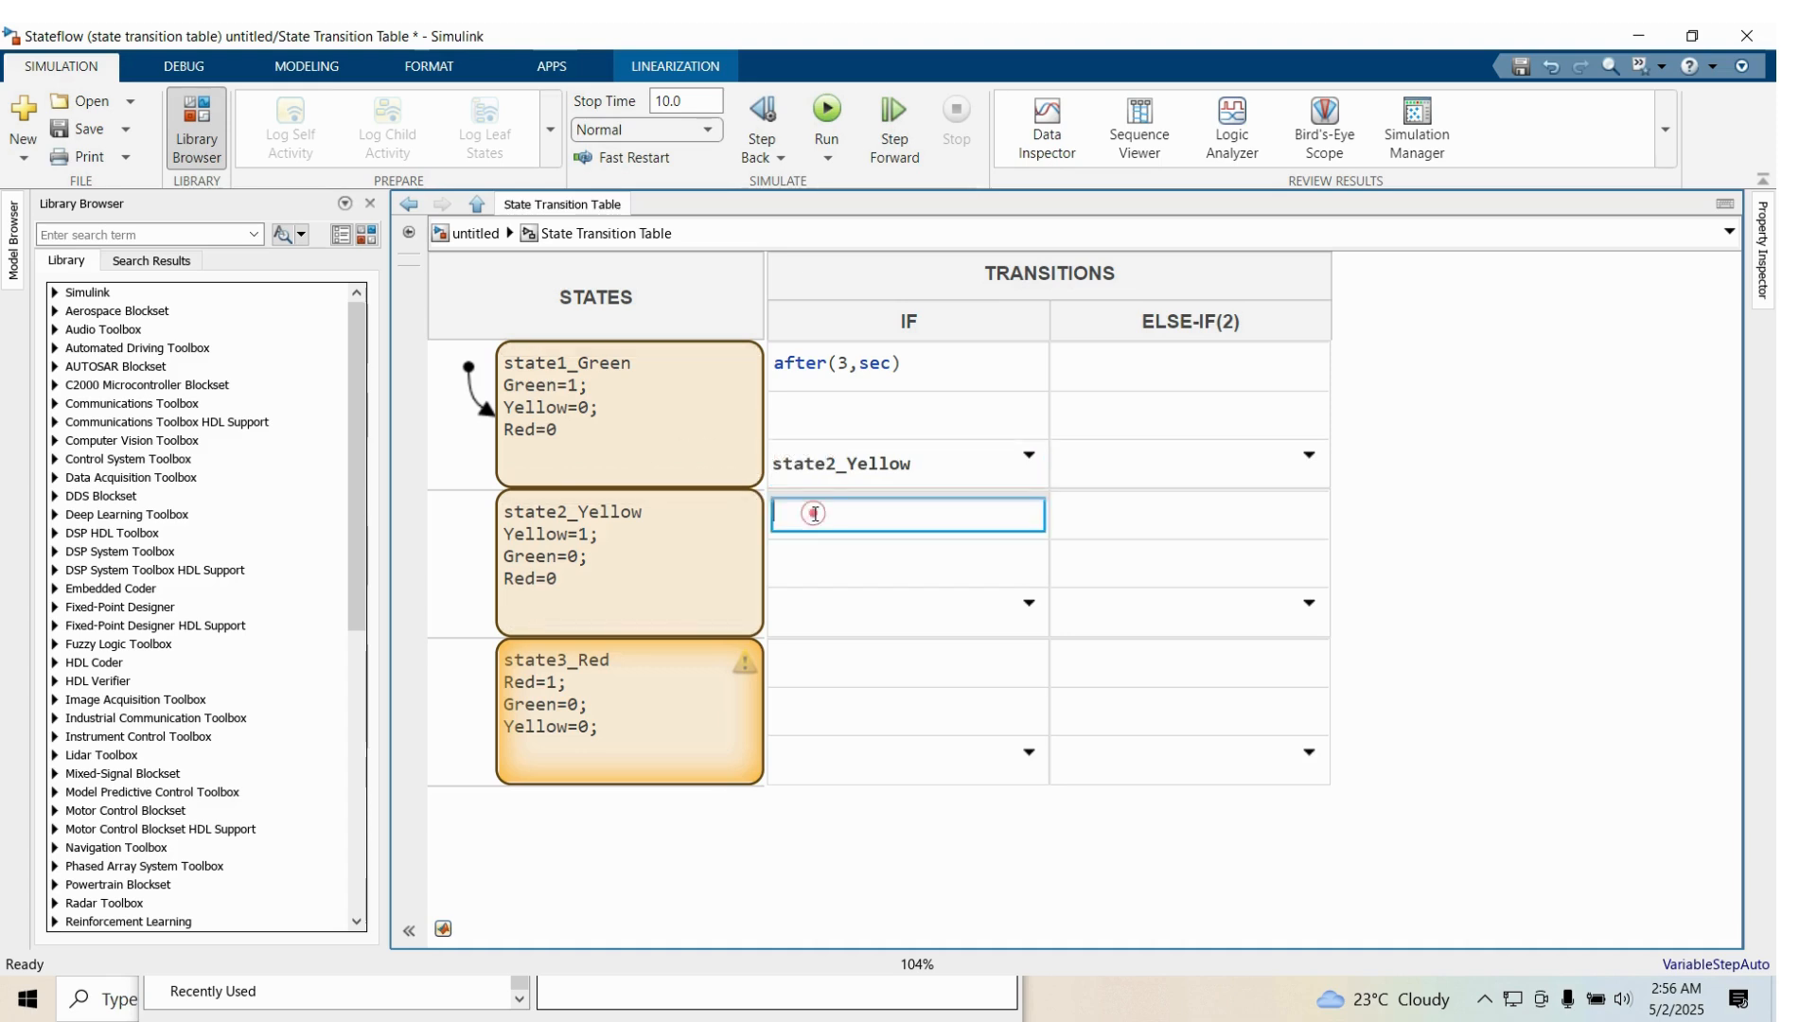
pyautogui.write('after(1,')
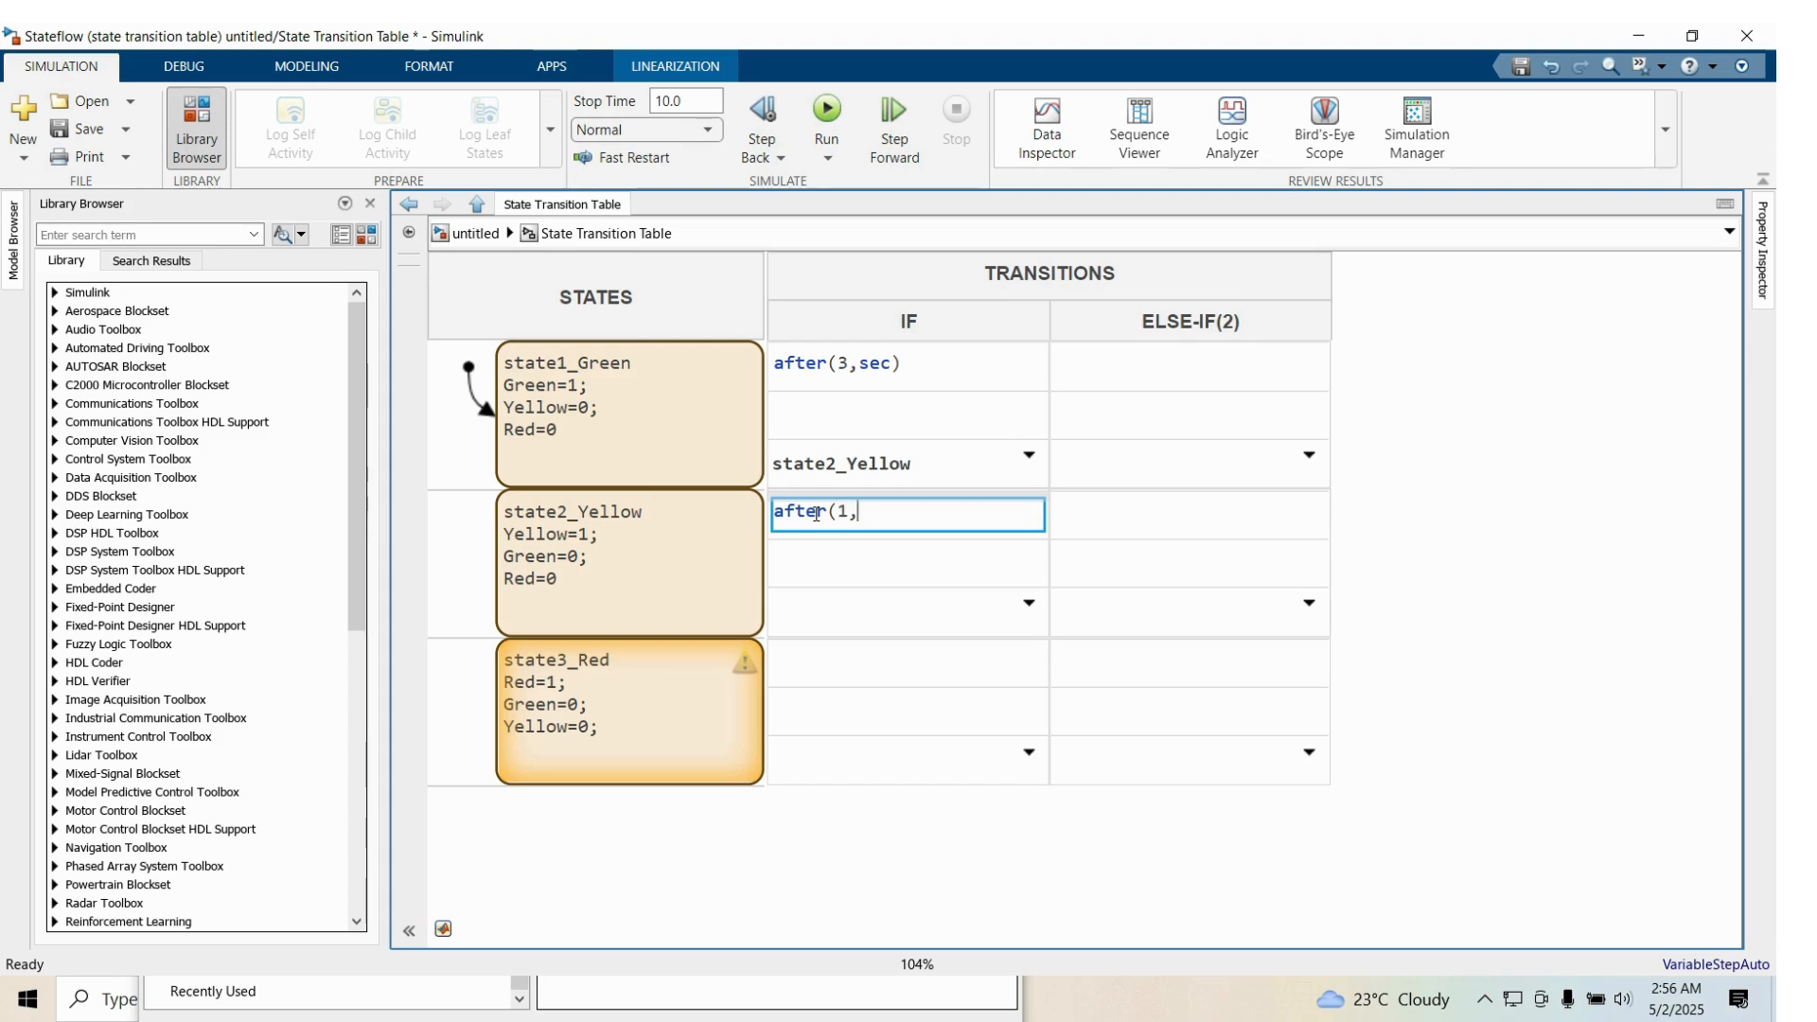
pyautogui.write('sec')
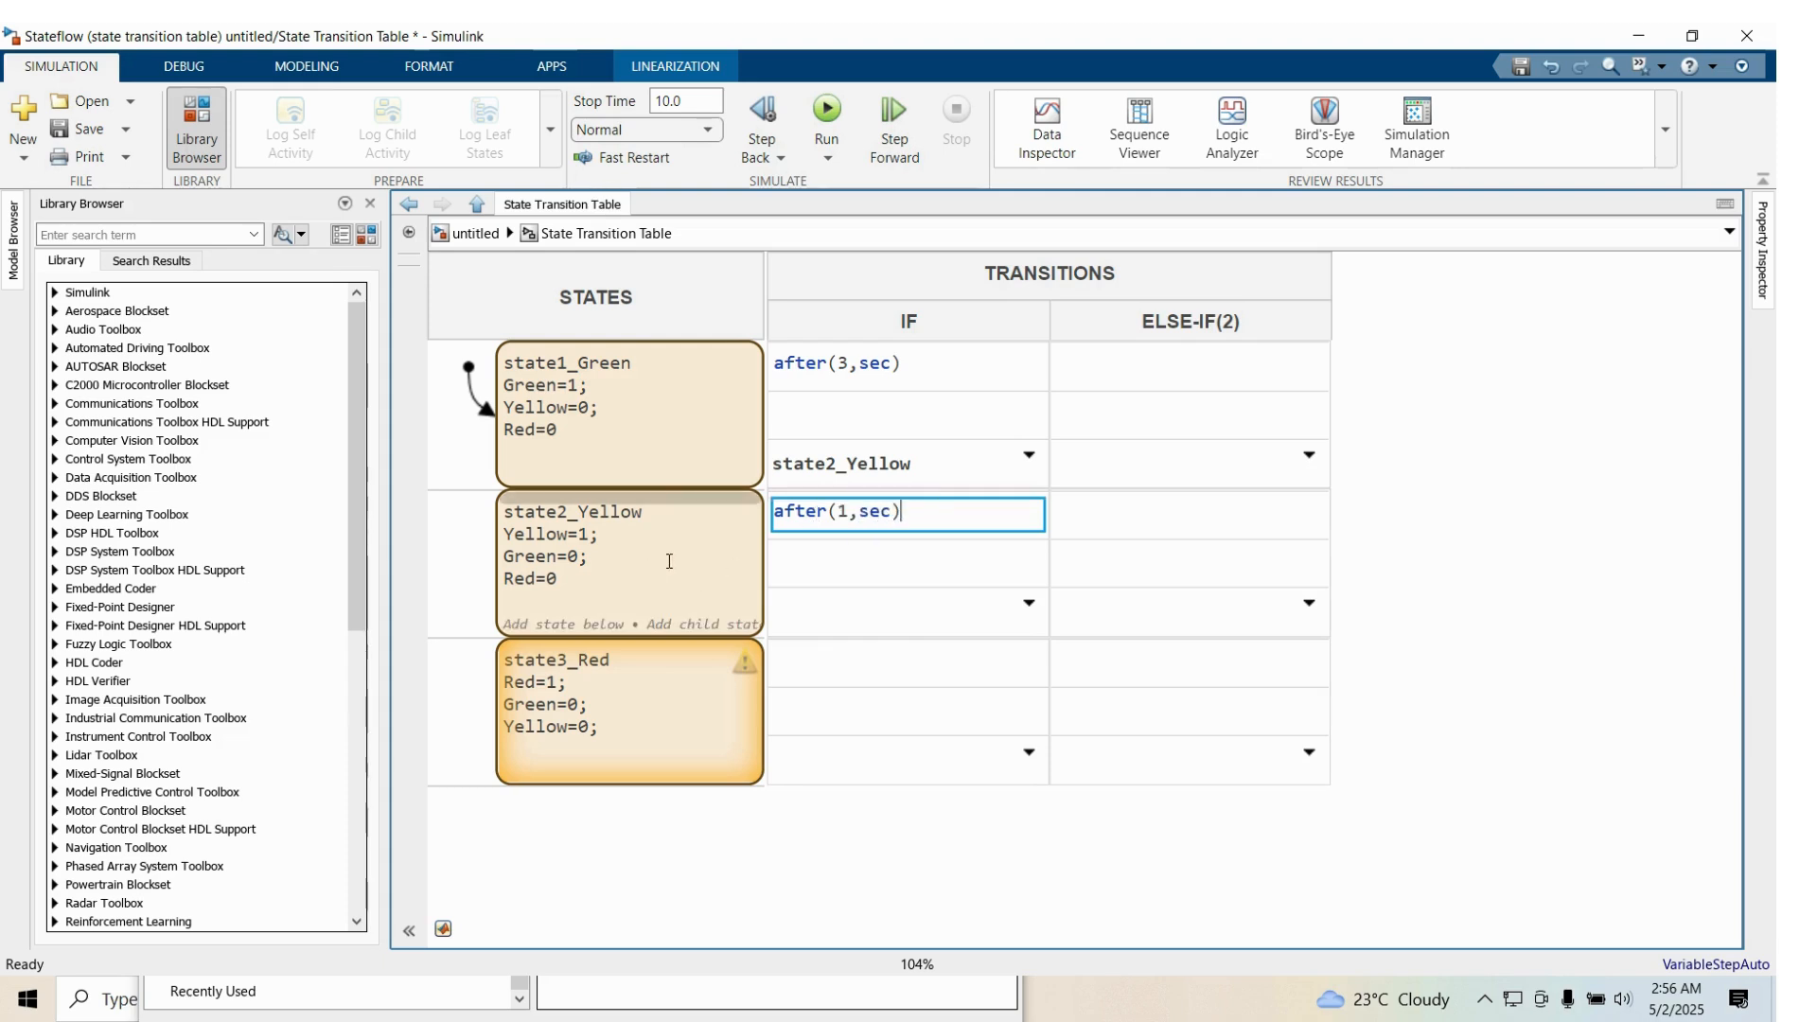
pyautogui.click(954, 611)
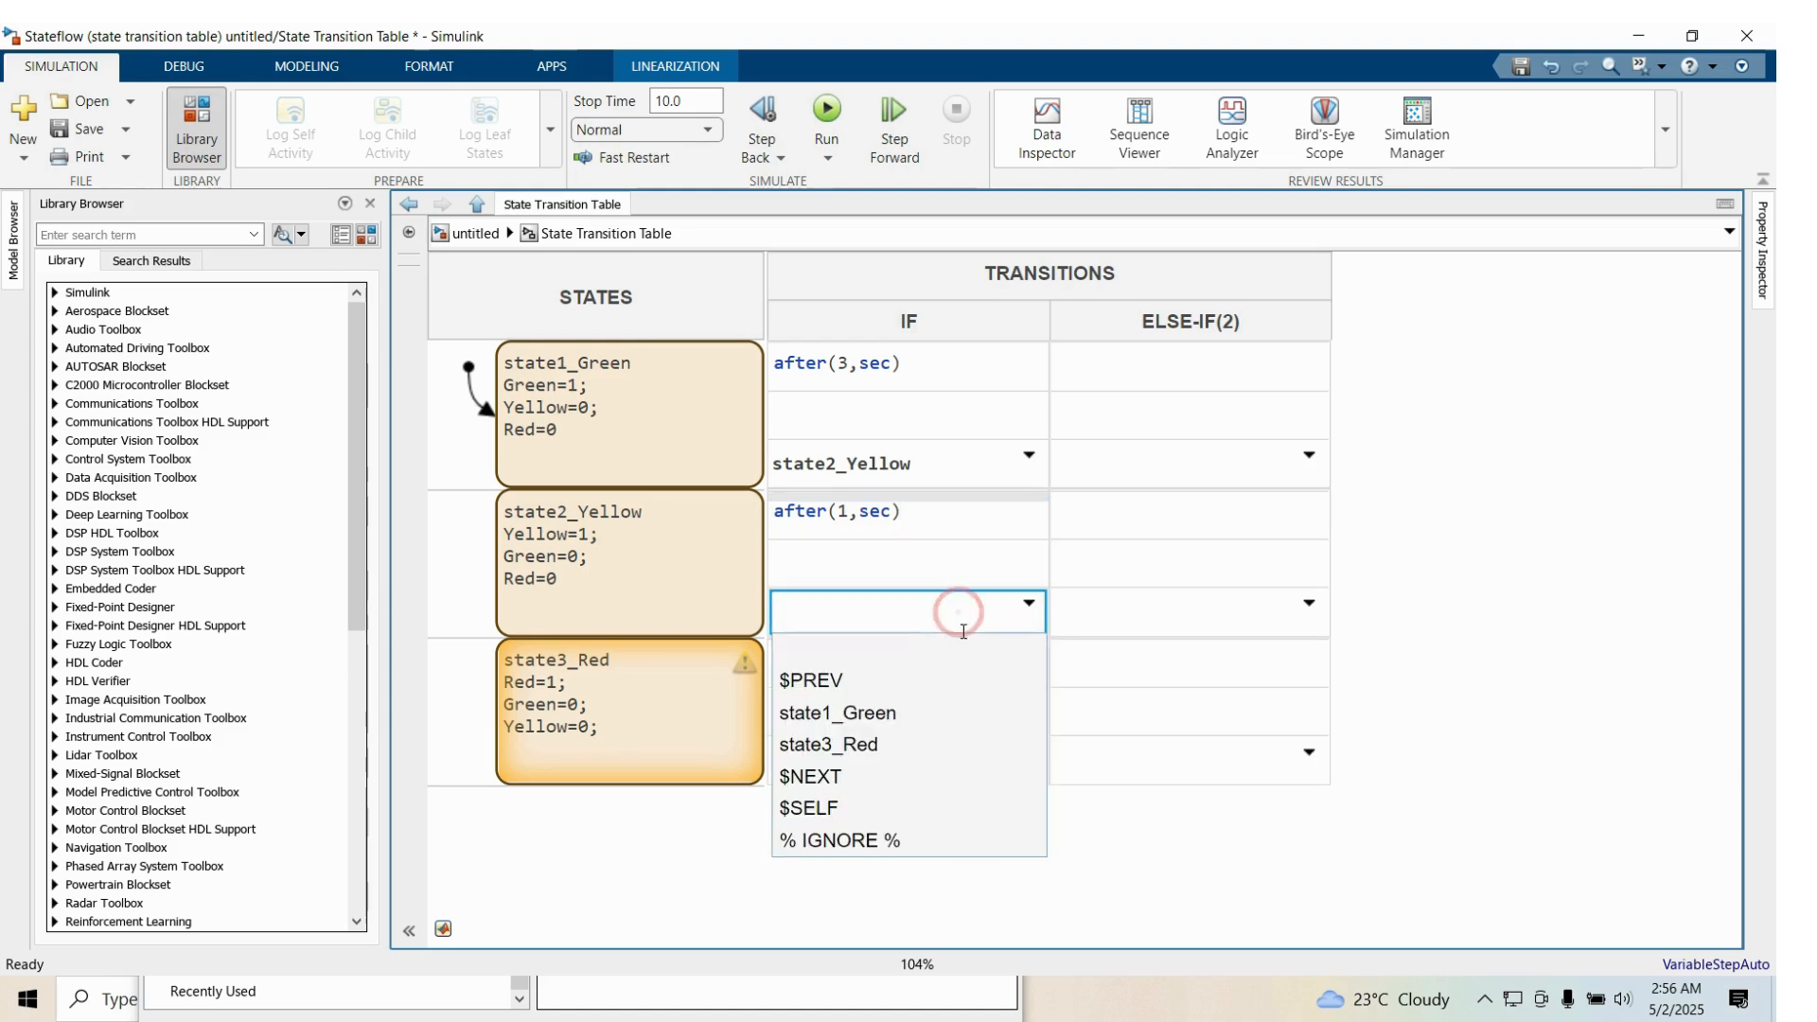
pyautogui.click(865, 747)
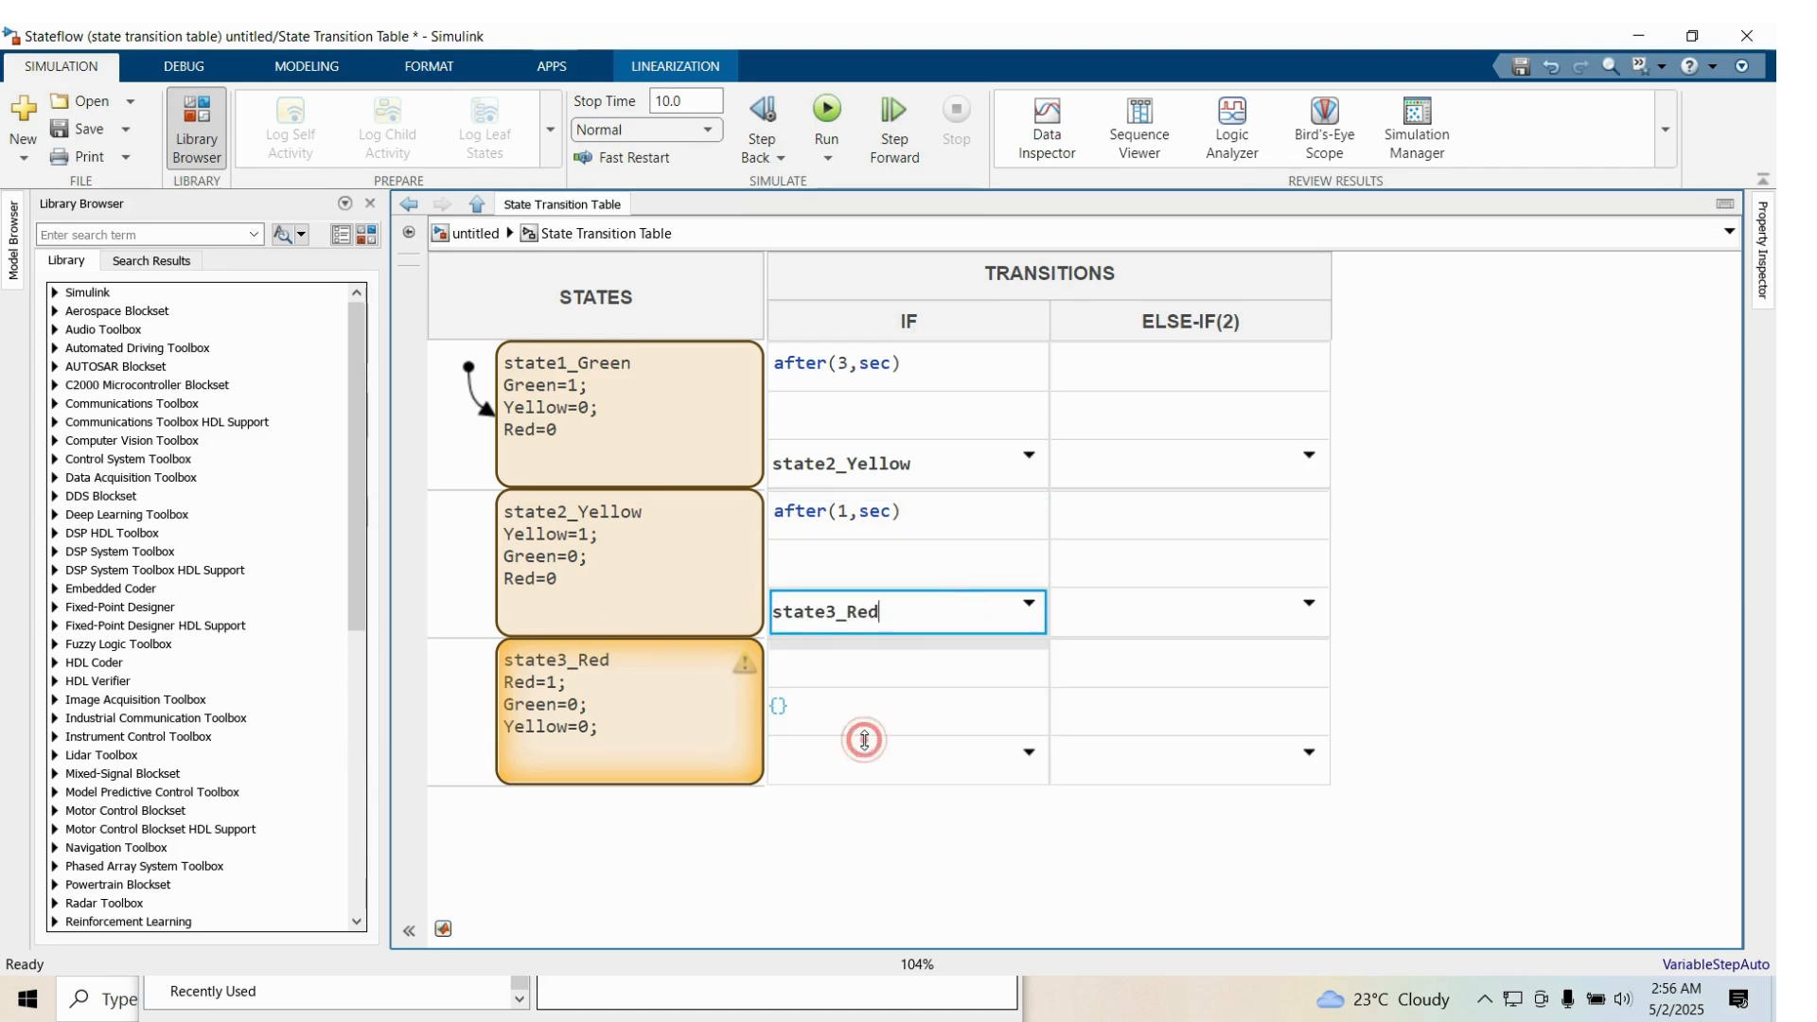
# Give state3_Red the IF transition condition after(3,sec) with state1_Green as its destination
pyautogui.click(832, 673)
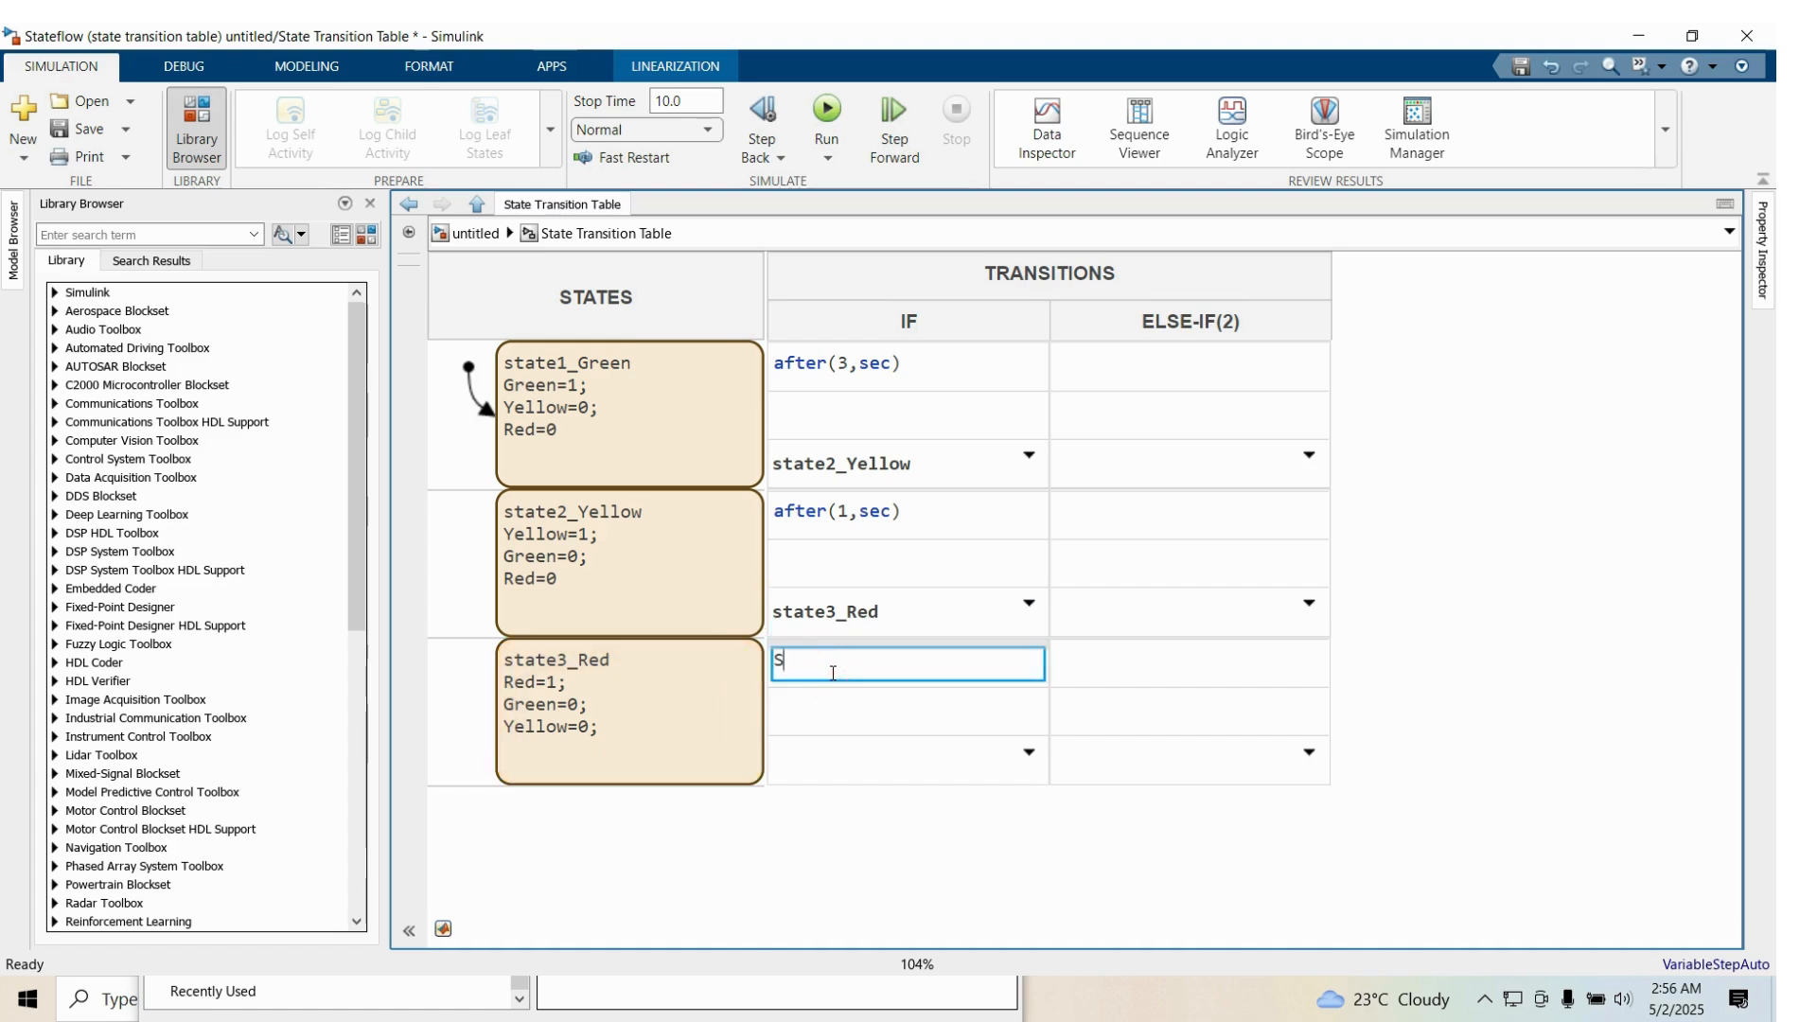
pyautogui.write('S')
pyautogui.press('BackSpace')
pyautogui.write('Fat')
pyautogui.press('BackSpace')
pyautogui.press('BackSpace')
pyautogui.press('BackSpace')
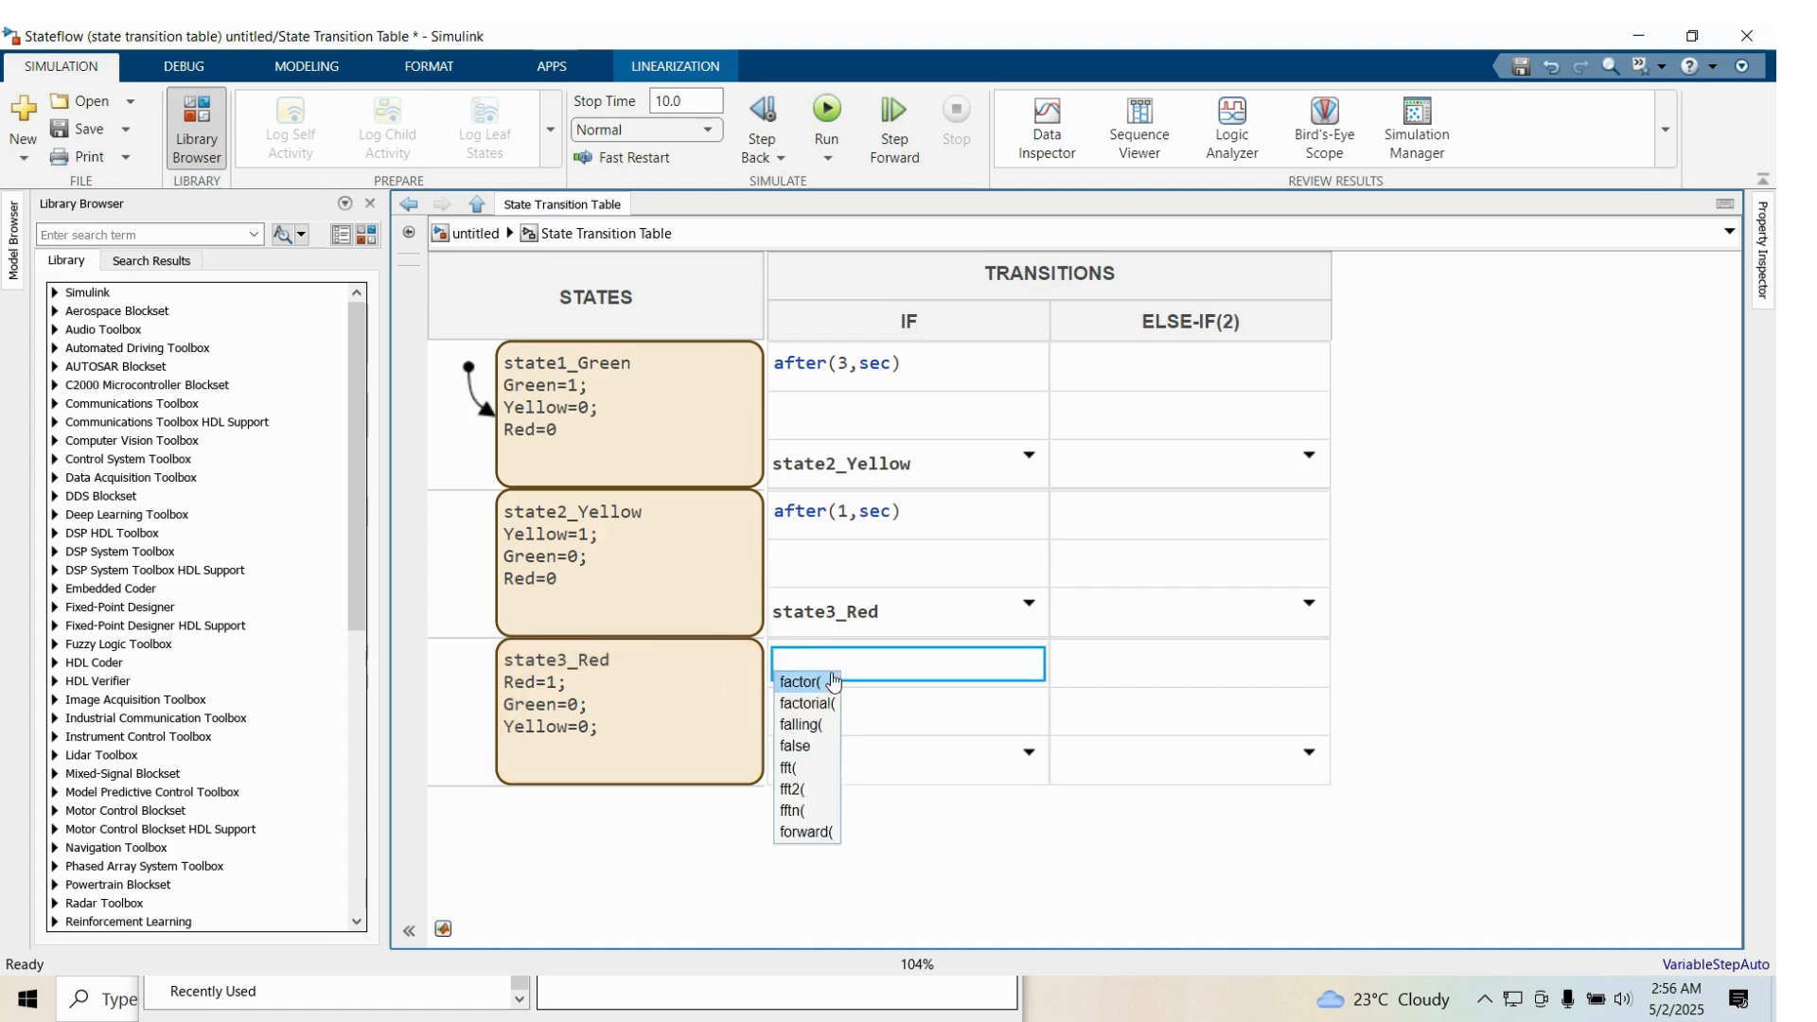
pyautogui.write('after(3')
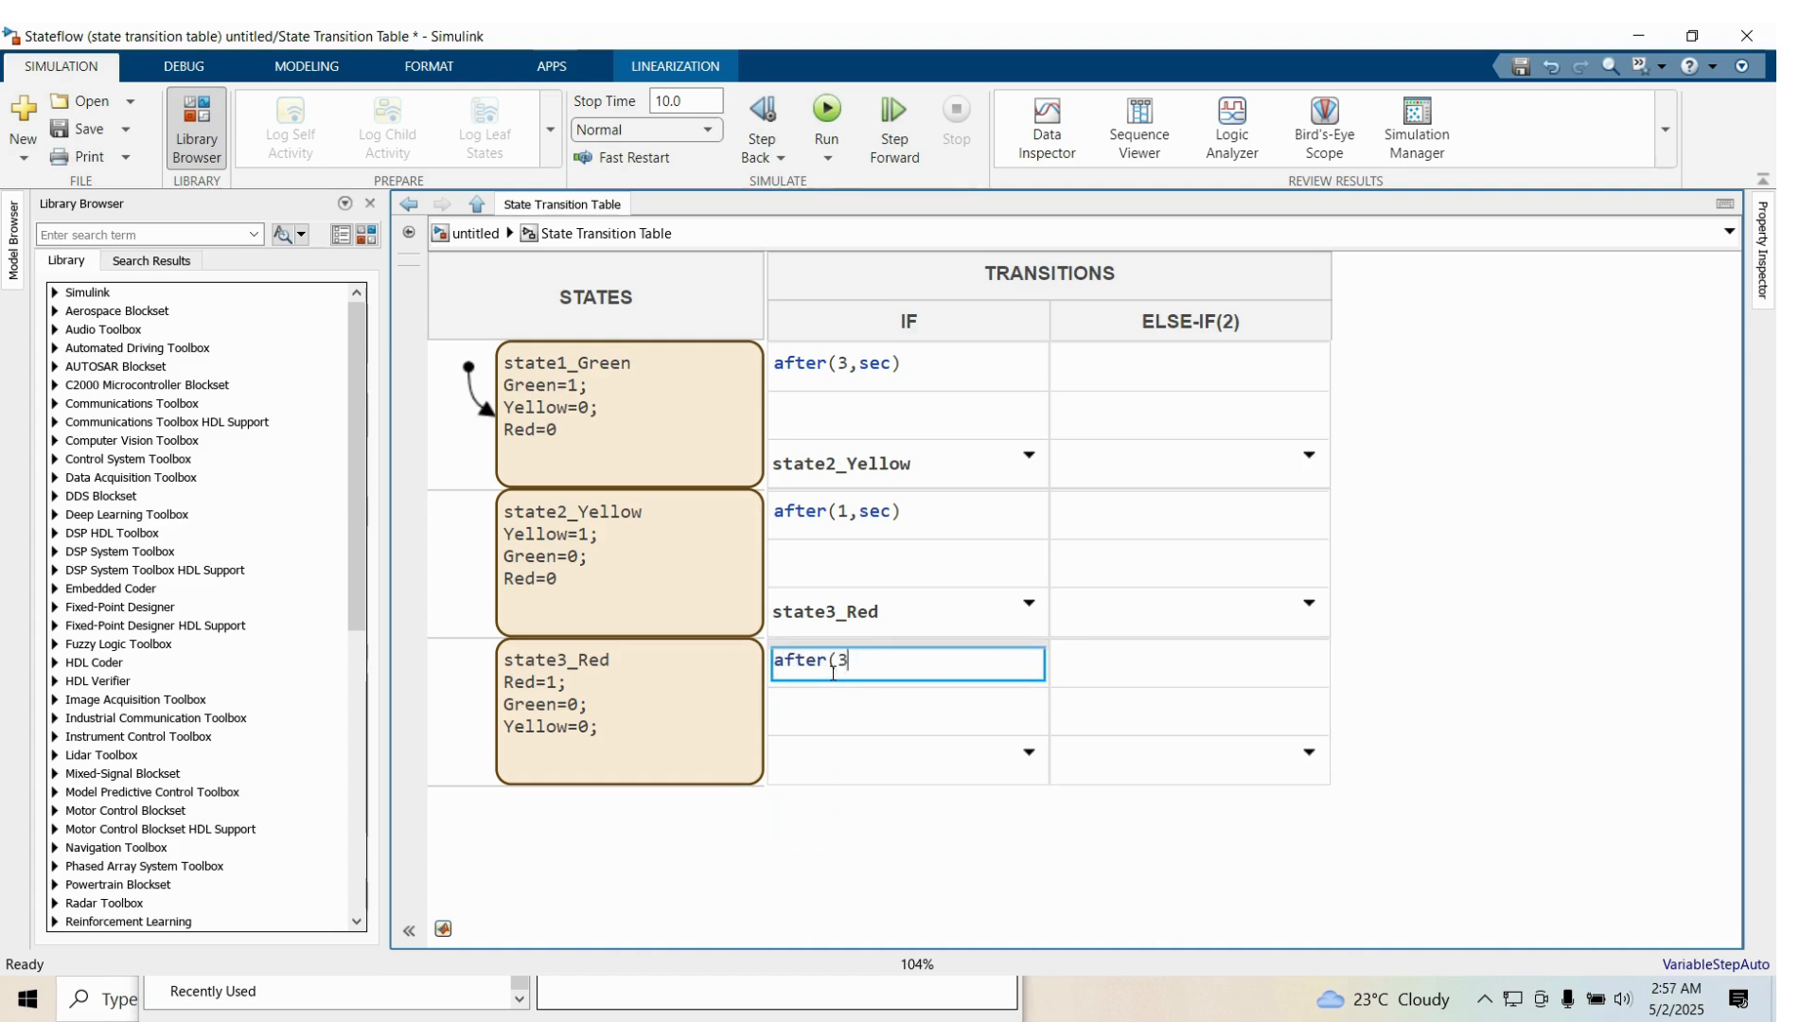
pyautogui.write(',sed')
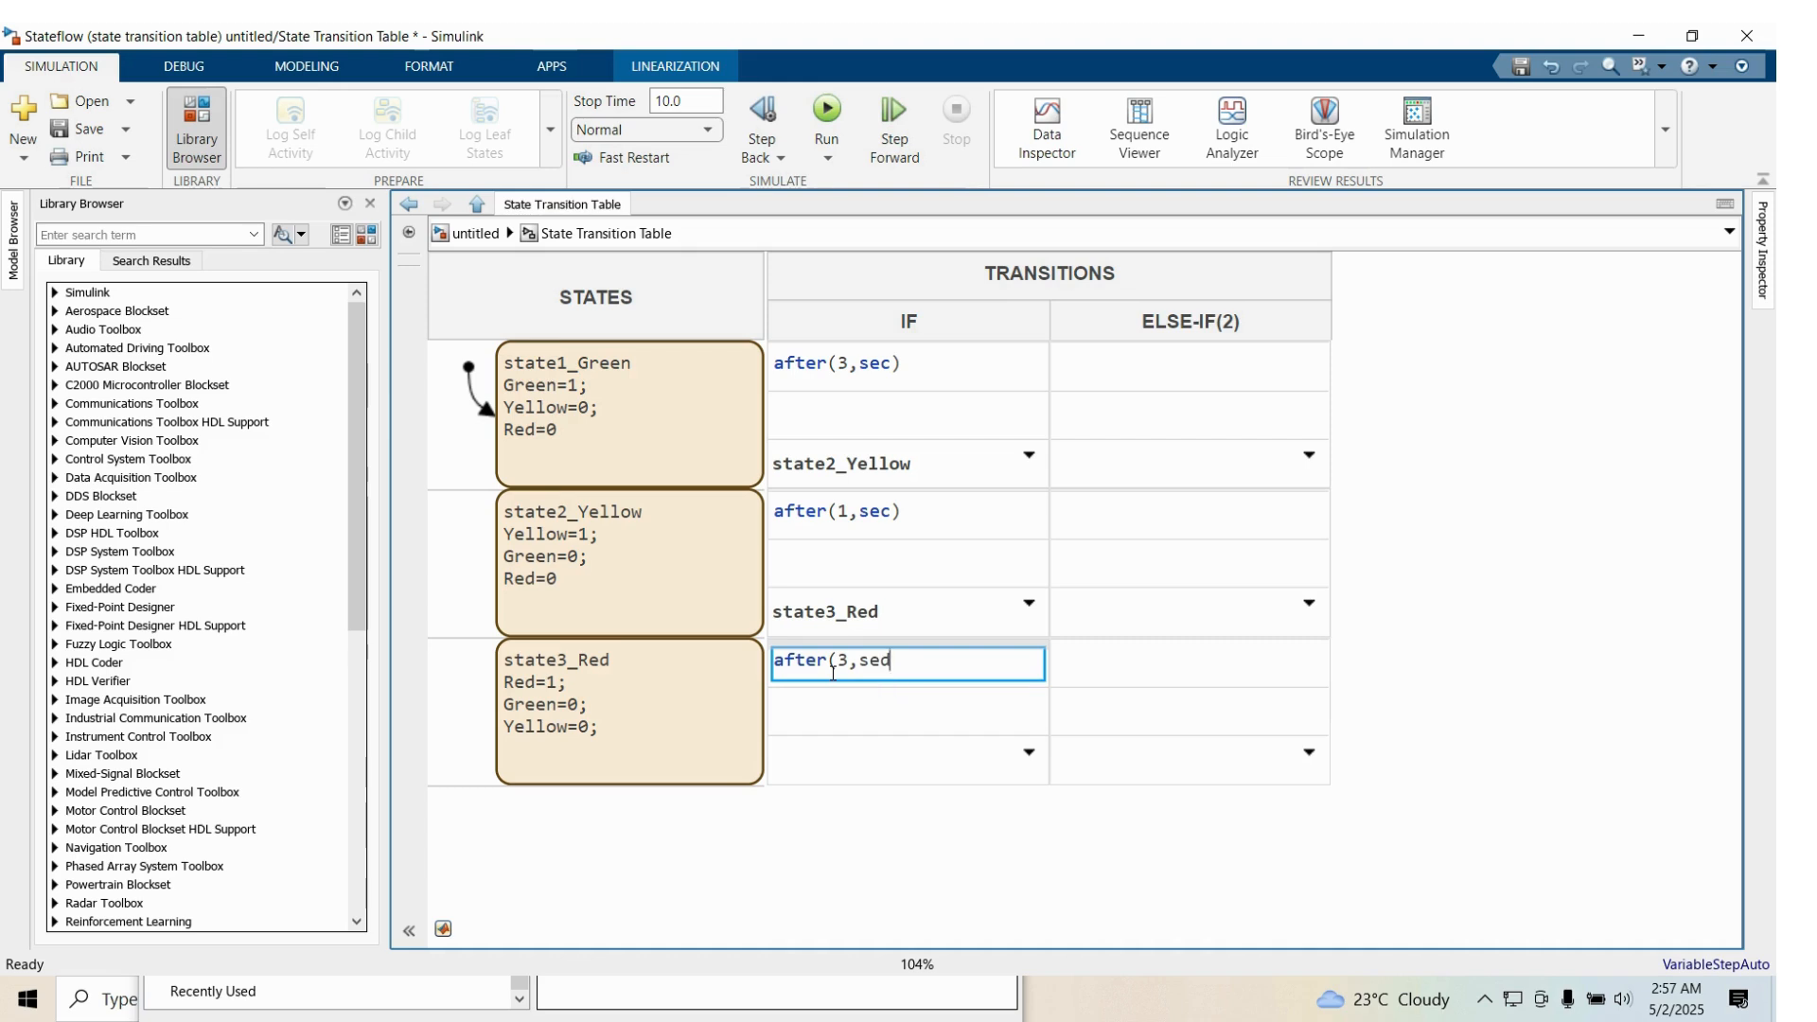
pyautogui.press('BackSpace')
pyautogui.write('c)')
pyautogui.click(881, 753)
pyautogui.click(1027, 754)
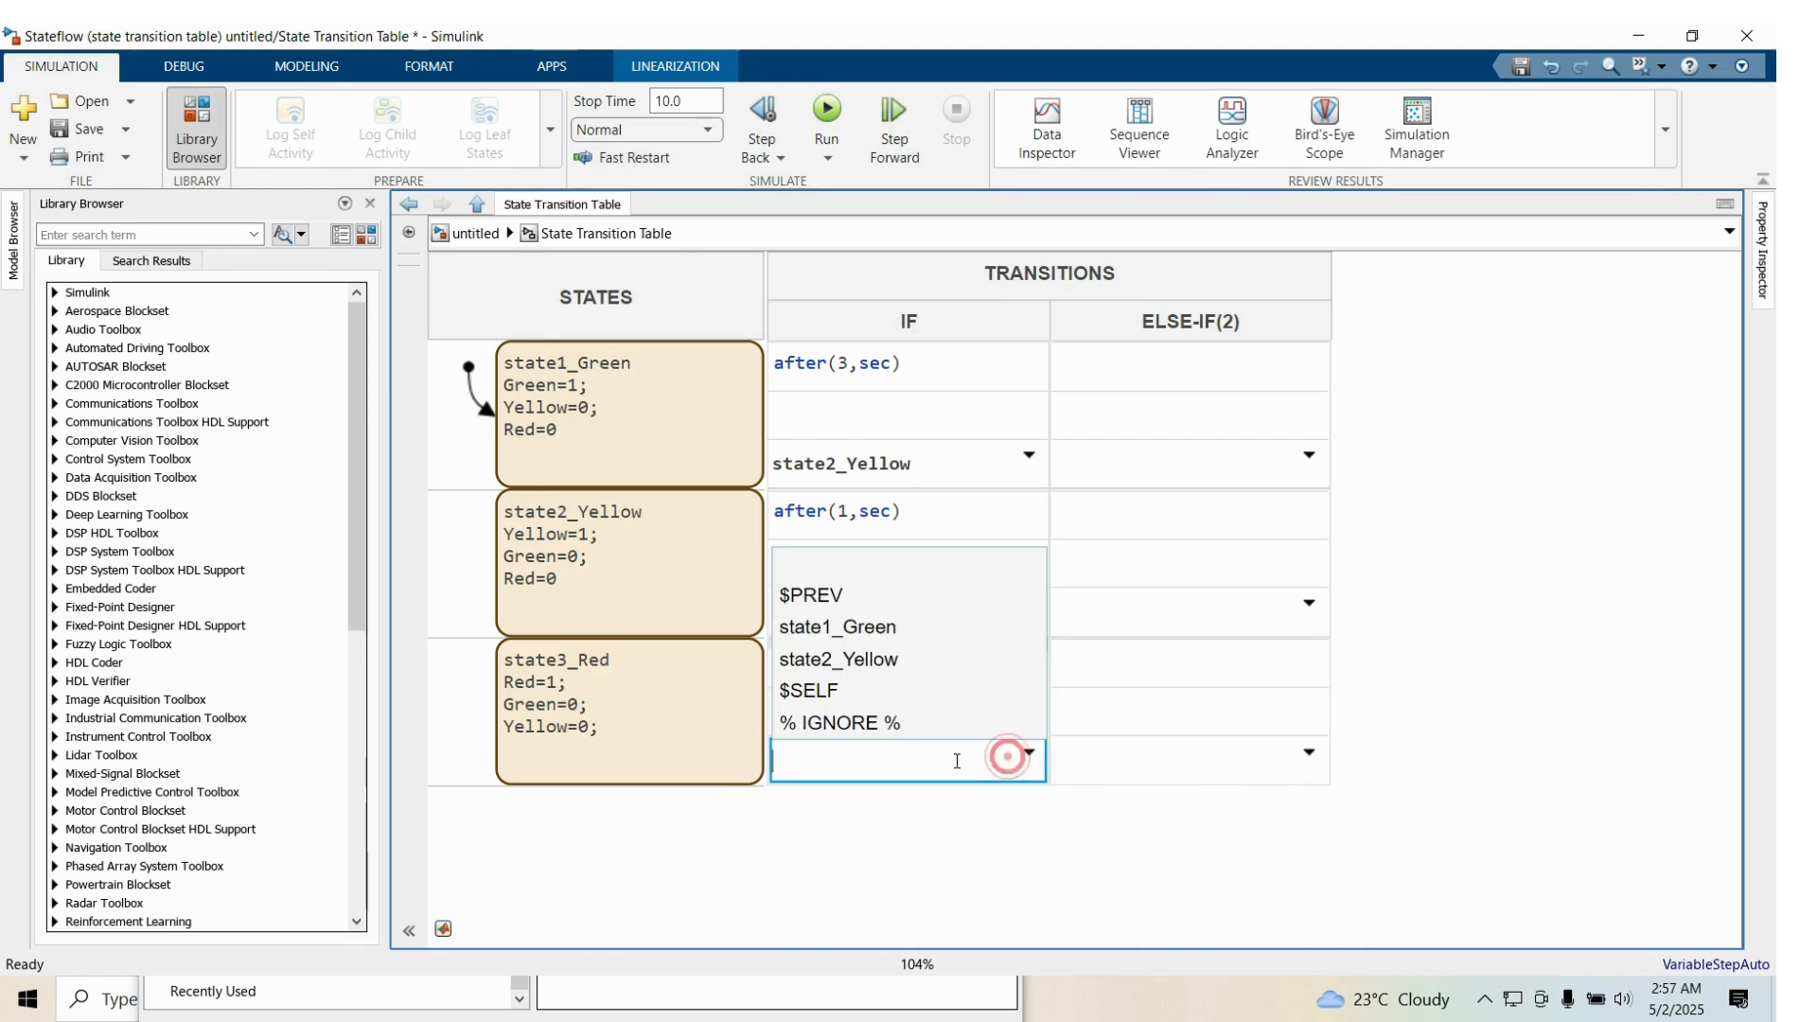
pyautogui.click(856, 629)
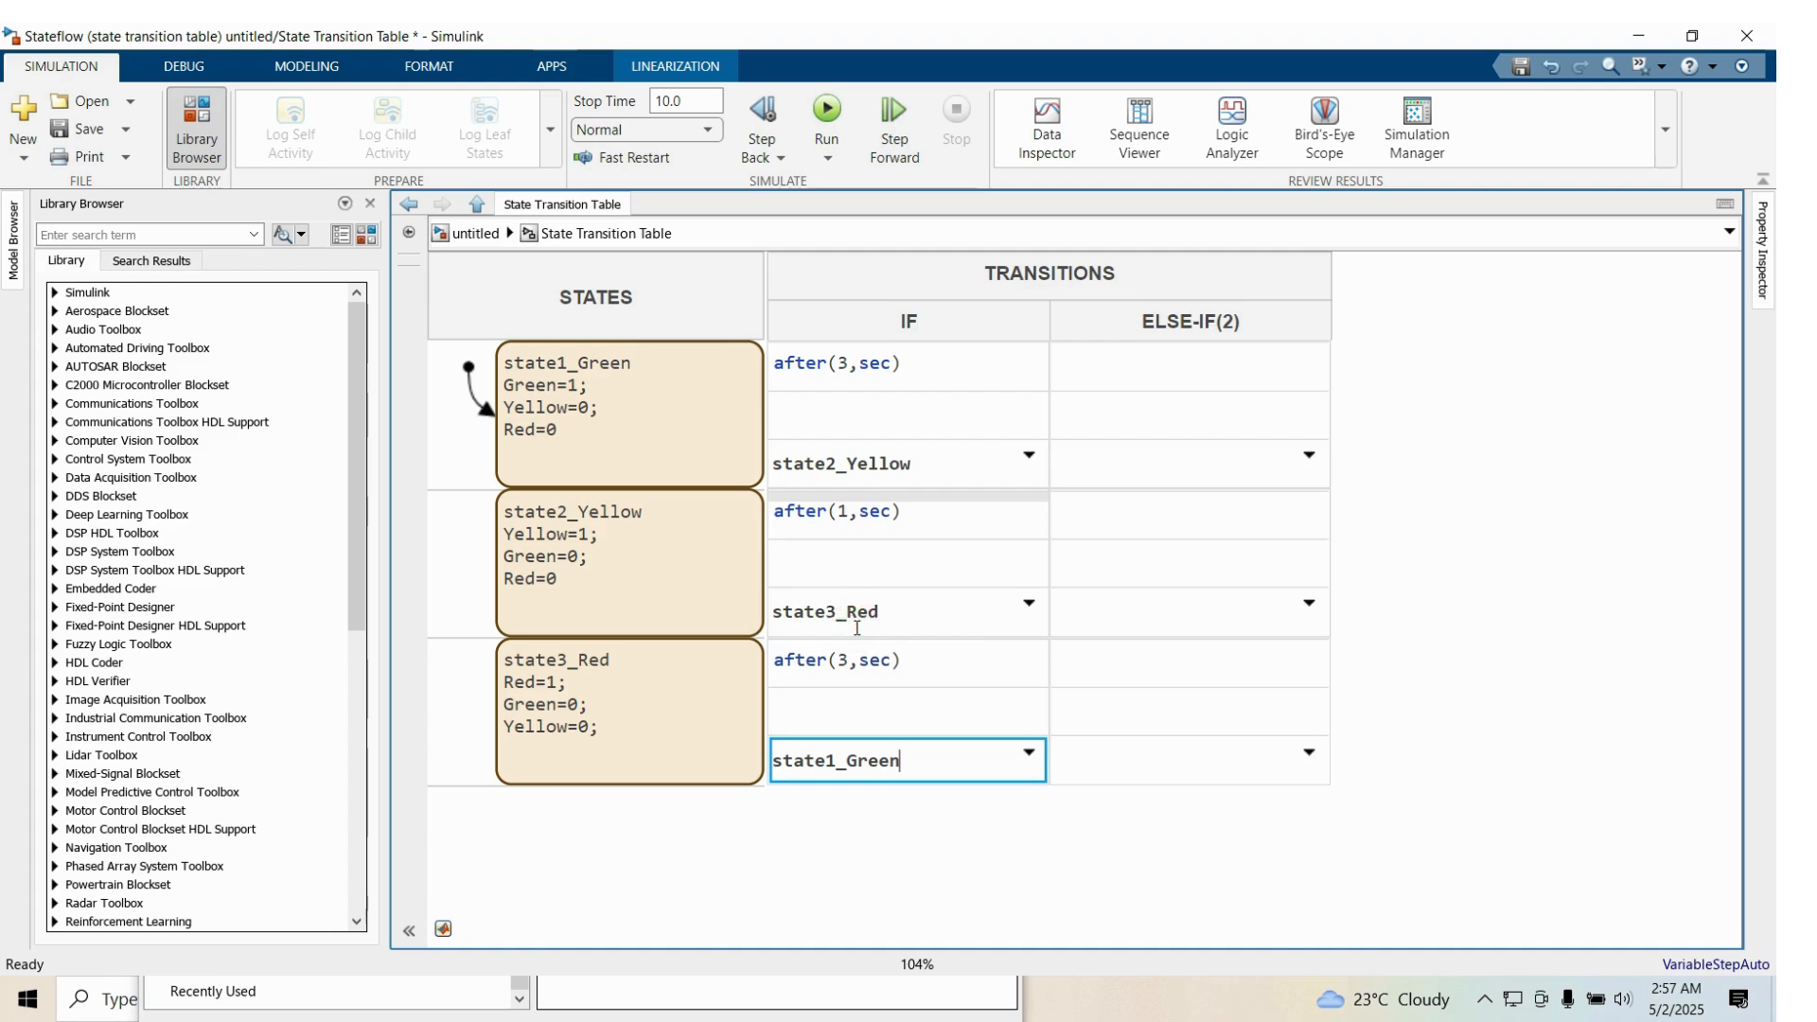
# Show the symbols of the State Transition Table and resolve the undefined Green, Red and Yellow as output data
pyautogui.click(478, 206)
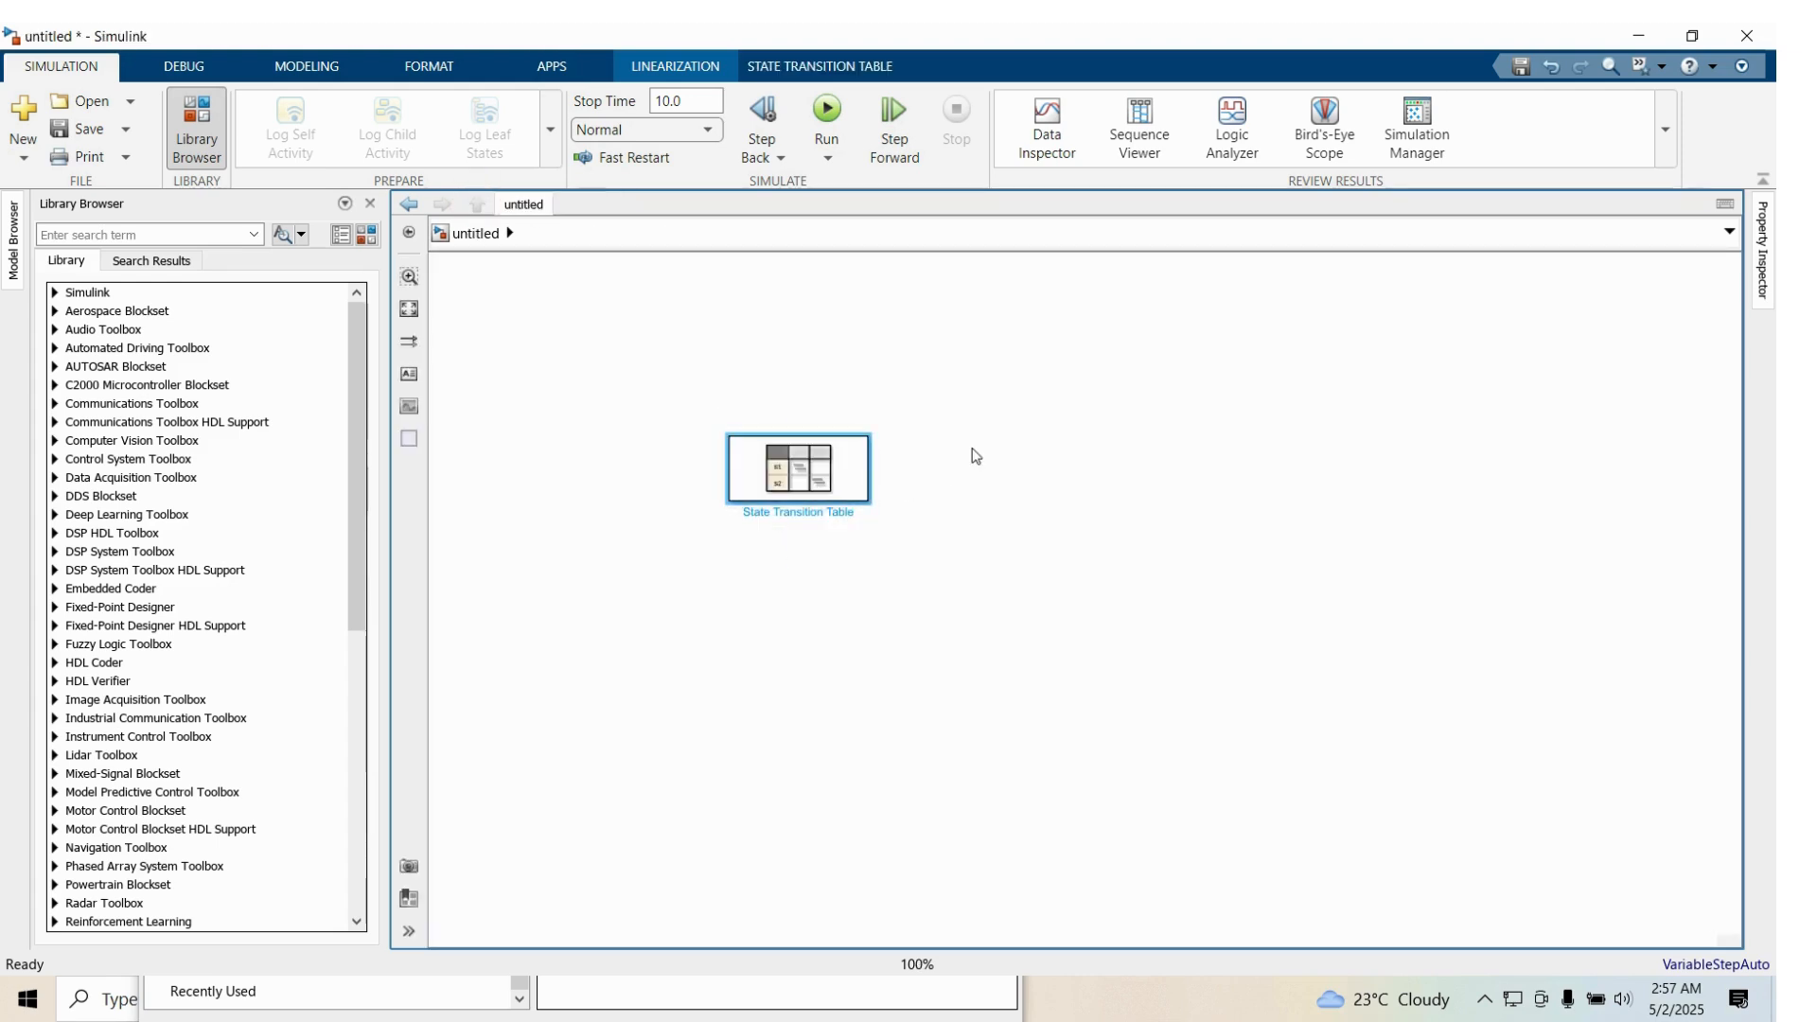
pyautogui.doubleClick(820, 463)
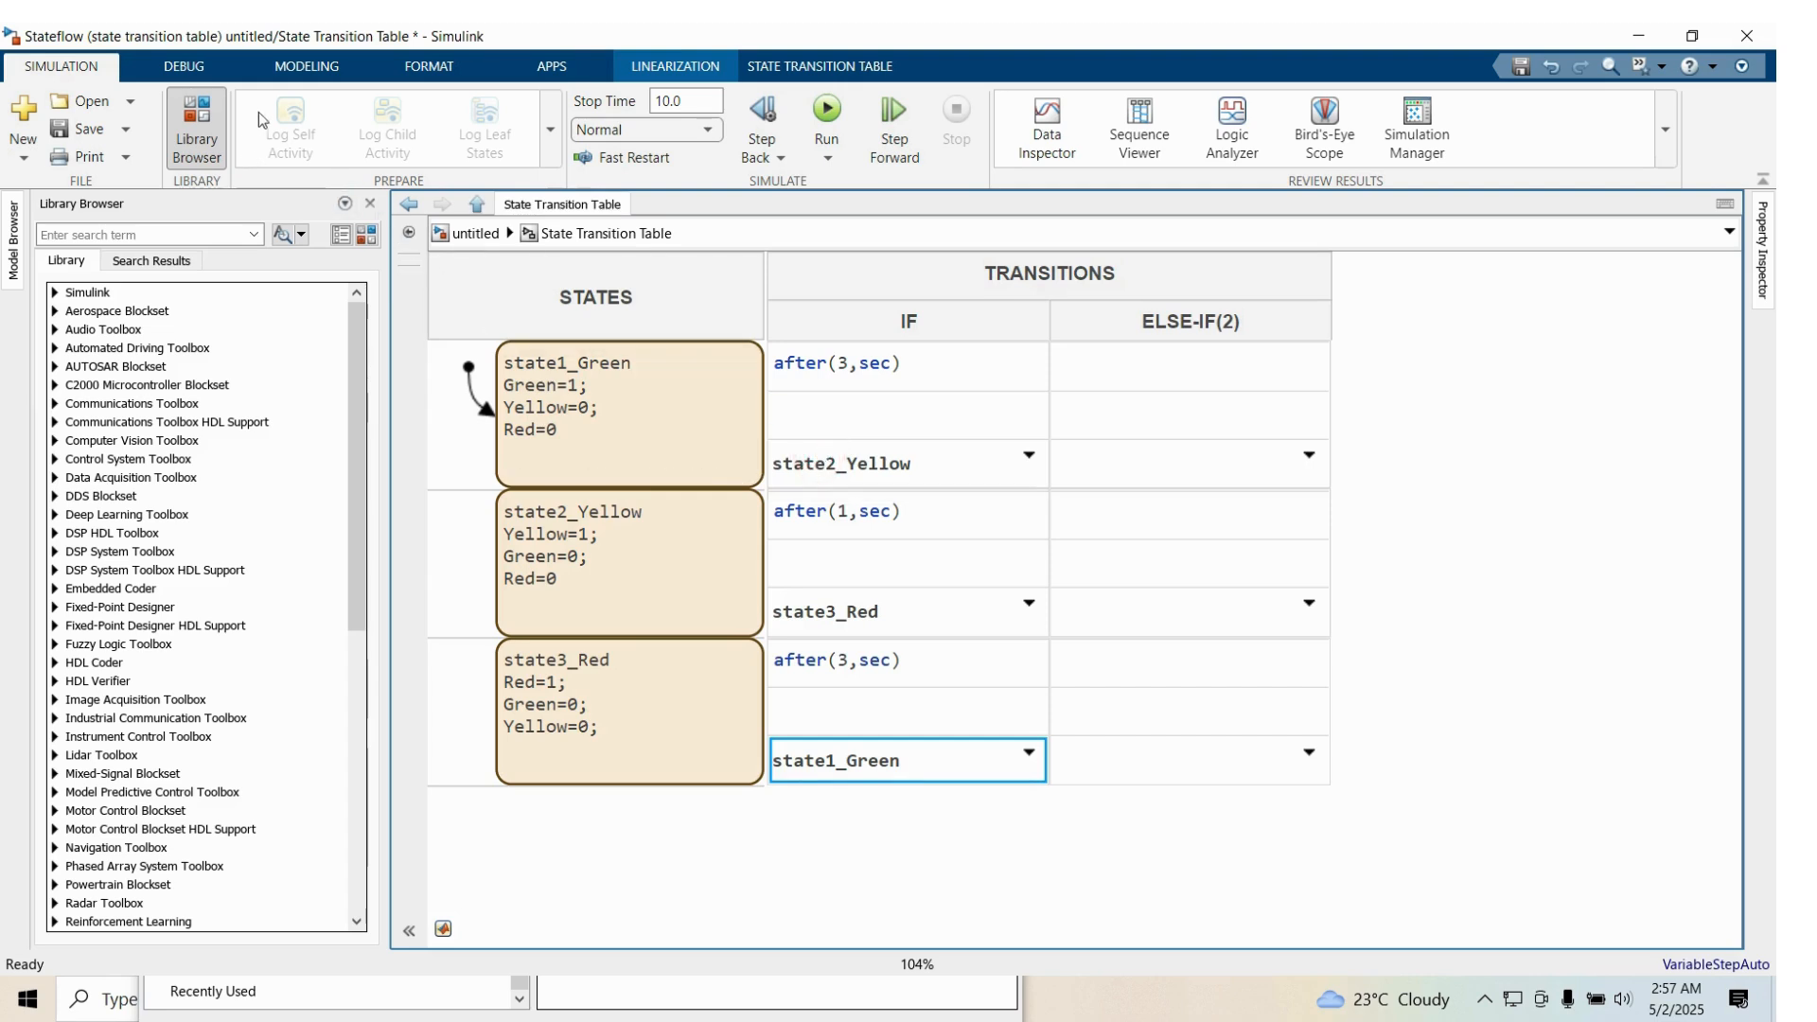
pyautogui.click(315, 73)
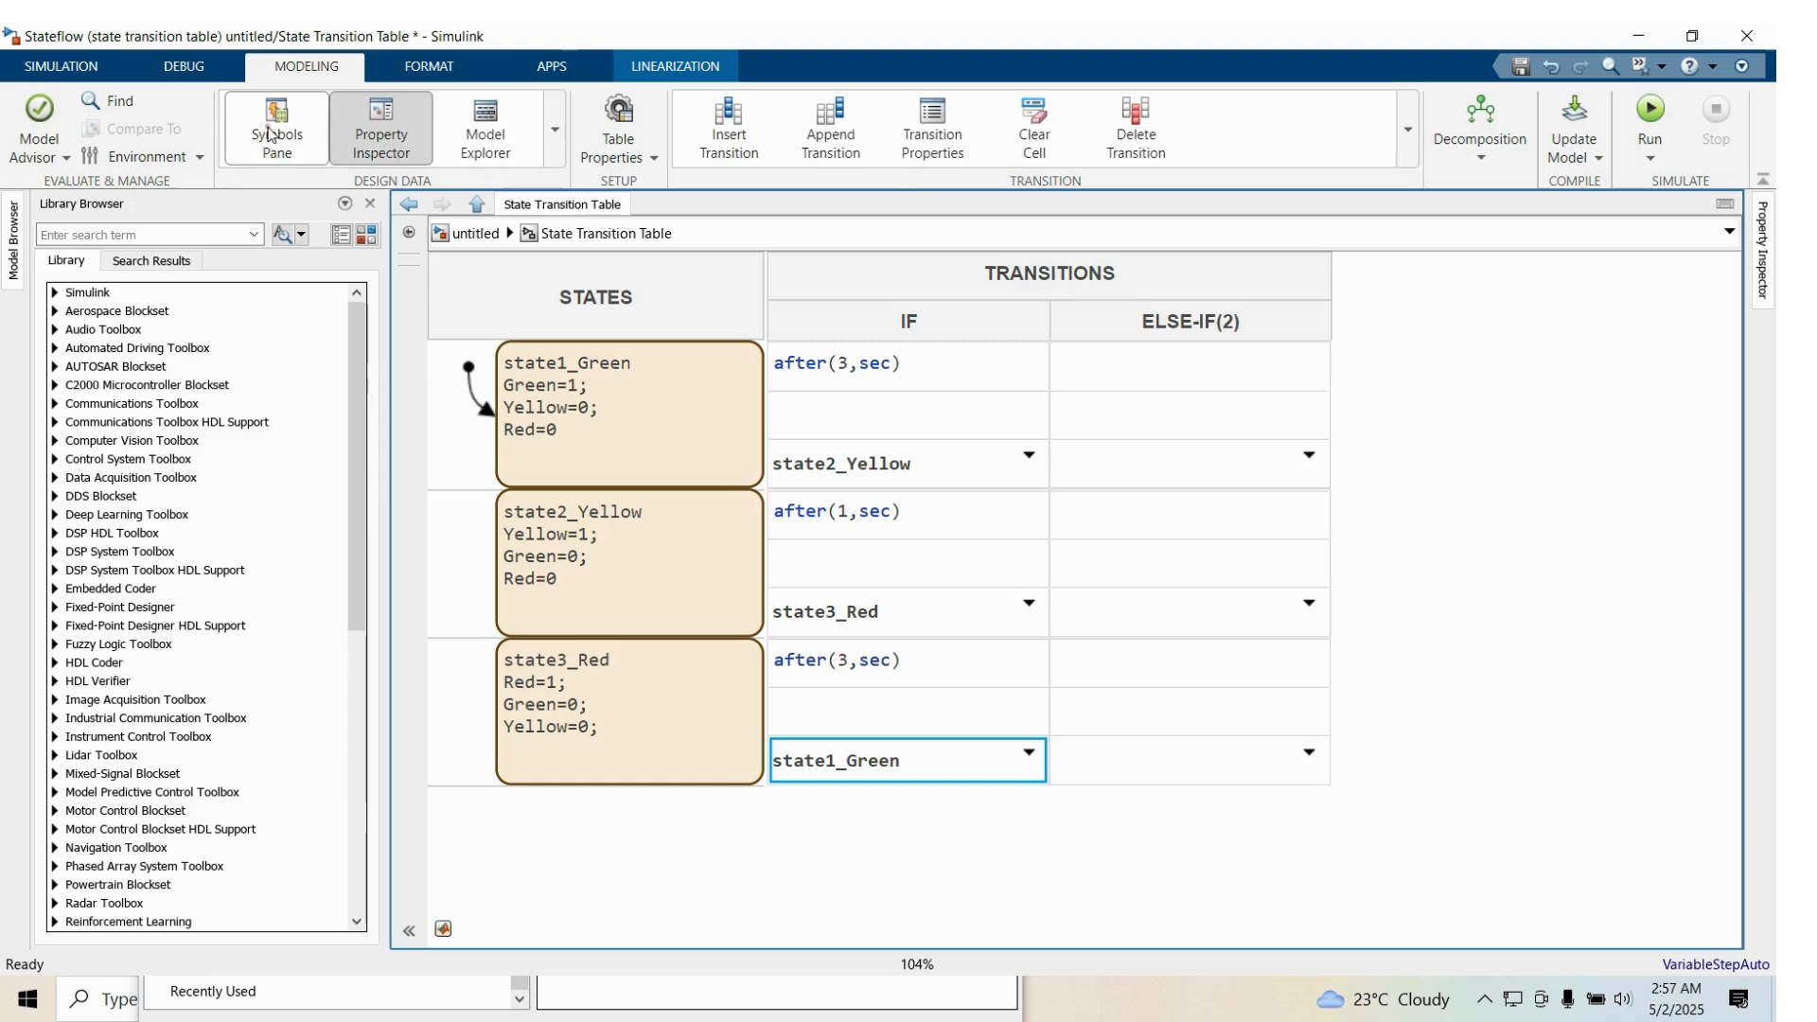
pyautogui.click(272, 133)
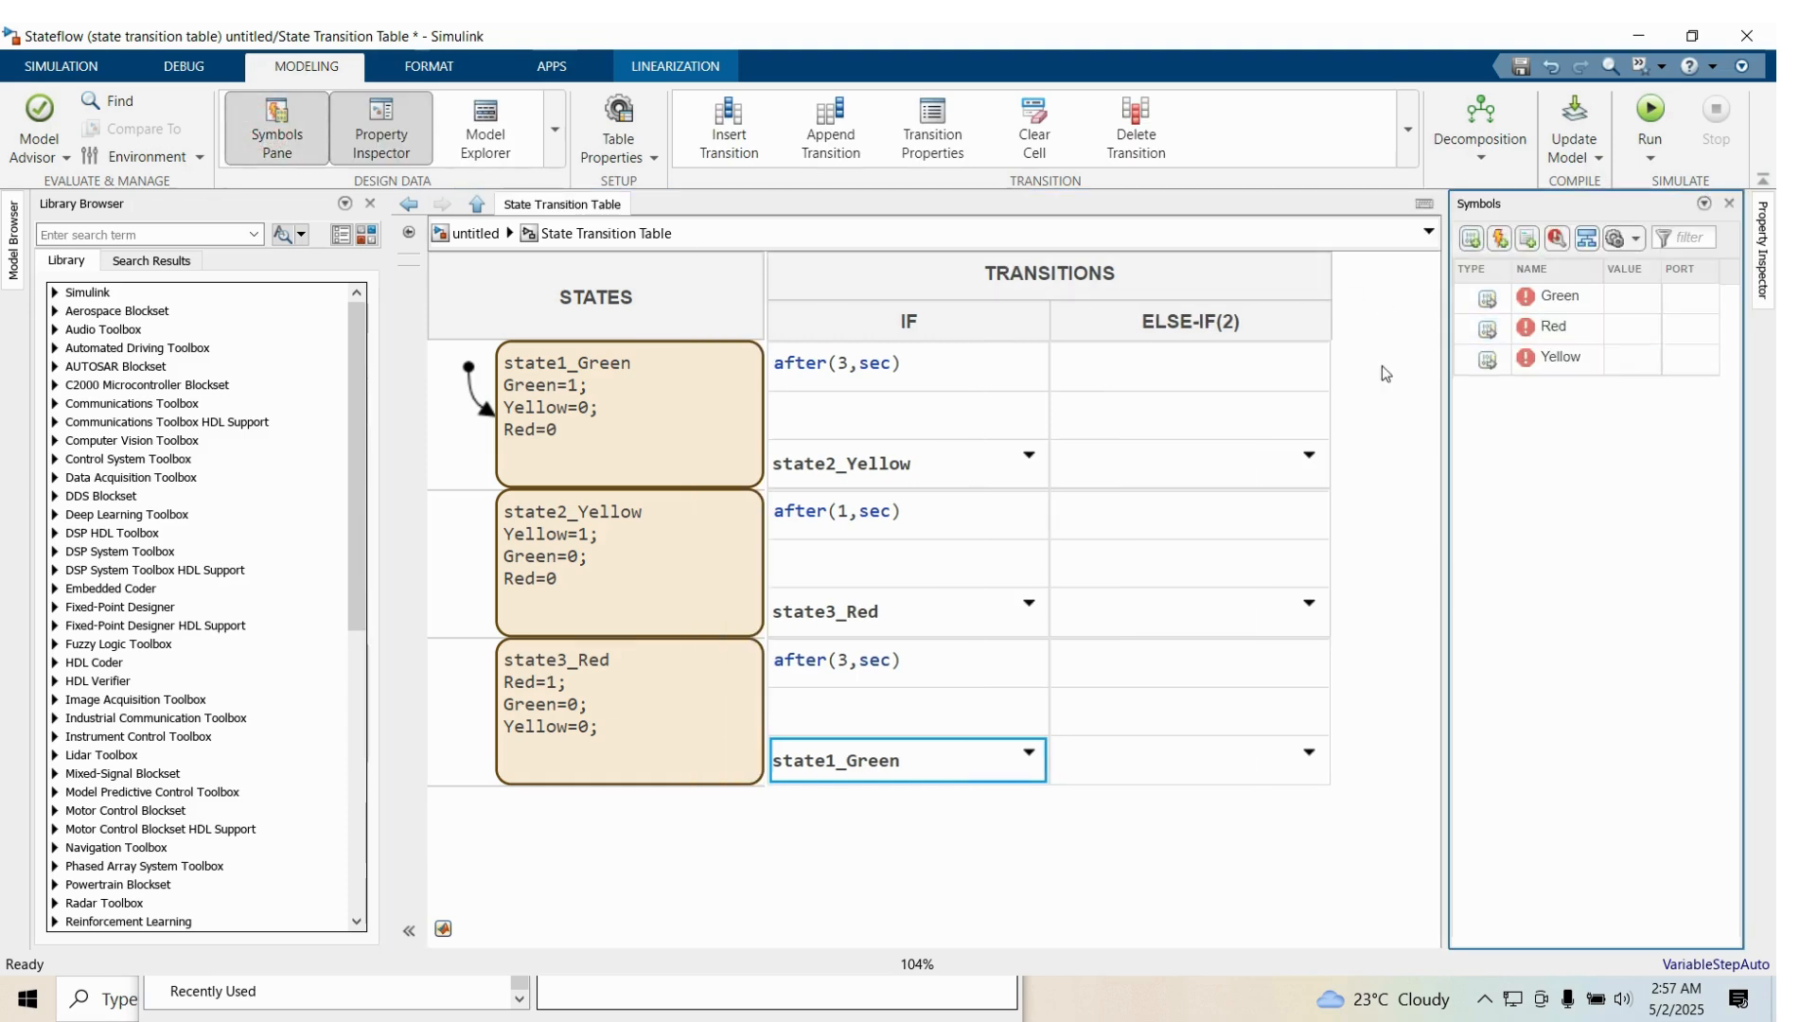
pyautogui.click(1556, 240)
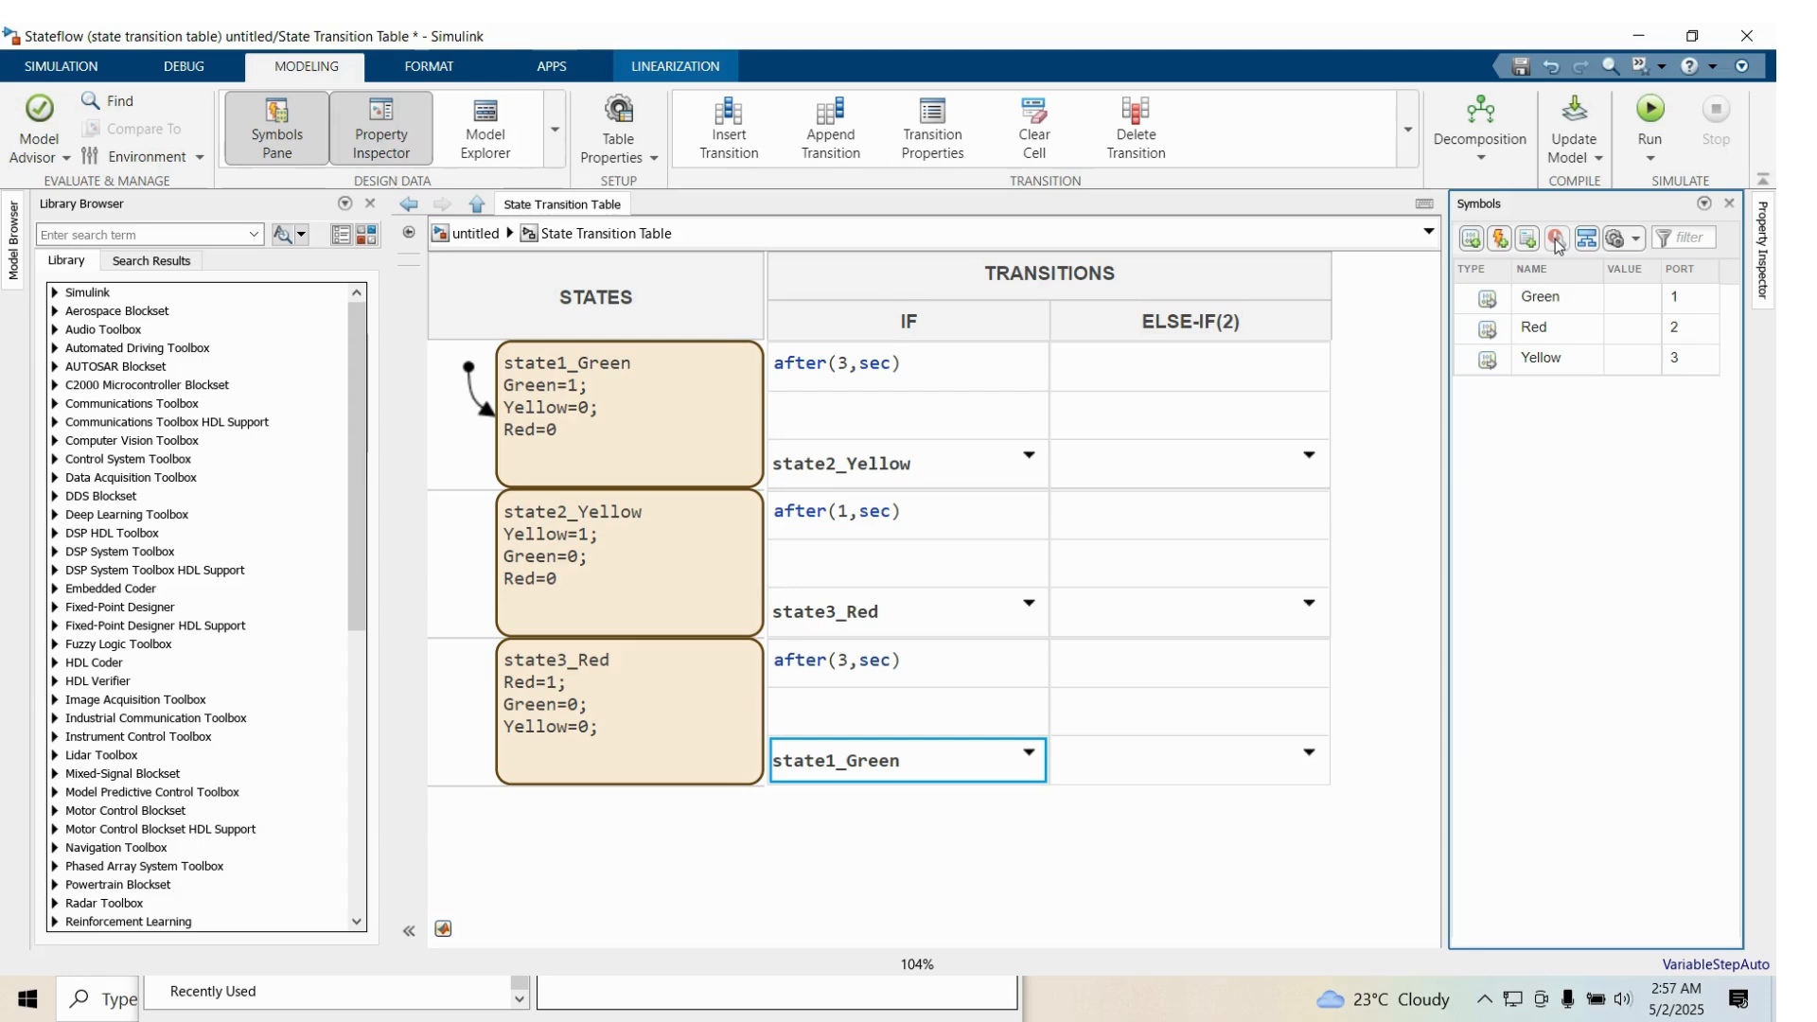
# Return to the top-level model, enlarge the State Transition Table block and add a Simulink Scope block beside it
pyautogui.click(481, 234)
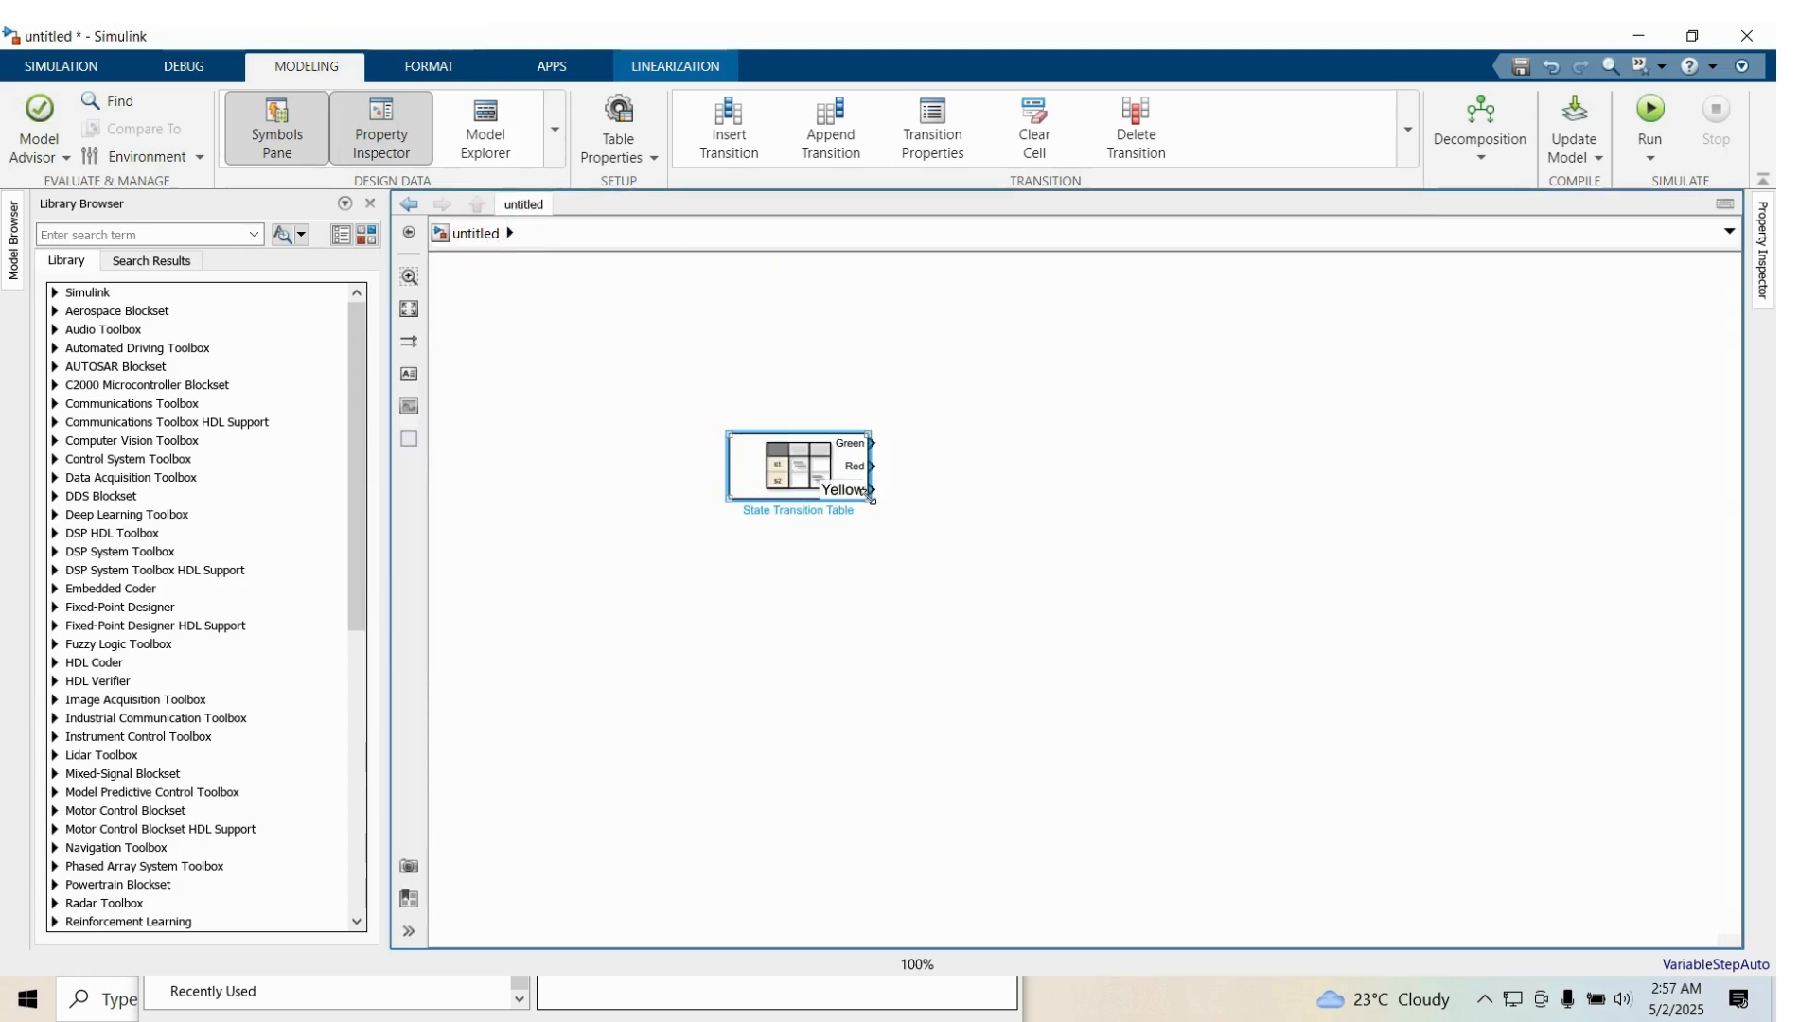
pyautogui.moveTo(869, 501); pyautogui.dragTo(982, 575)
pyautogui.doubleClick(1235, 421)
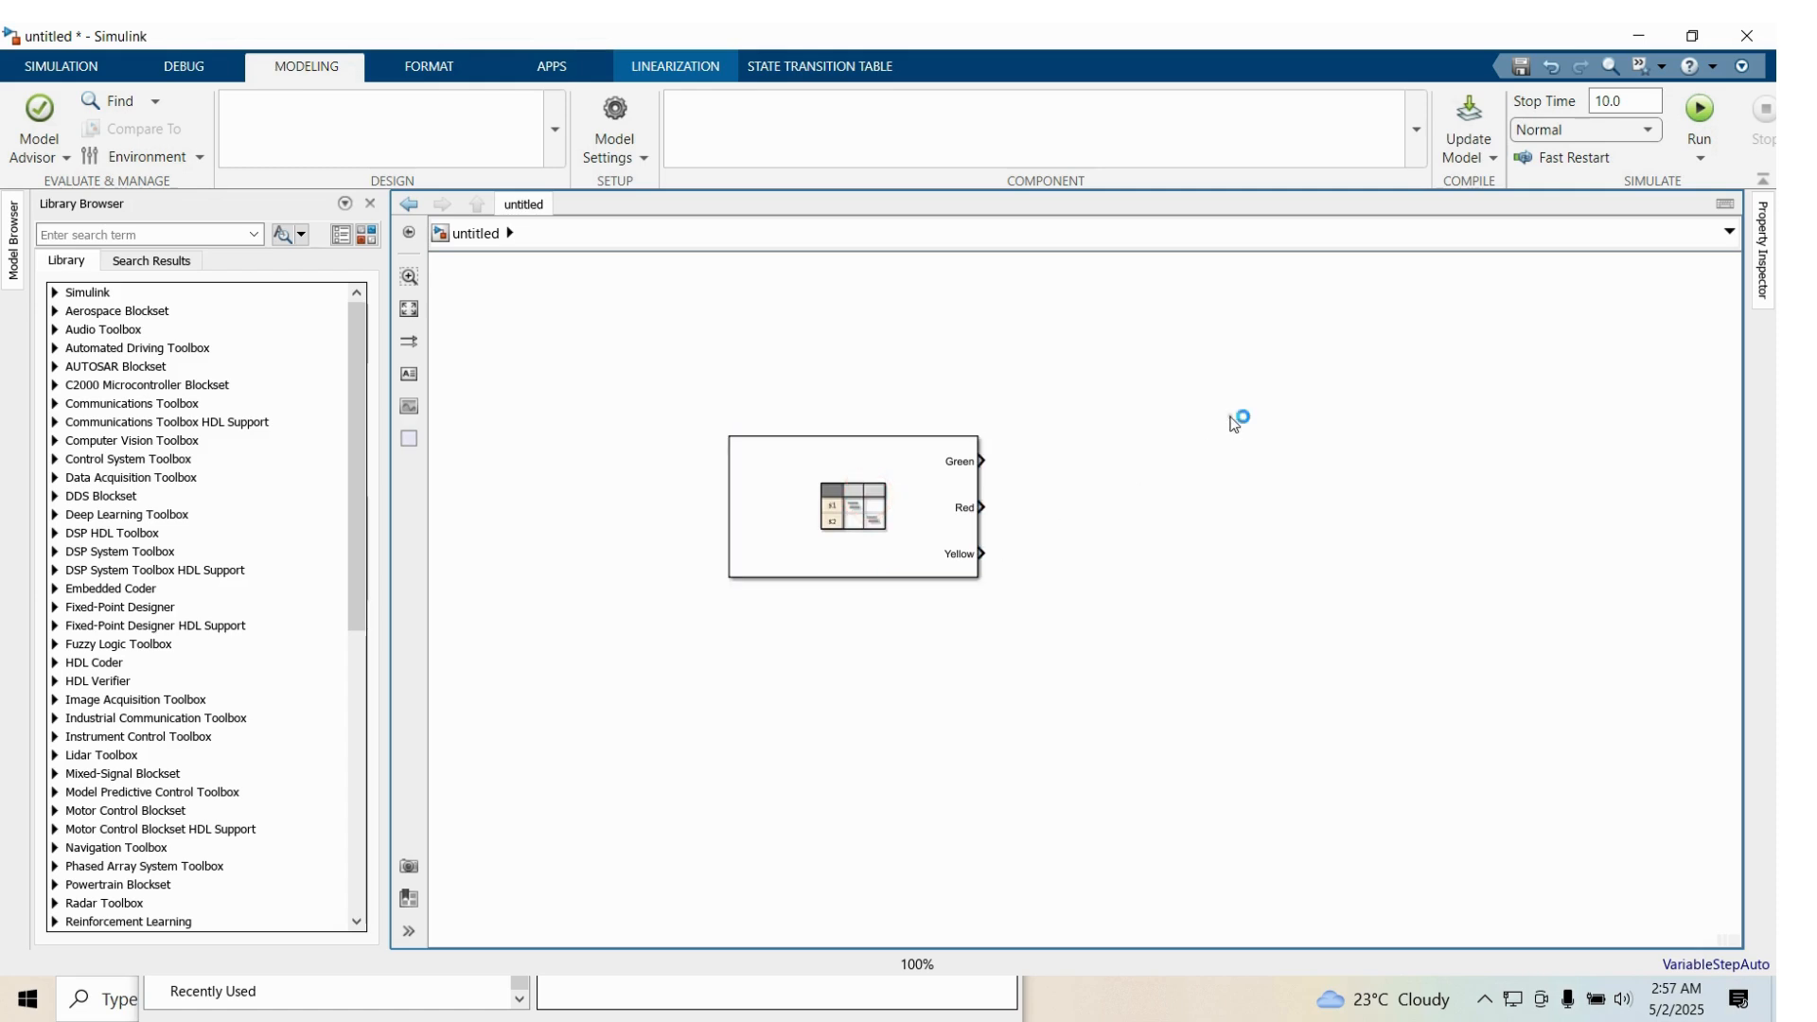
pyautogui.write('sd')
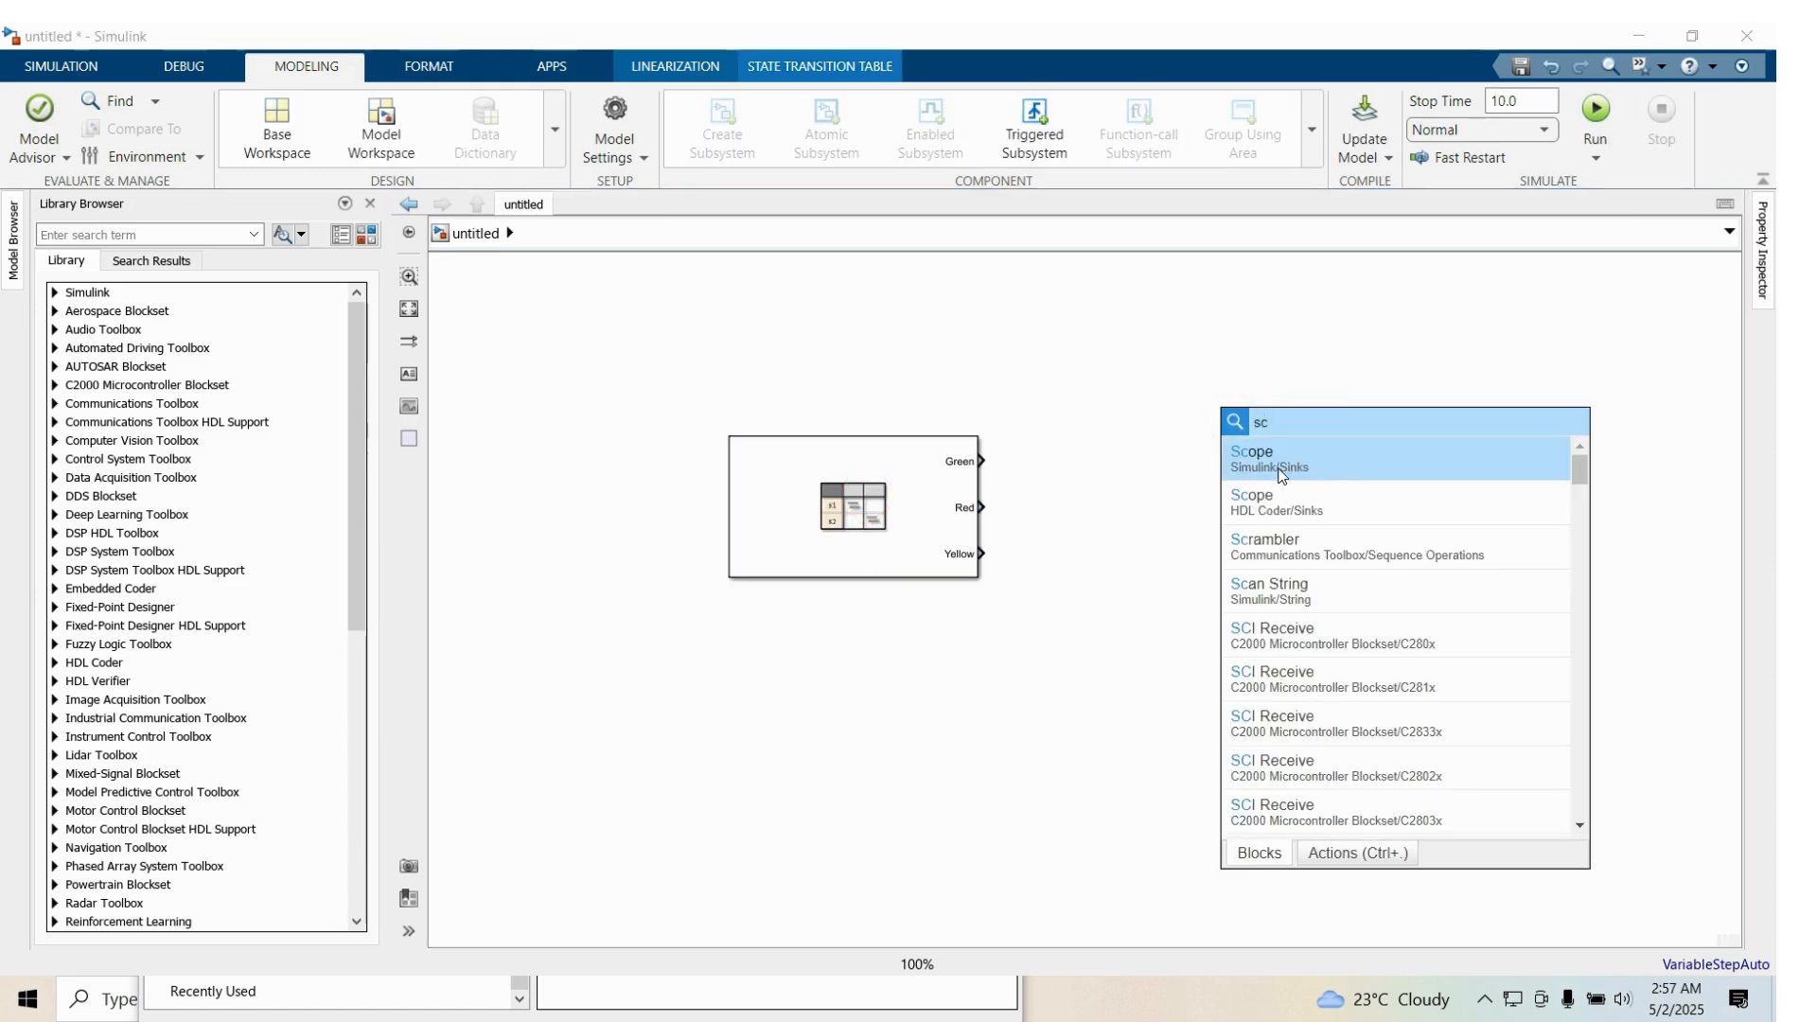
pyautogui.click(1280, 461)
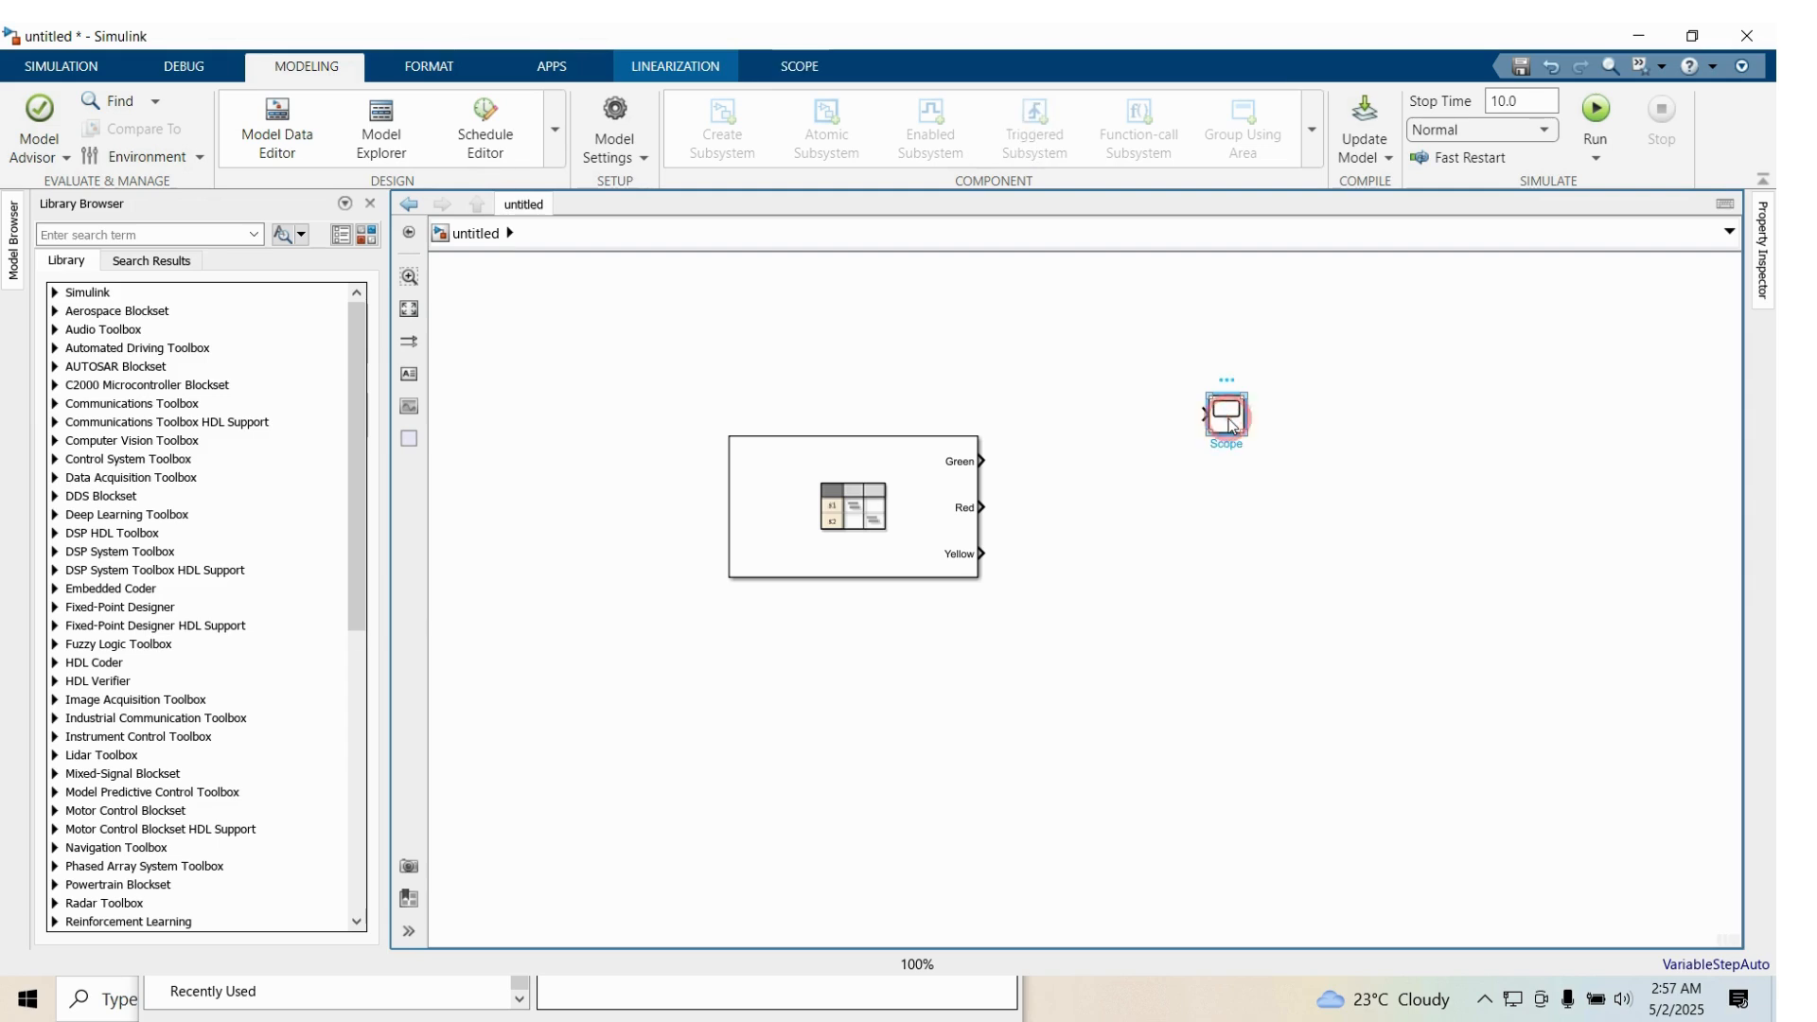
# Configure the Scope with 3 input ports and a layout of three stacked displays in one column
pyautogui.doubleClick(1229, 424)
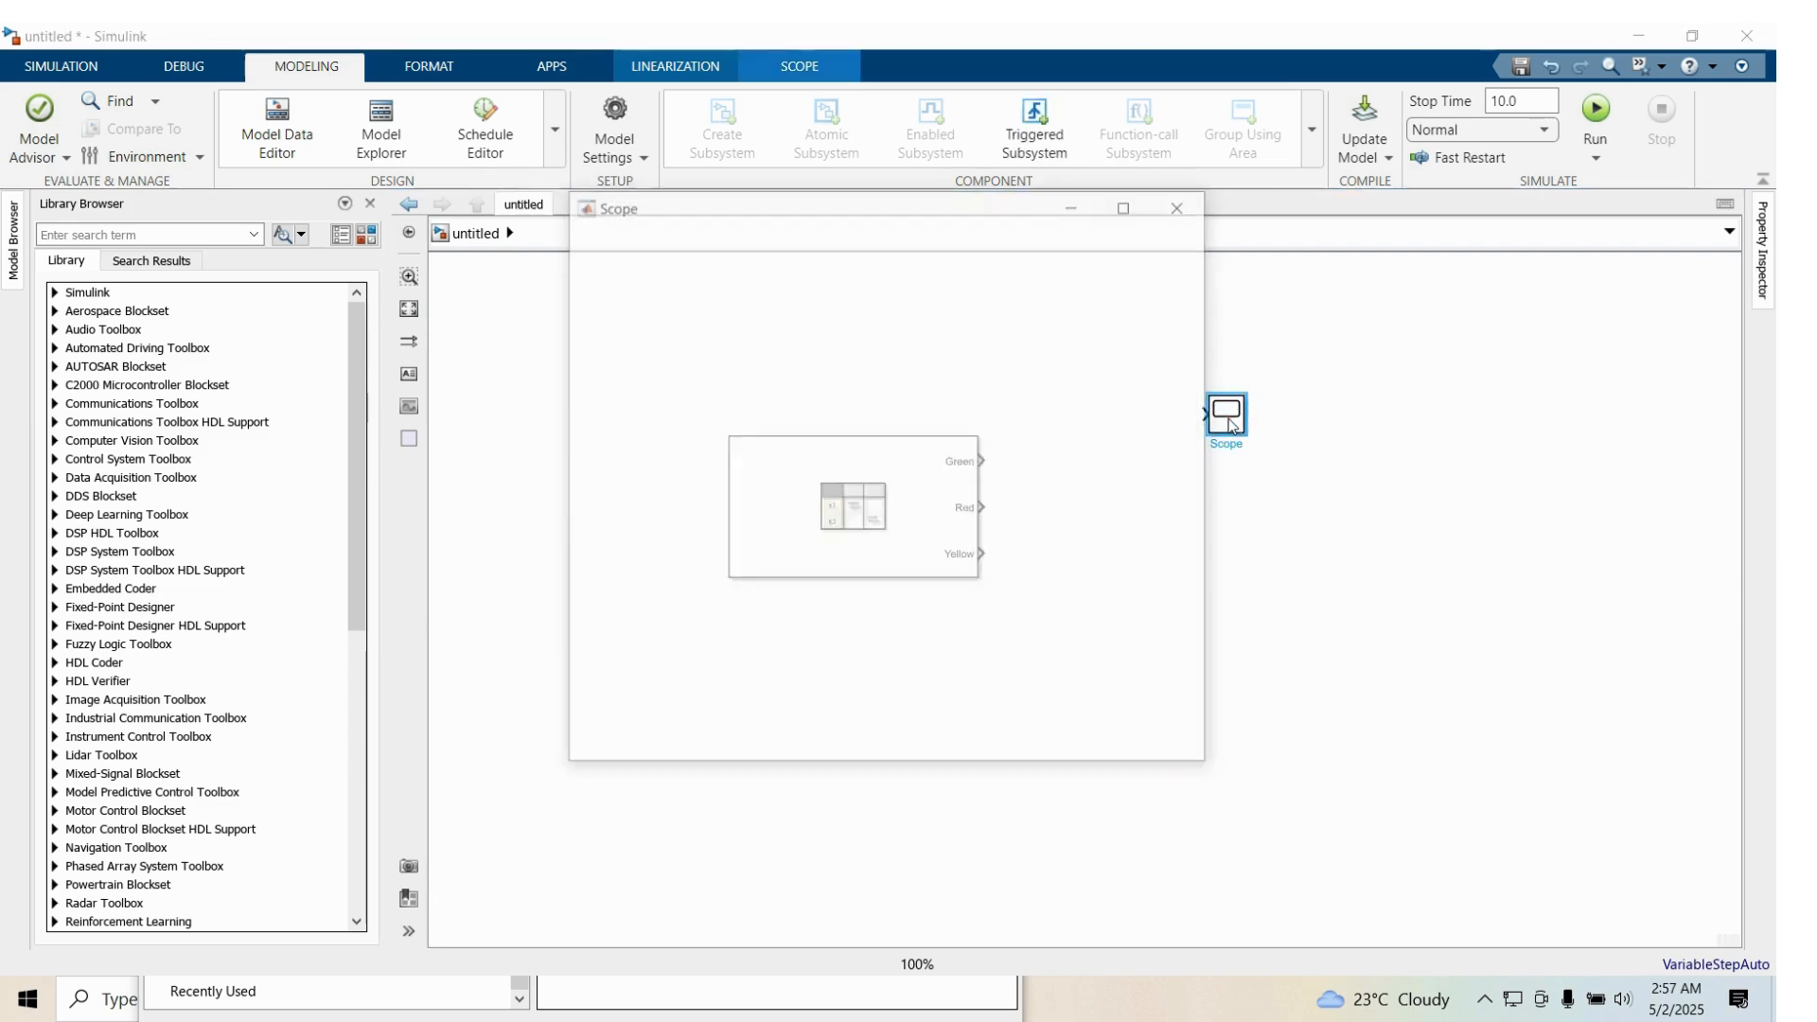
pyautogui.click(583, 268)
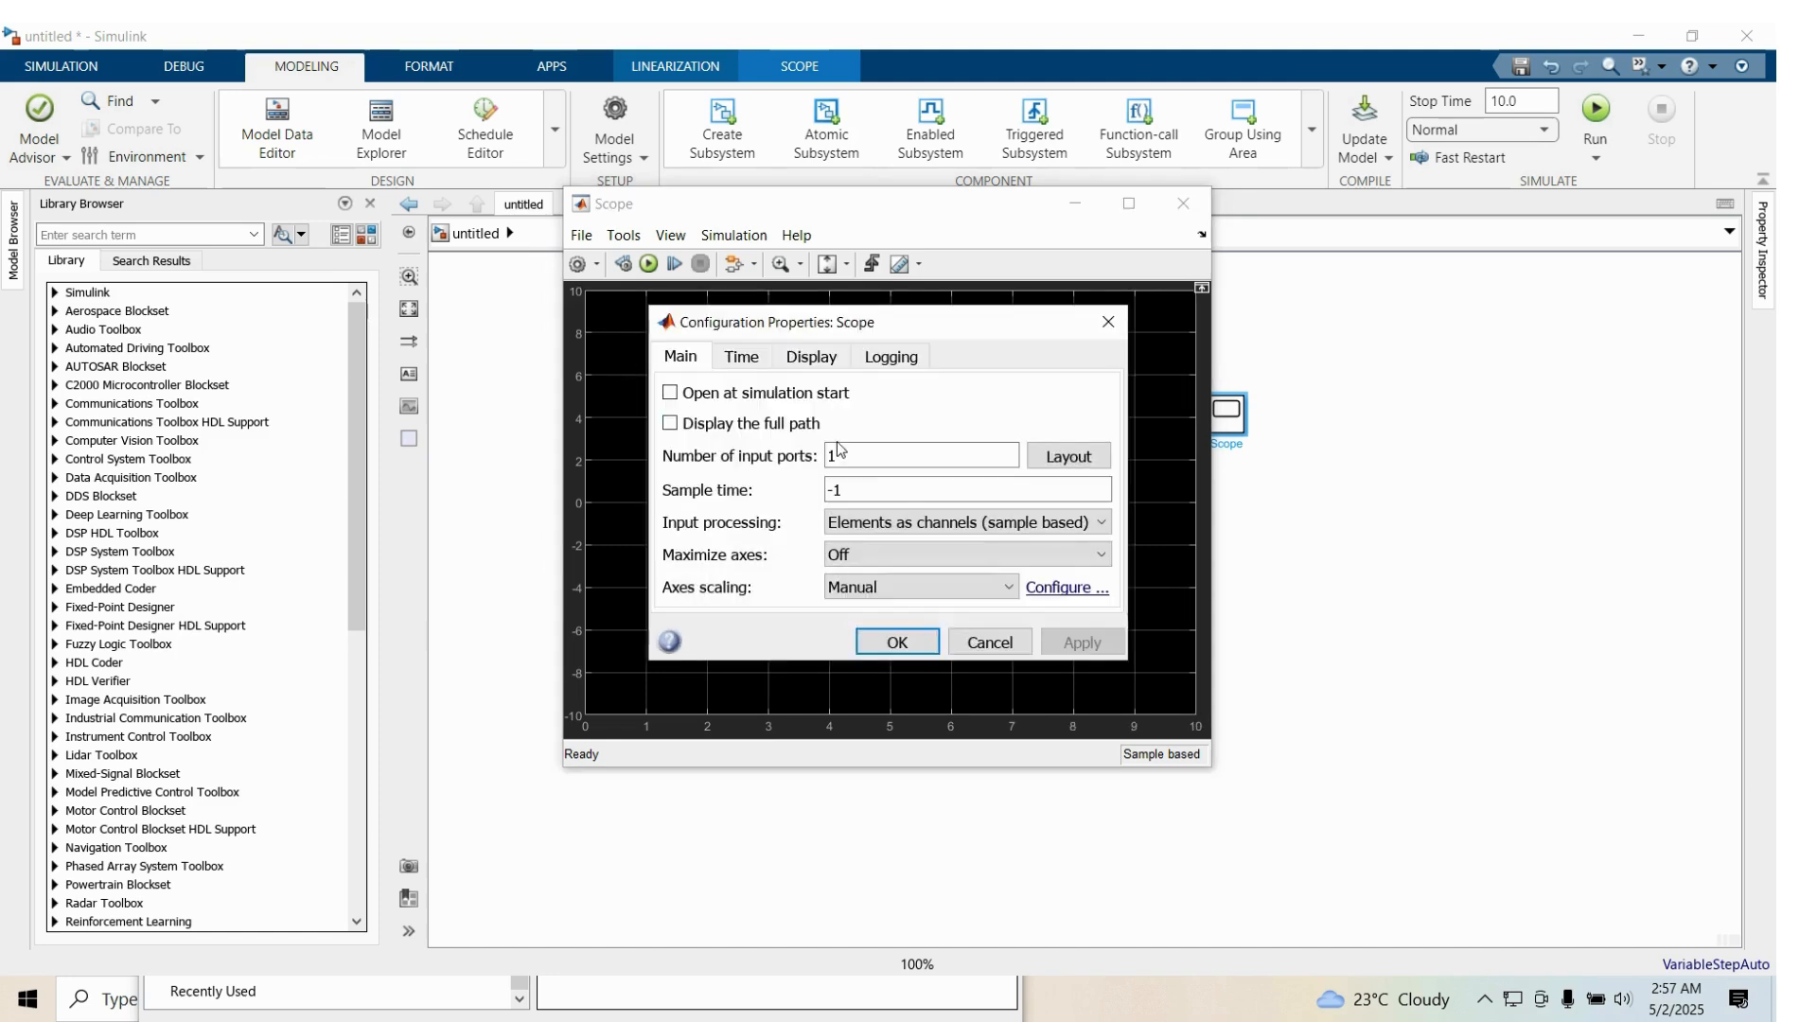
pyautogui.click(870, 452)
pyautogui.write('3')
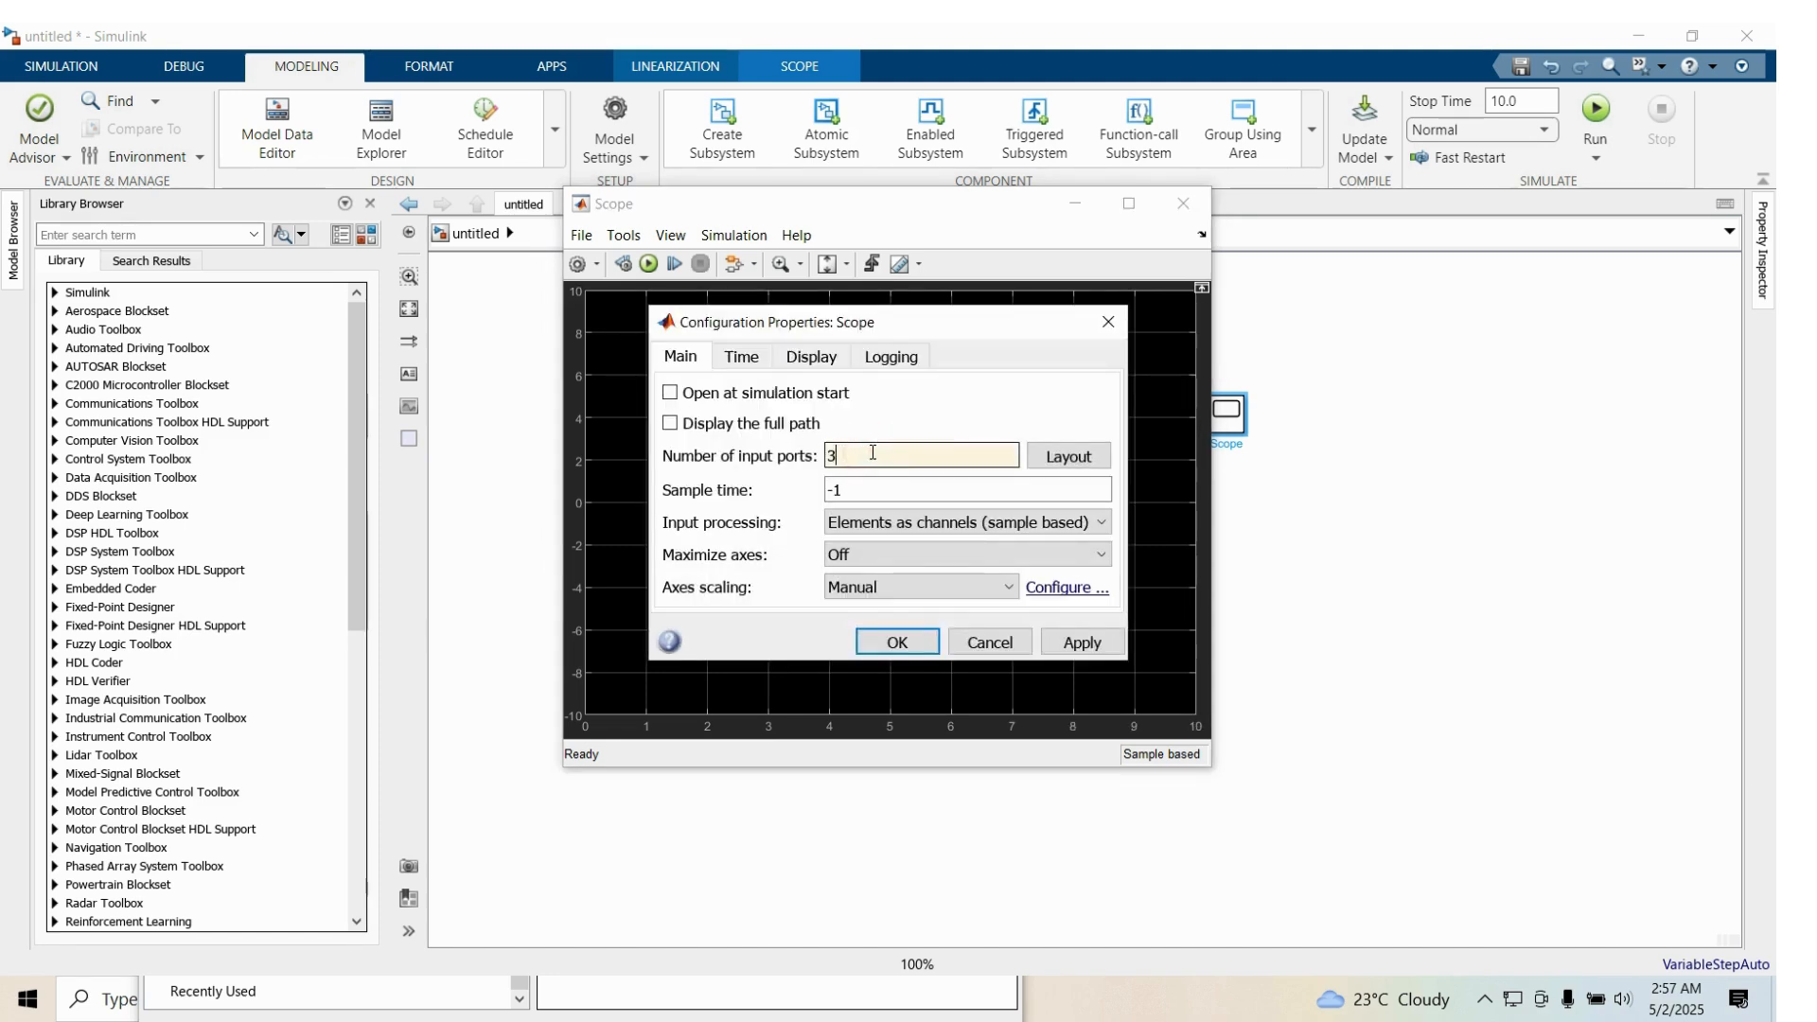
pyautogui.click(1064, 459)
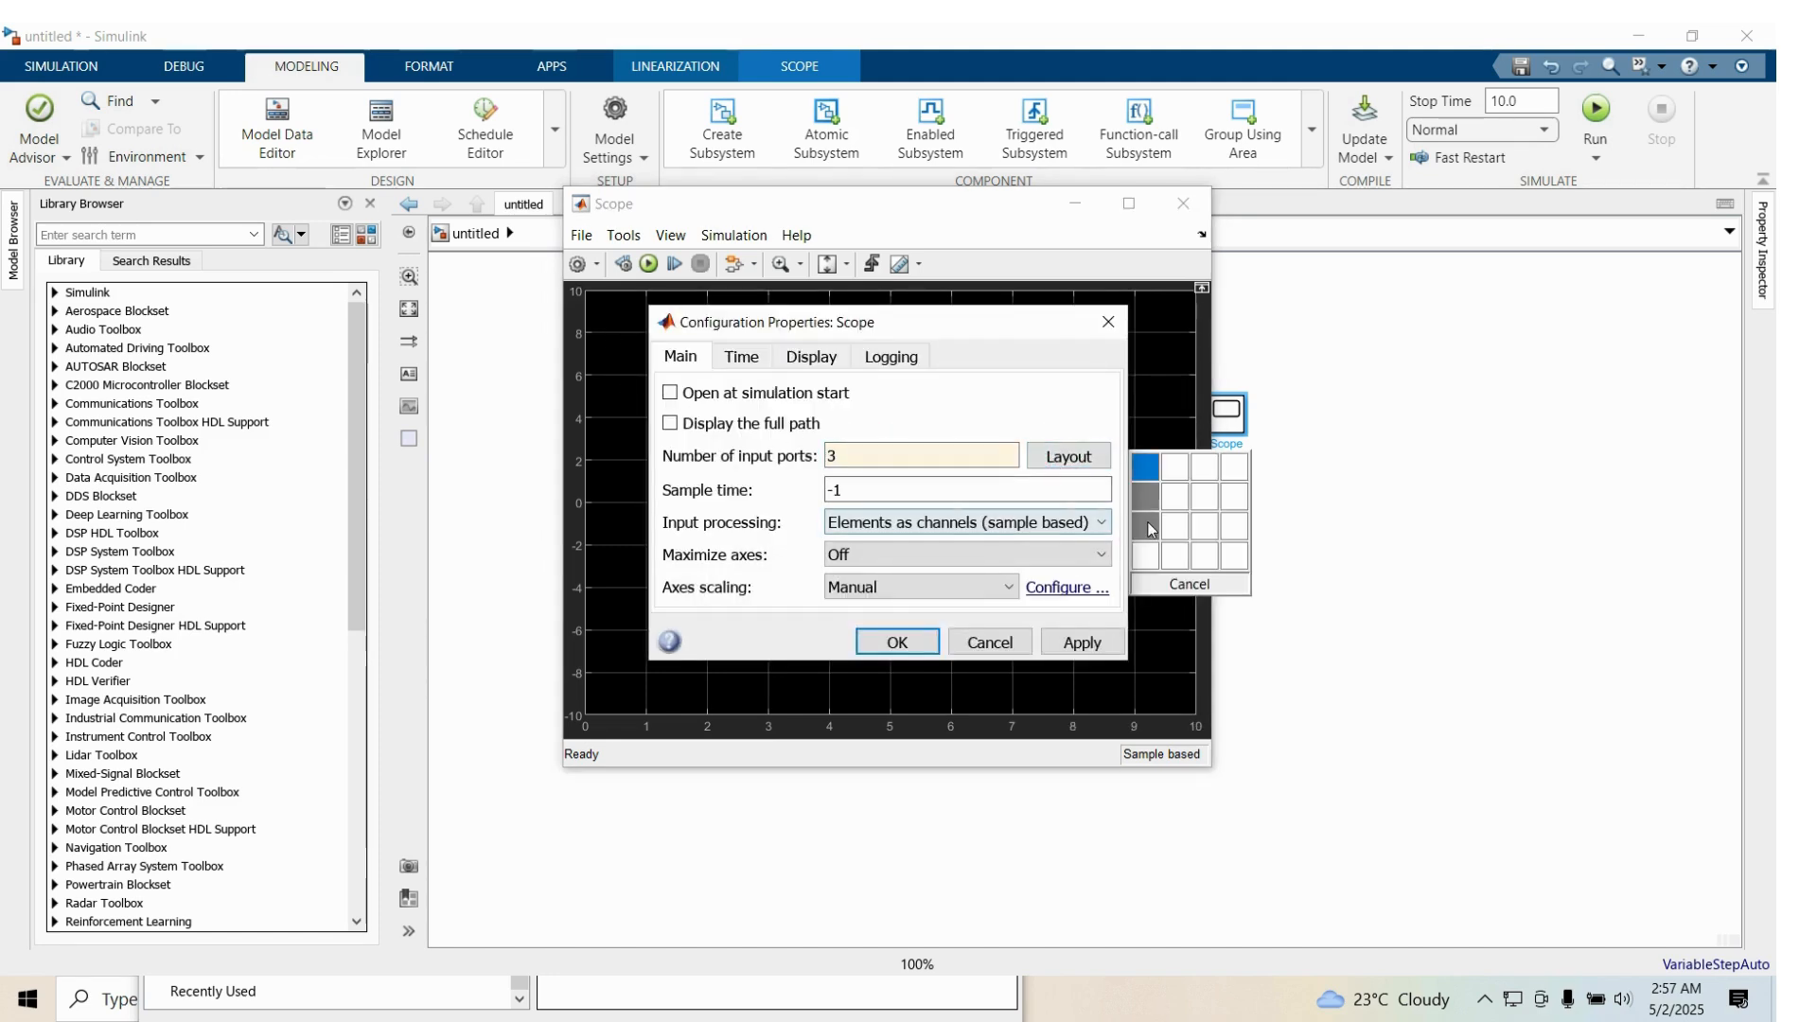
pyautogui.click(1157, 526)
pyautogui.click(899, 642)
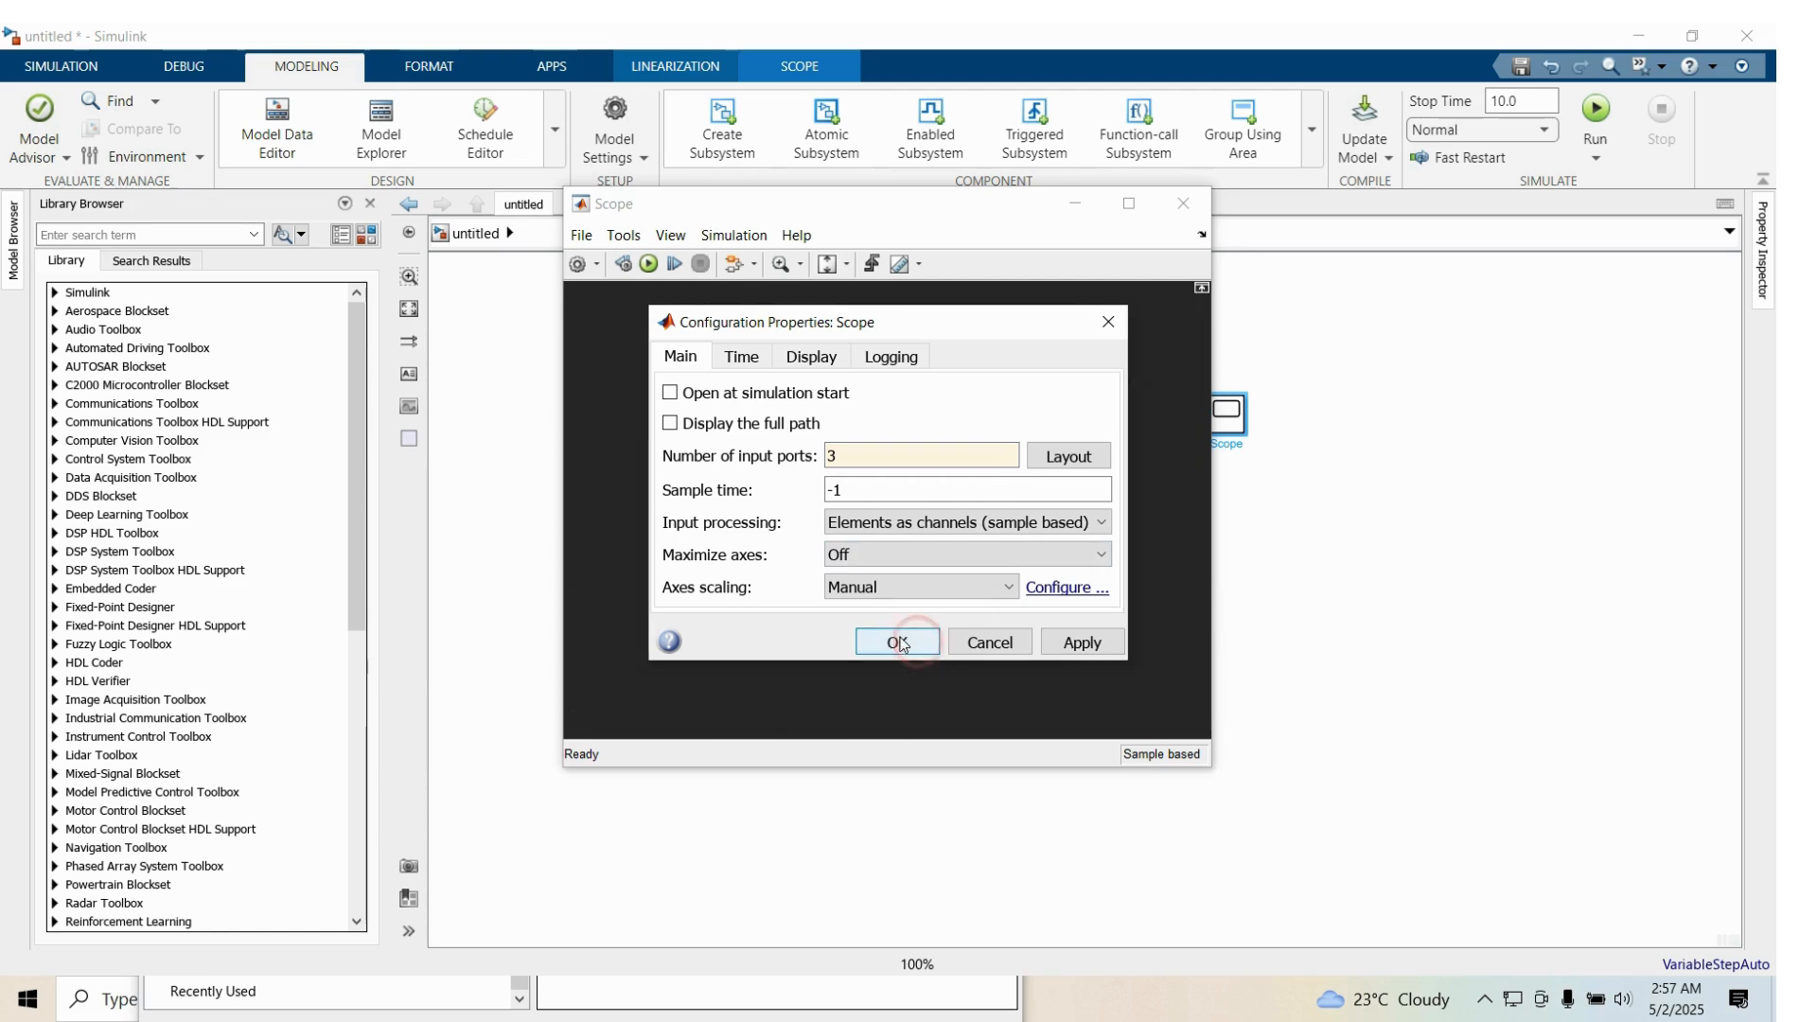
pyautogui.click(1185, 206)
# Enlarge the Scope block and position it level with the State Transition Table's outputs
pyautogui.moveTo(1247, 441); pyautogui.dragTo(1313, 602)
pyautogui.moveTo(1284, 519); pyautogui.dragTo(1293, 541)
# Connect the Green output to the Scope's first input and label the signal line Green
pyautogui.doubleClick(1119, 461)
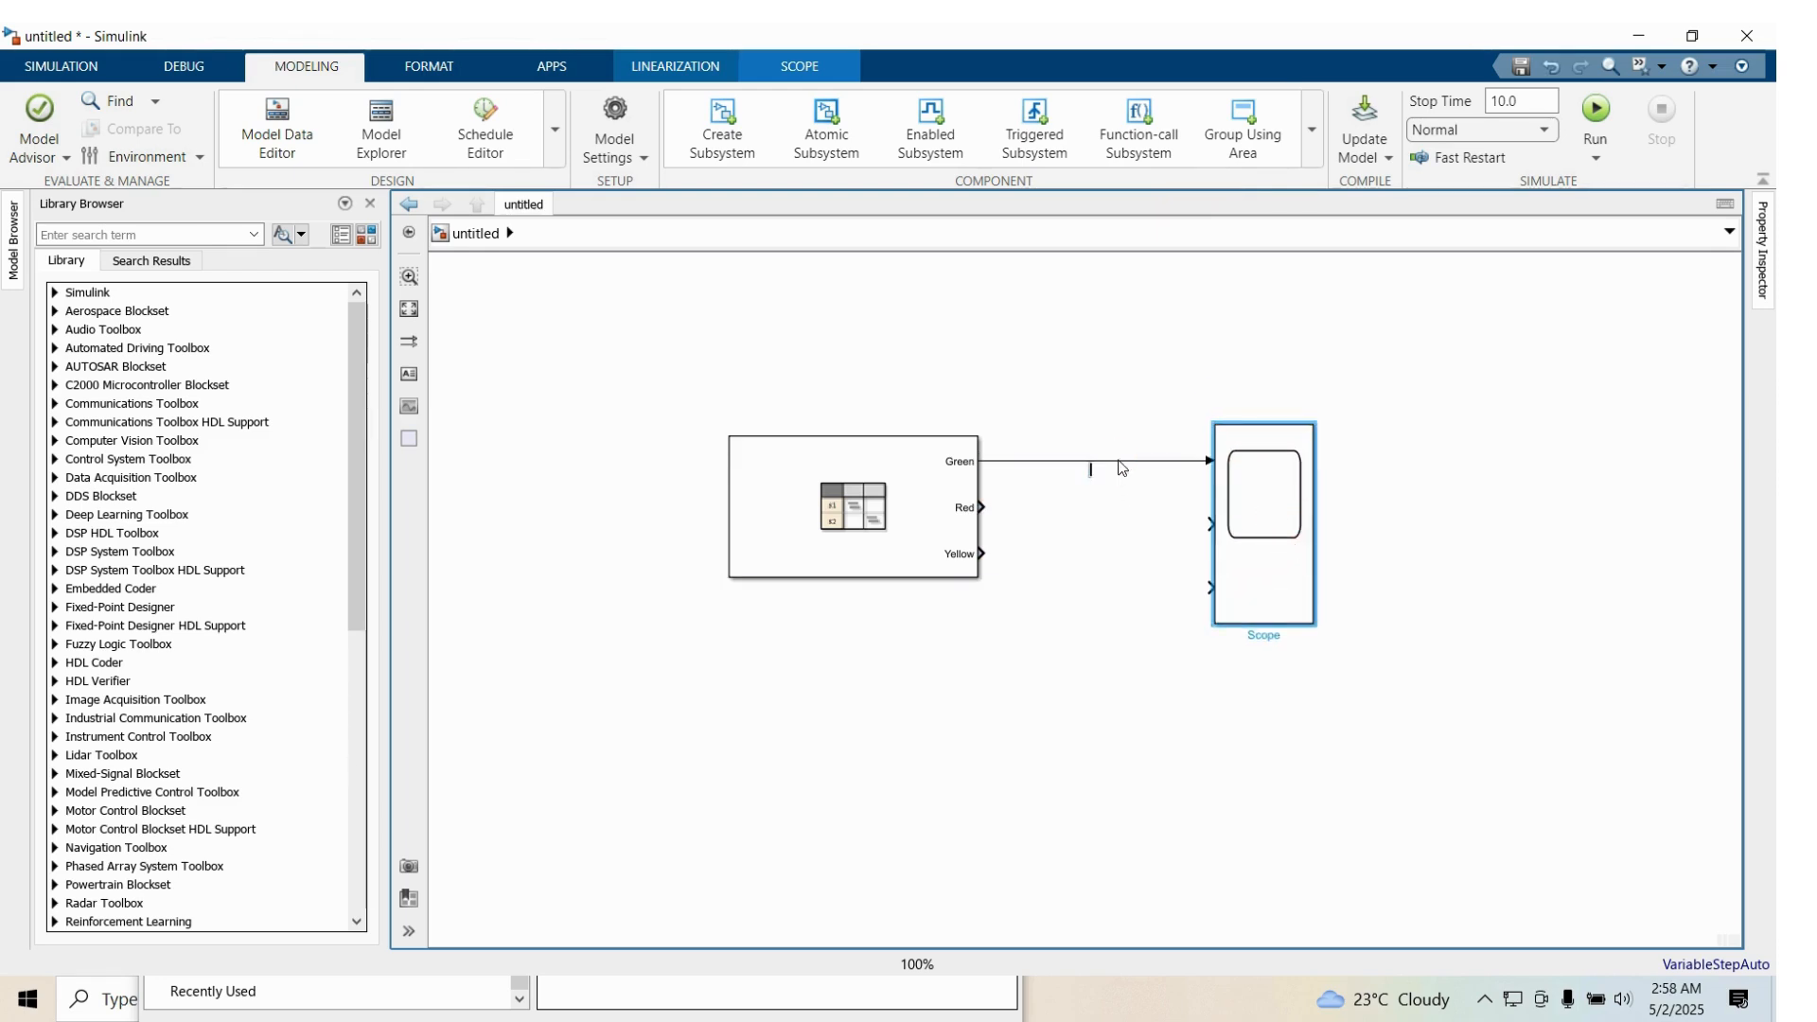
pyautogui.write('F')
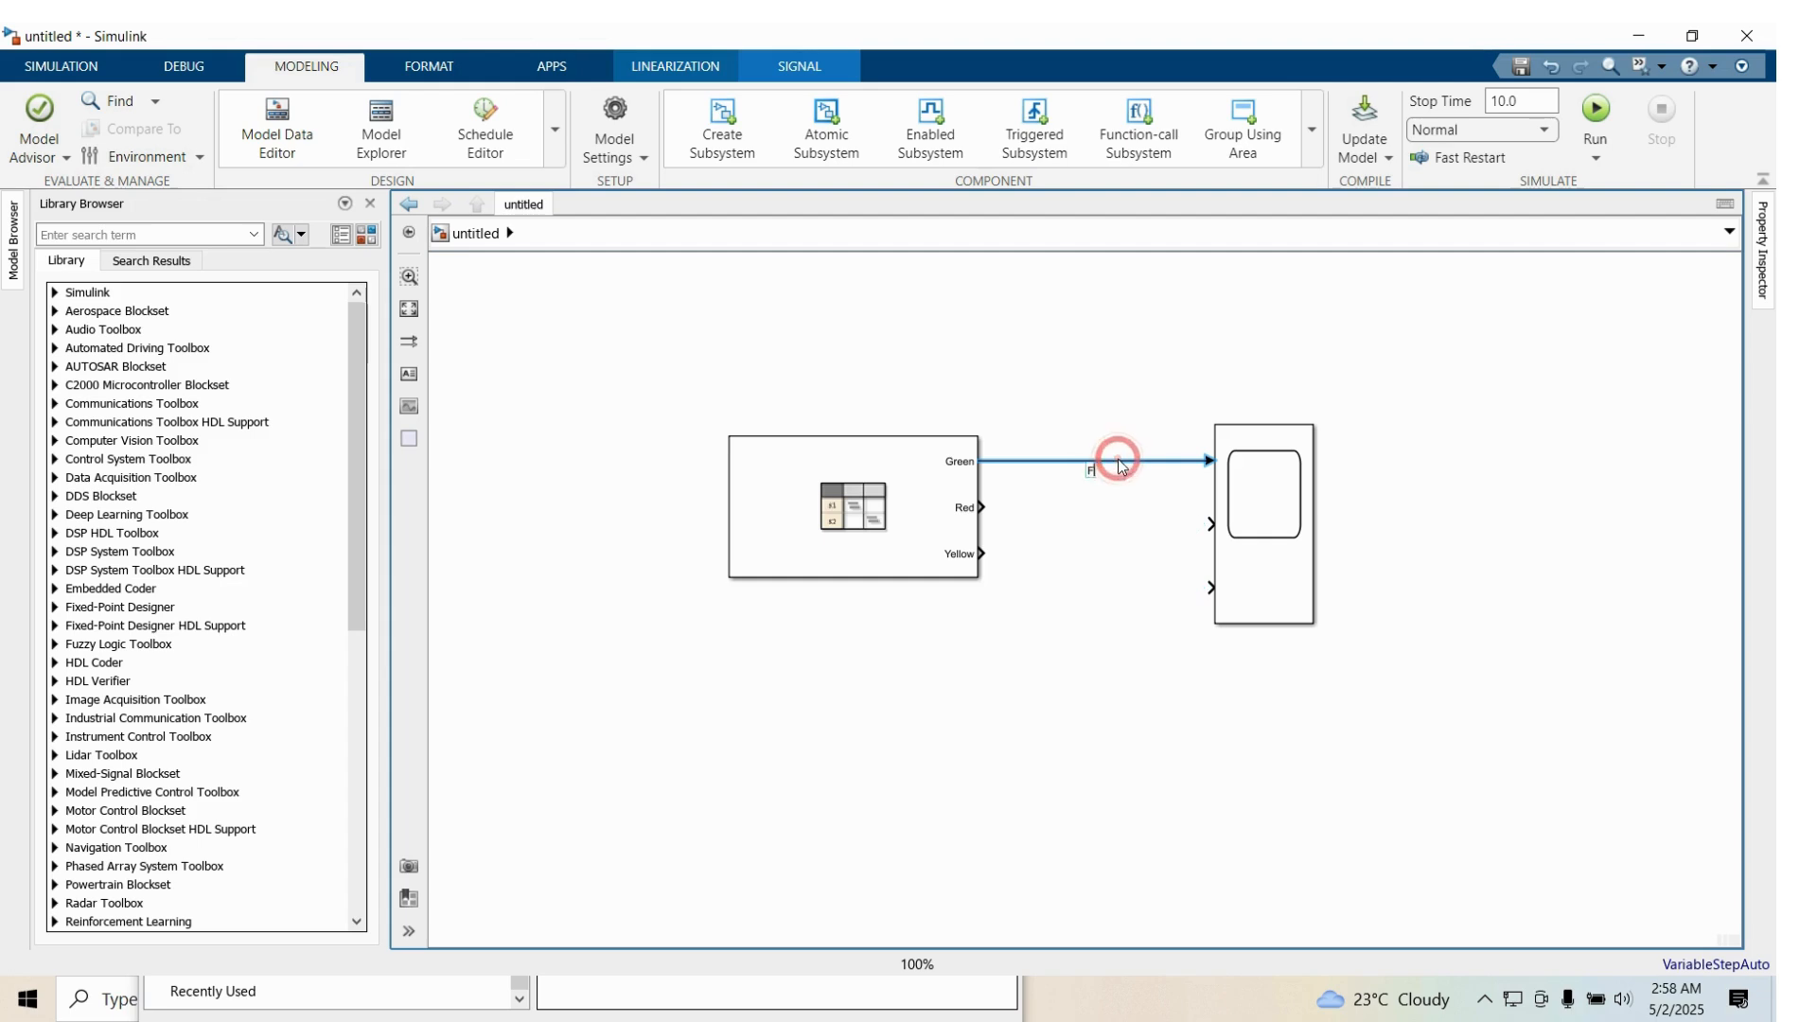
pyautogui.press('BackSpace')
pyautogui.write('Gre')
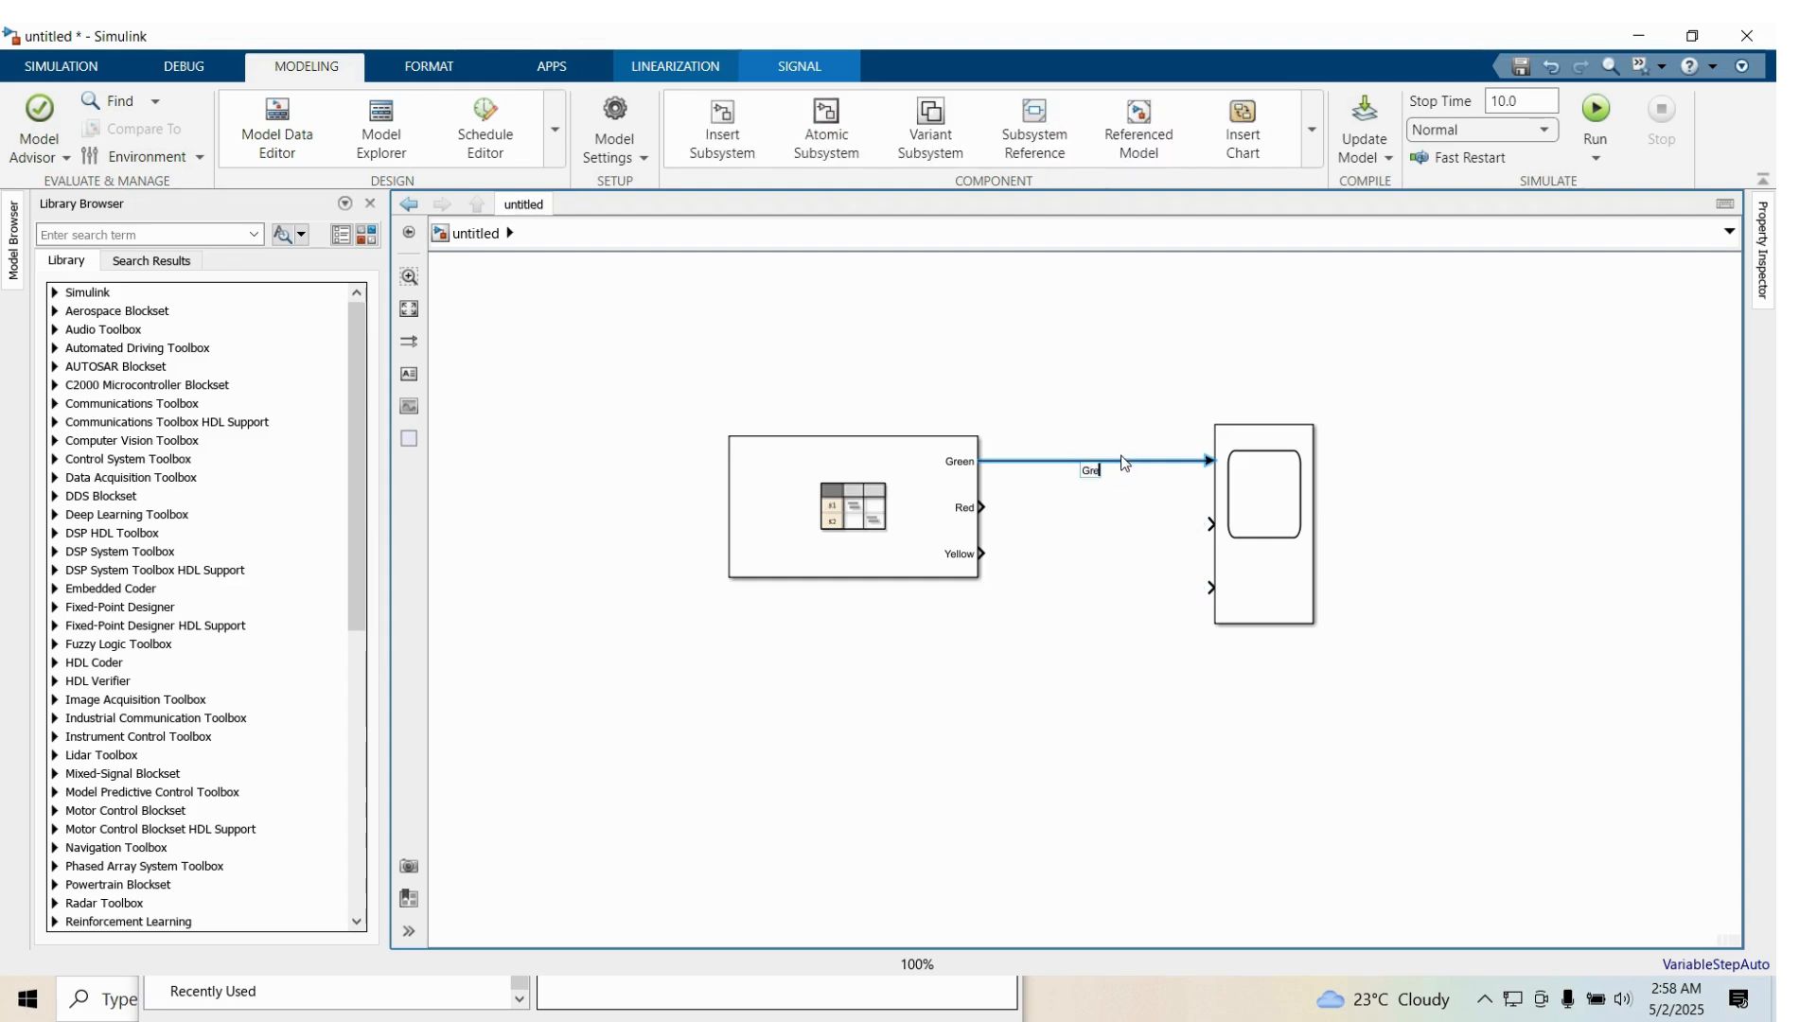
pyautogui.write('en')
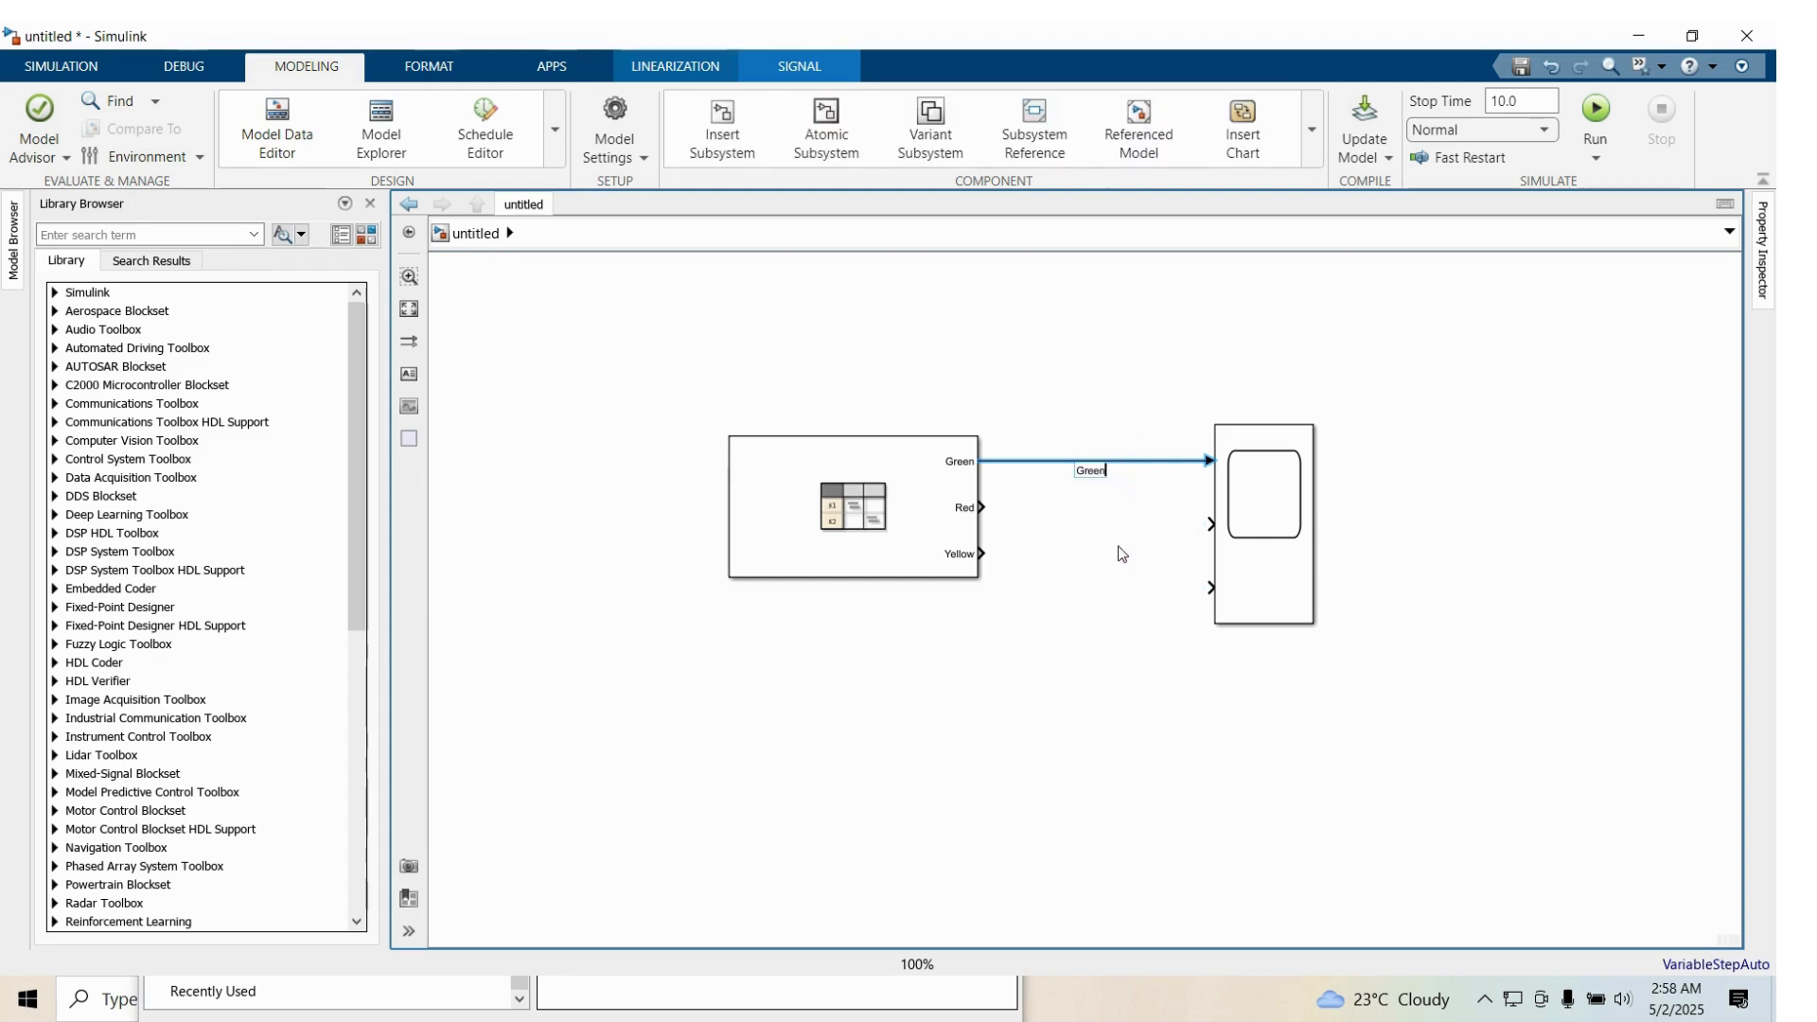
pyautogui.click(1107, 576)
# Connect the Yellow output to the Scope's second input and label the signal line Yellow
pyautogui.moveTo(984, 554); pyautogui.dragTo(1209, 531)
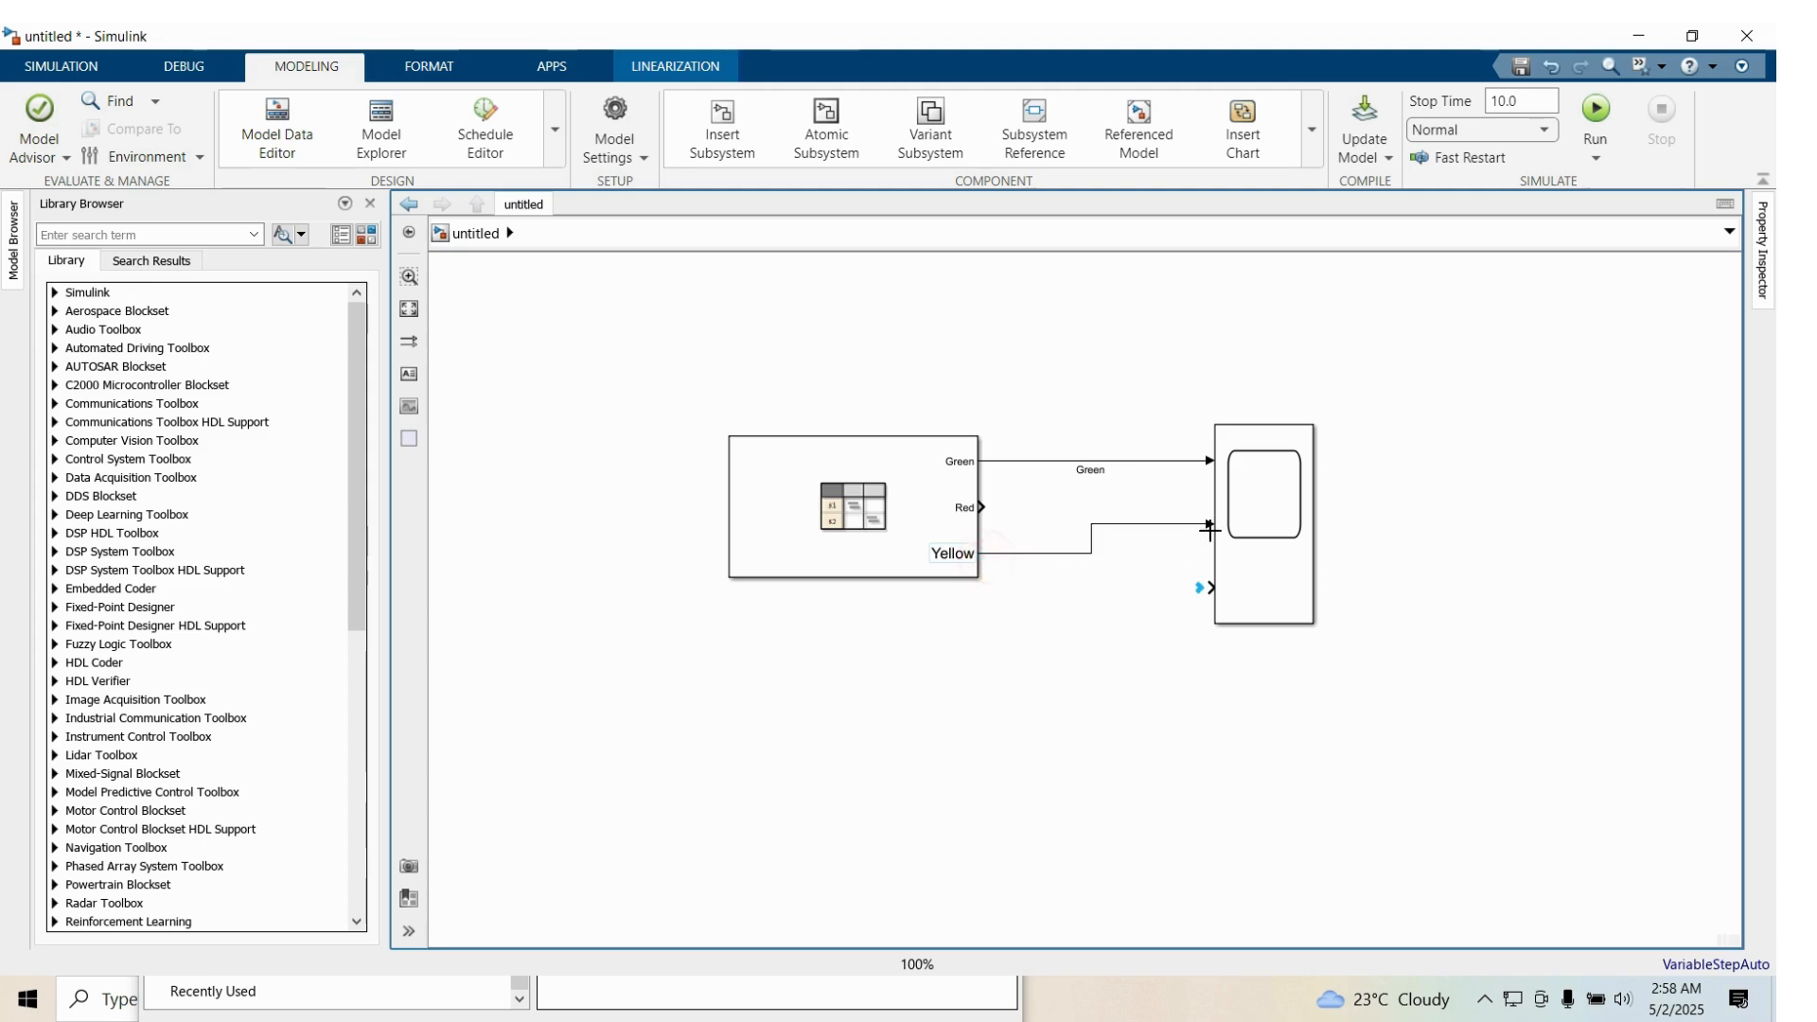
pyautogui.click(1092, 553)
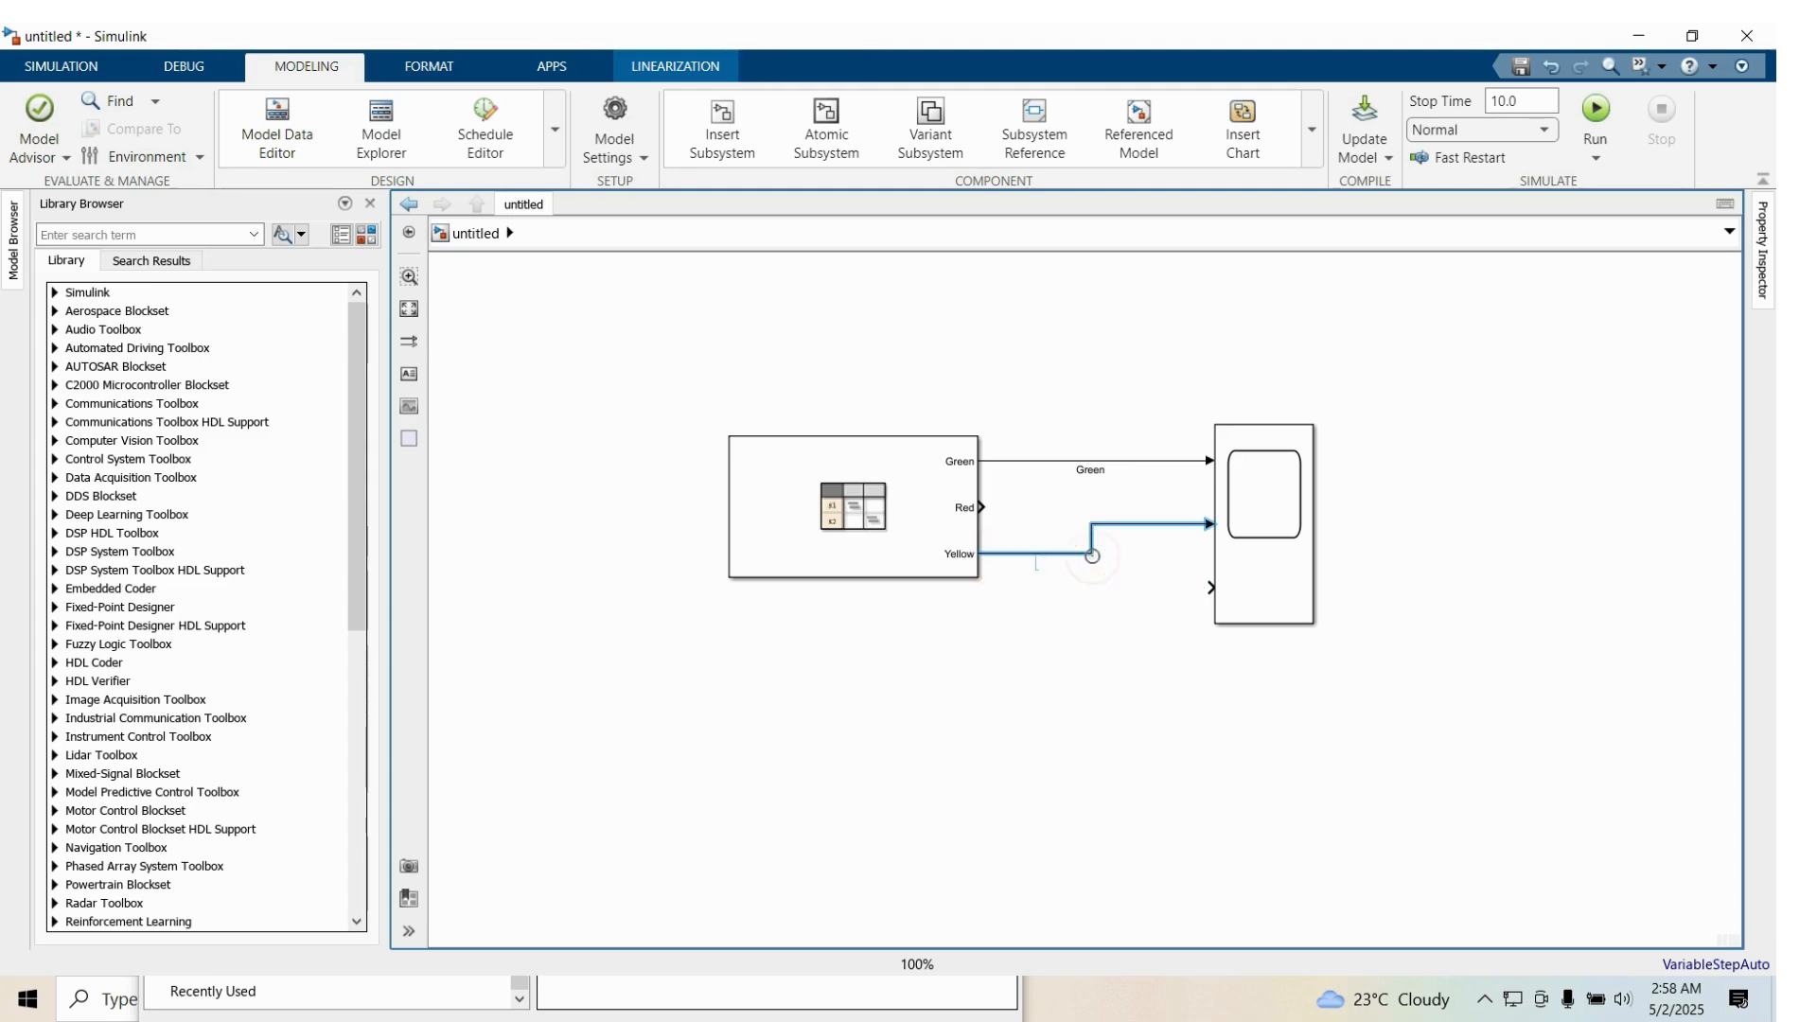
pyautogui.write('Yellow')
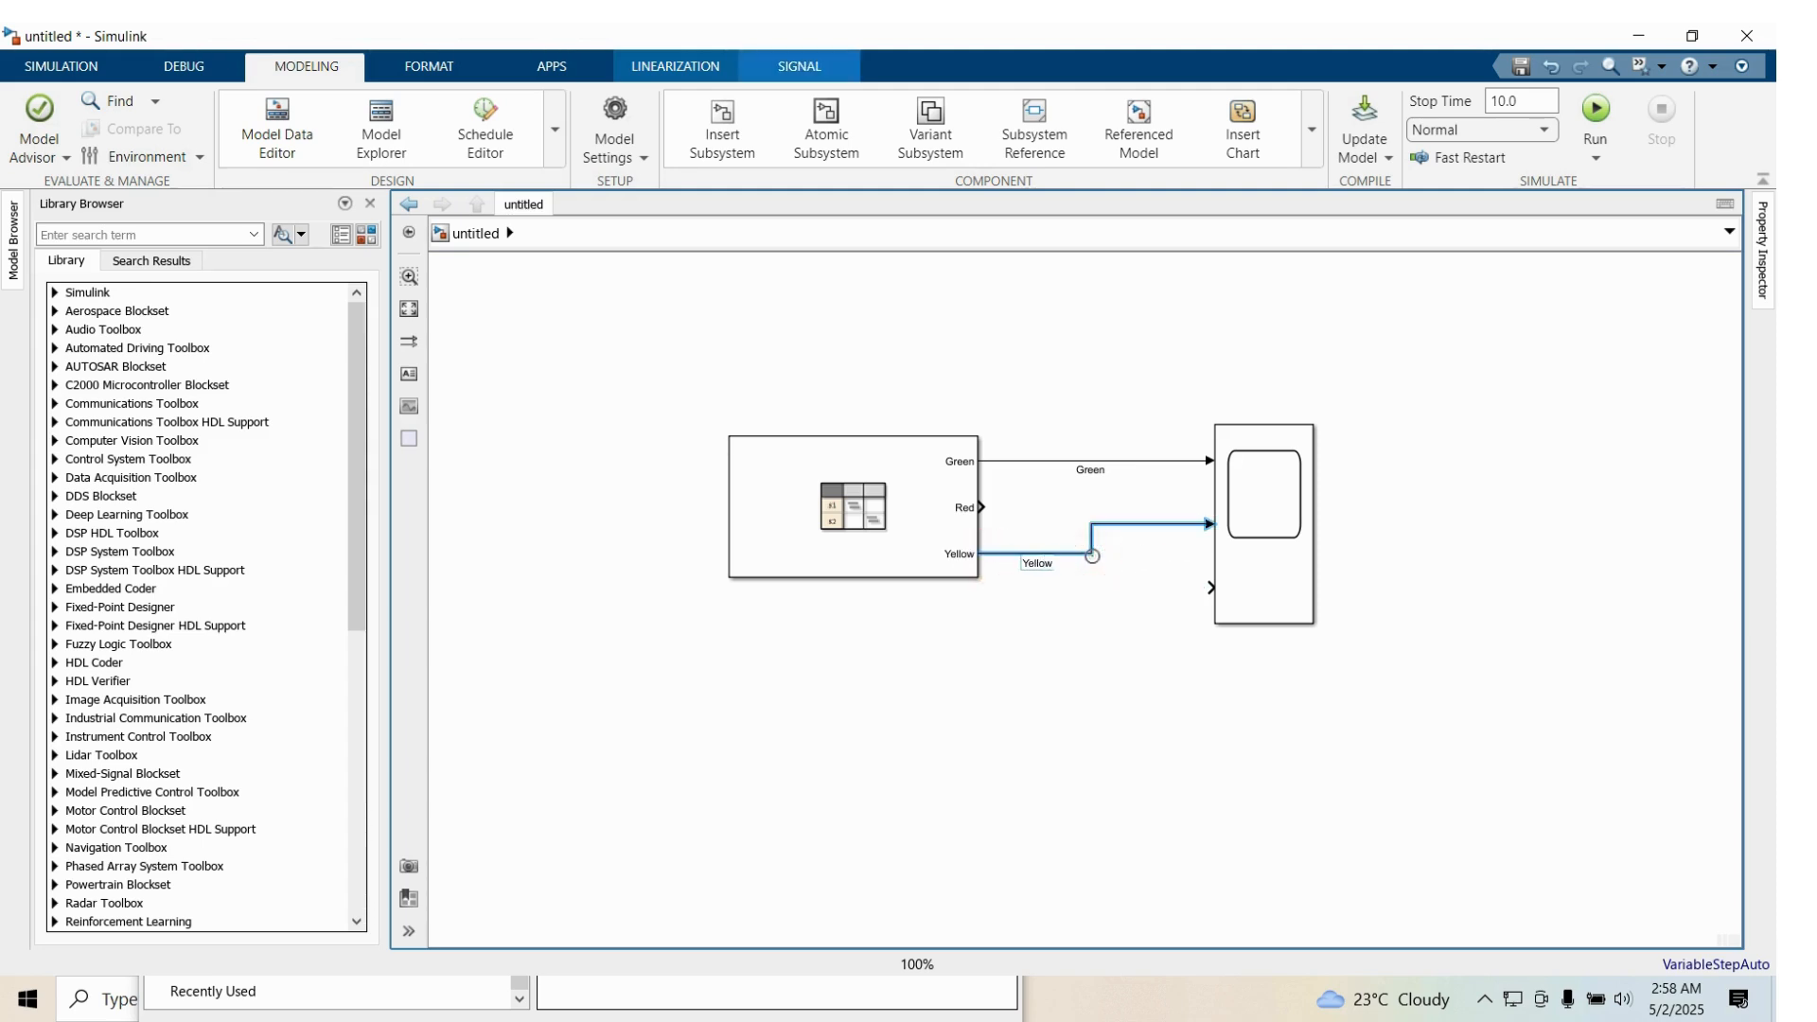
# Connect the Red output to the Scope's third input and label the signal line Red
pyautogui.moveTo(982, 506); pyautogui.dragTo(1169, 596)
pyautogui.write('R')
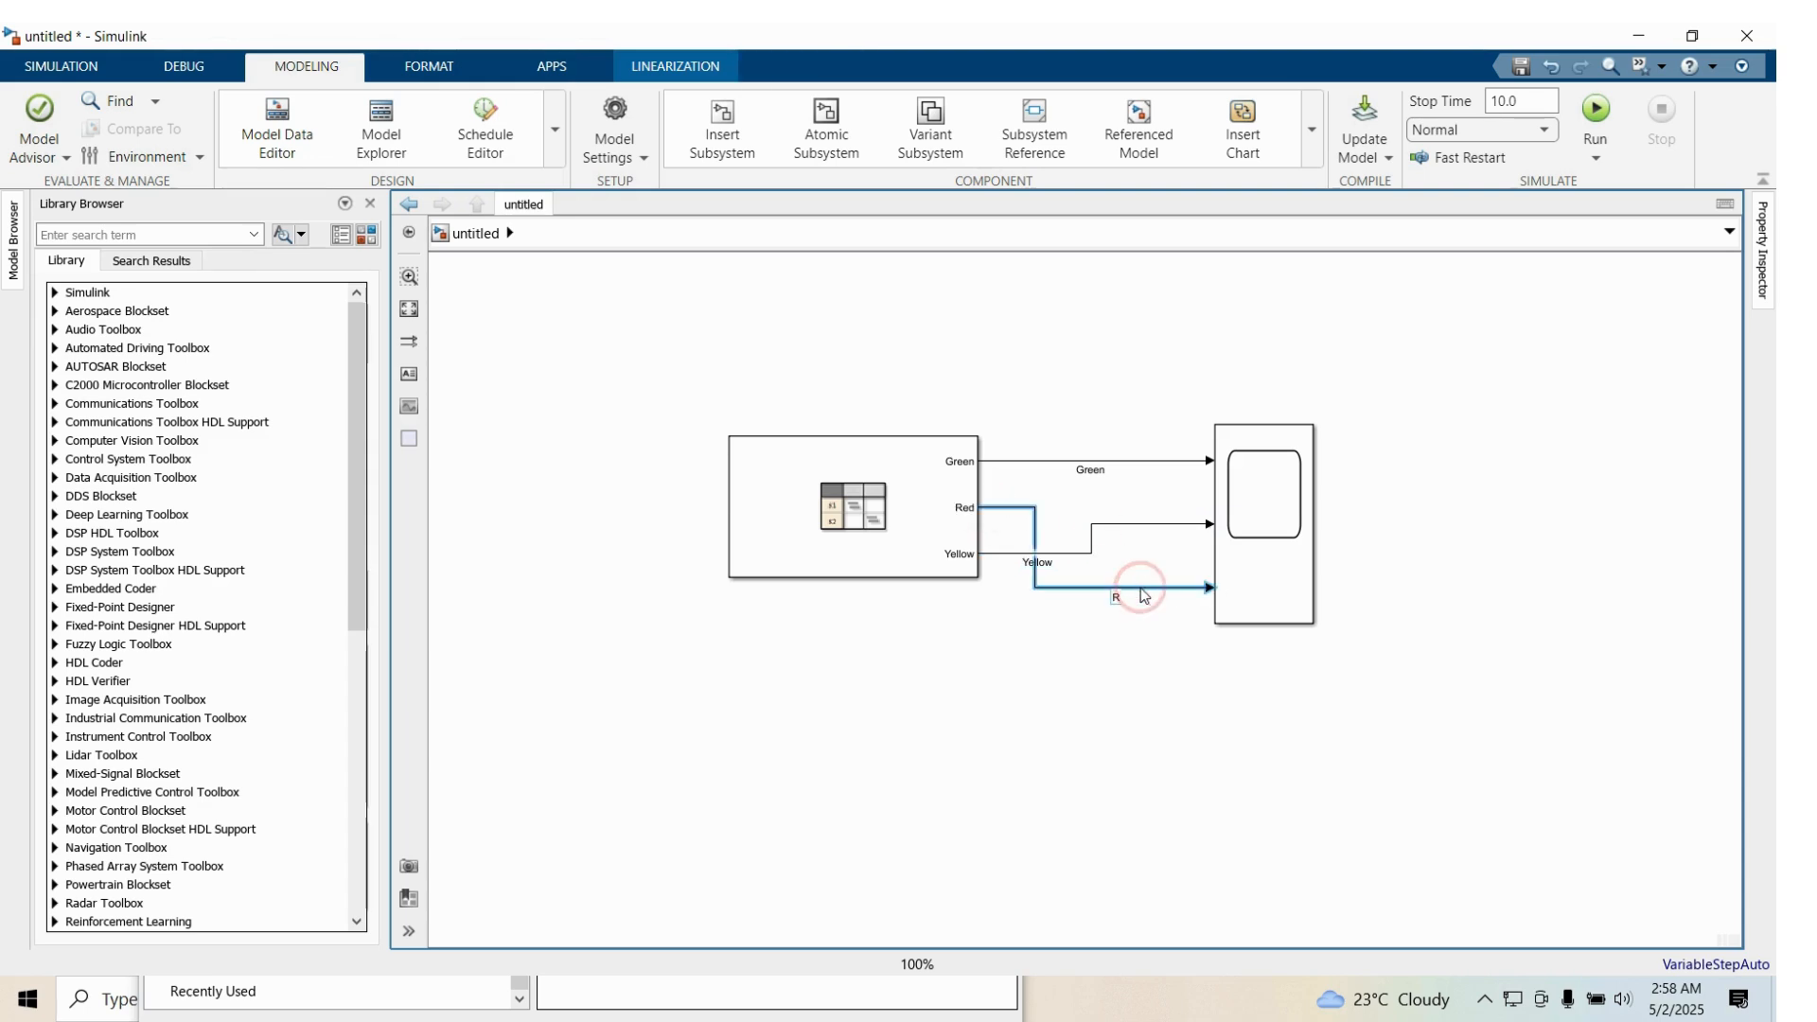
pyautogui.write('ed')
pyautogui.click(1133, 687)
# In the Scope's style settings, give display 1's Channel 1 line a width of 2.0 and a green color
pyautogui.click(1259, 514)
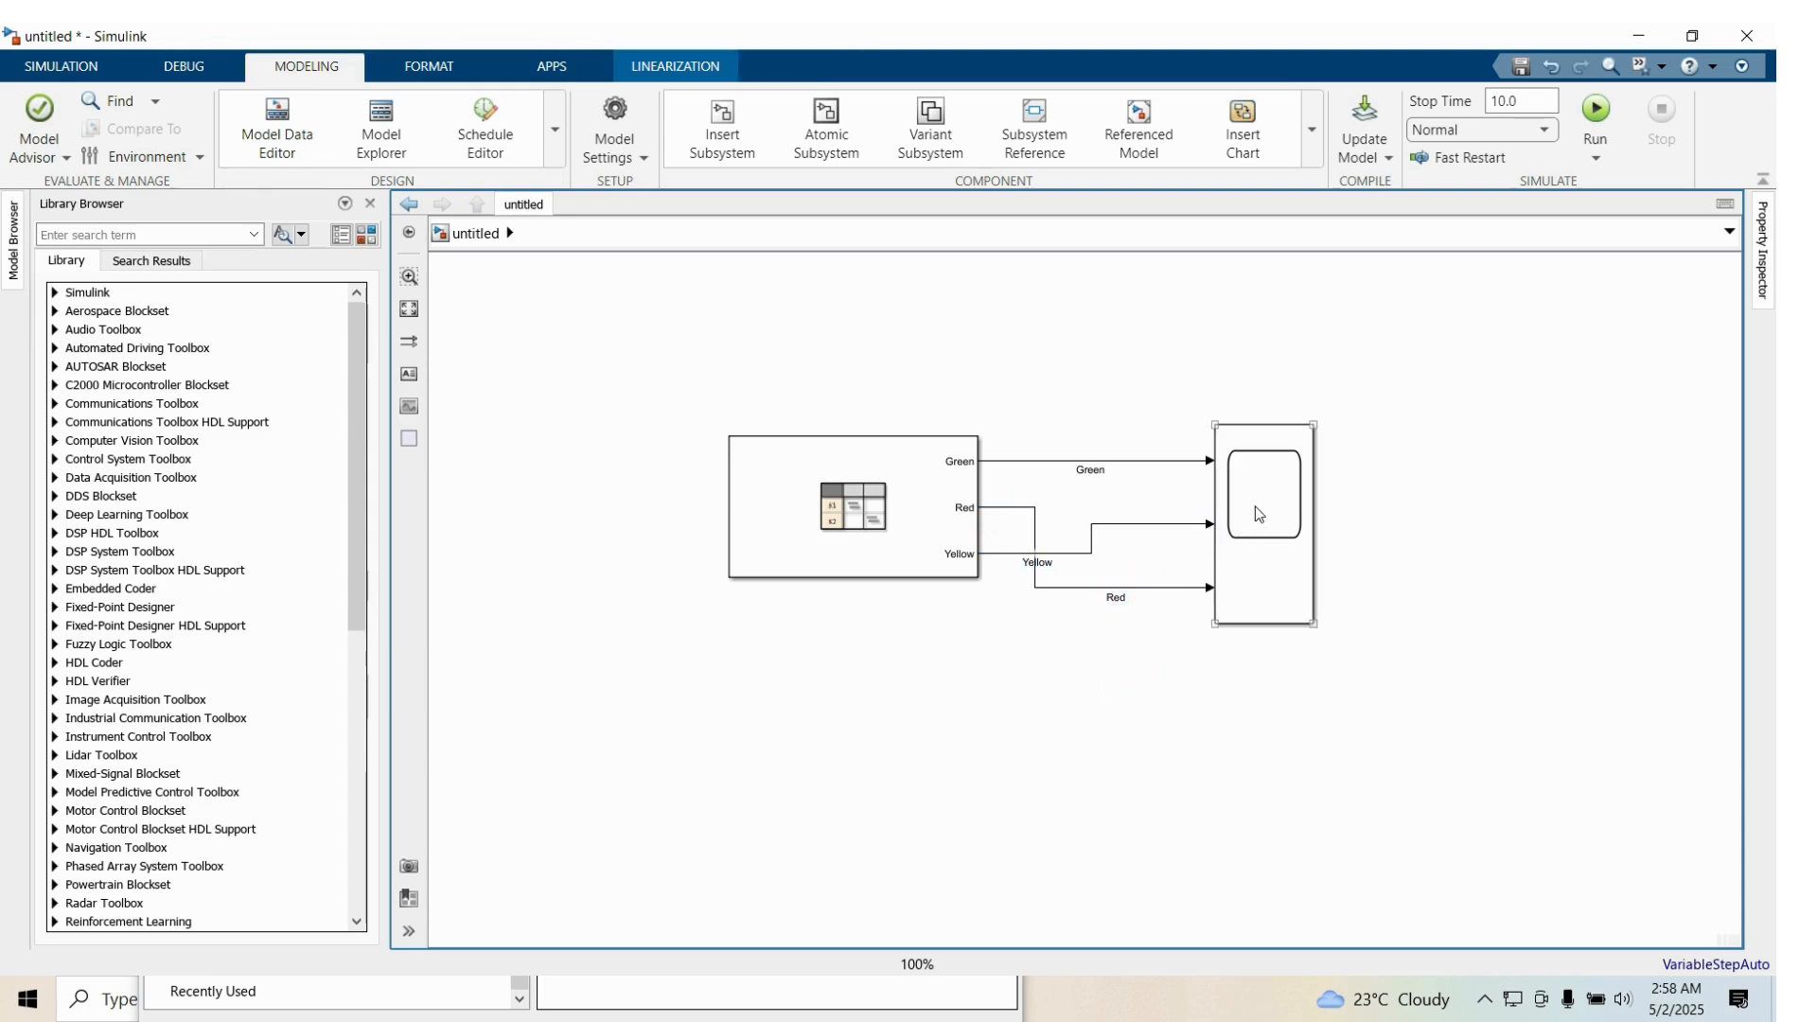
pyautogui.doubleClick(1258, 514)
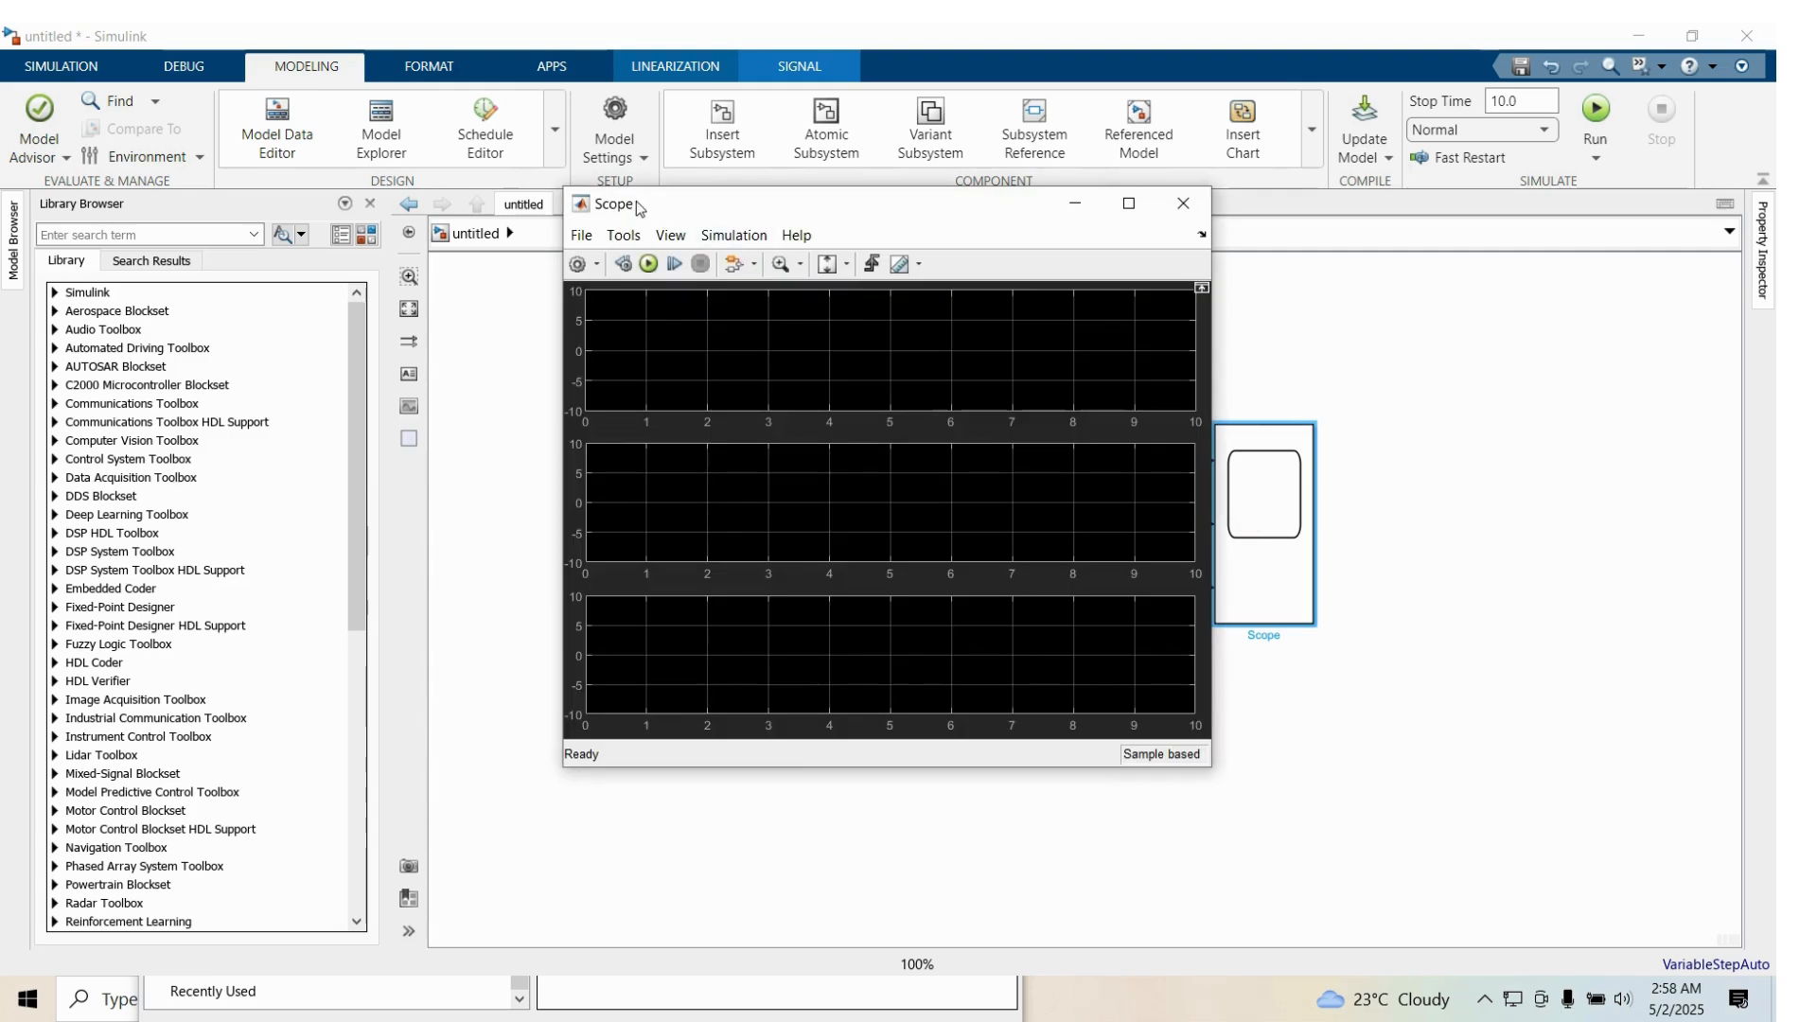
pyautogui.click(671, 238)
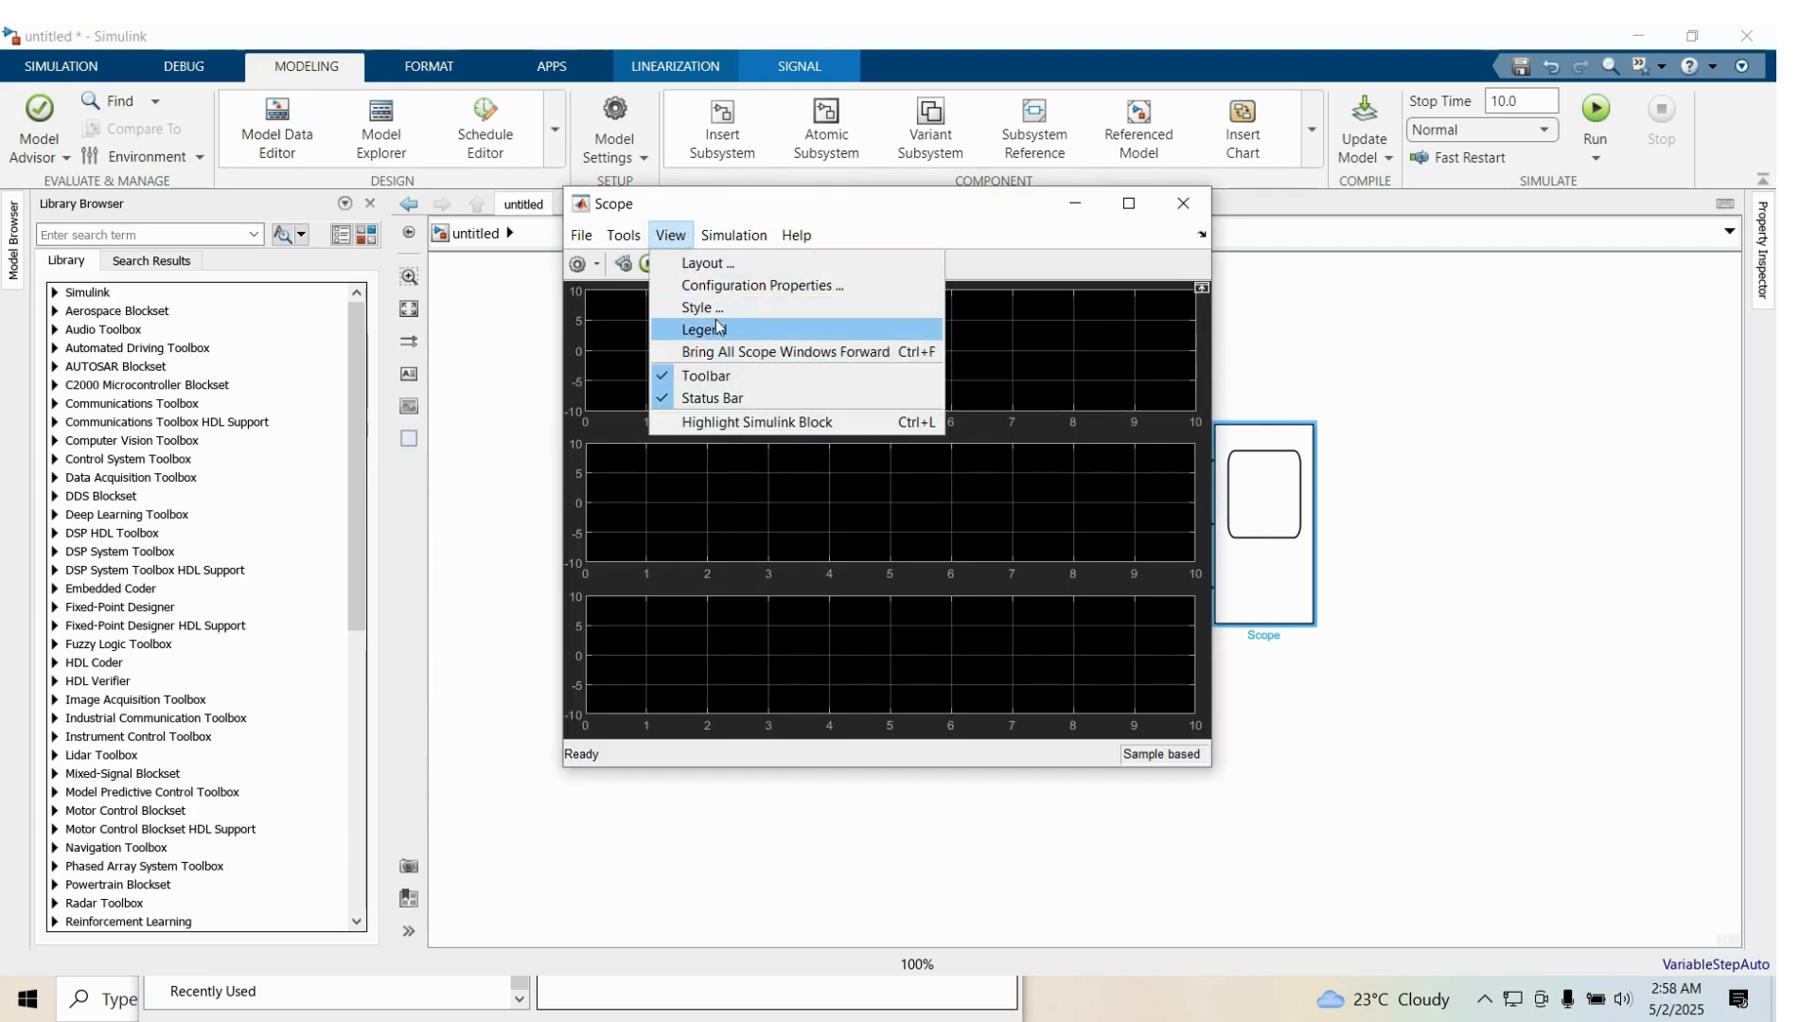
pyautogui.click(719, 330)
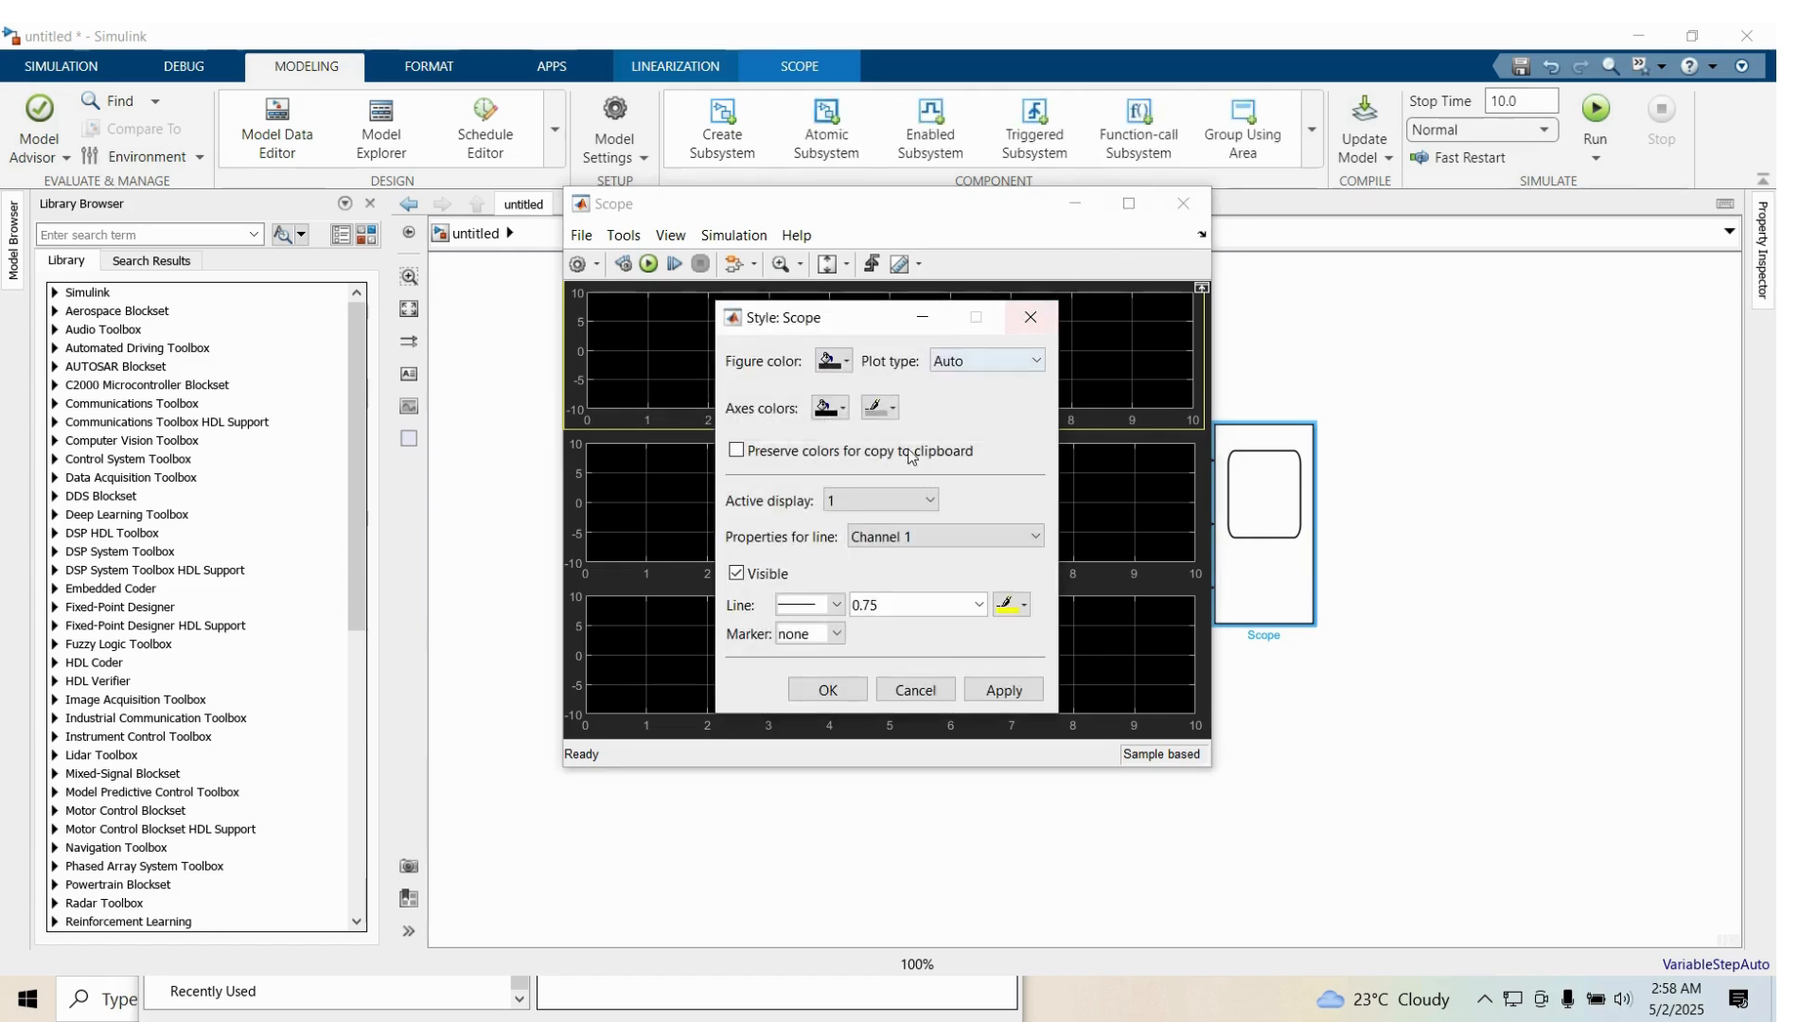
pyautogui.click(875, 499)
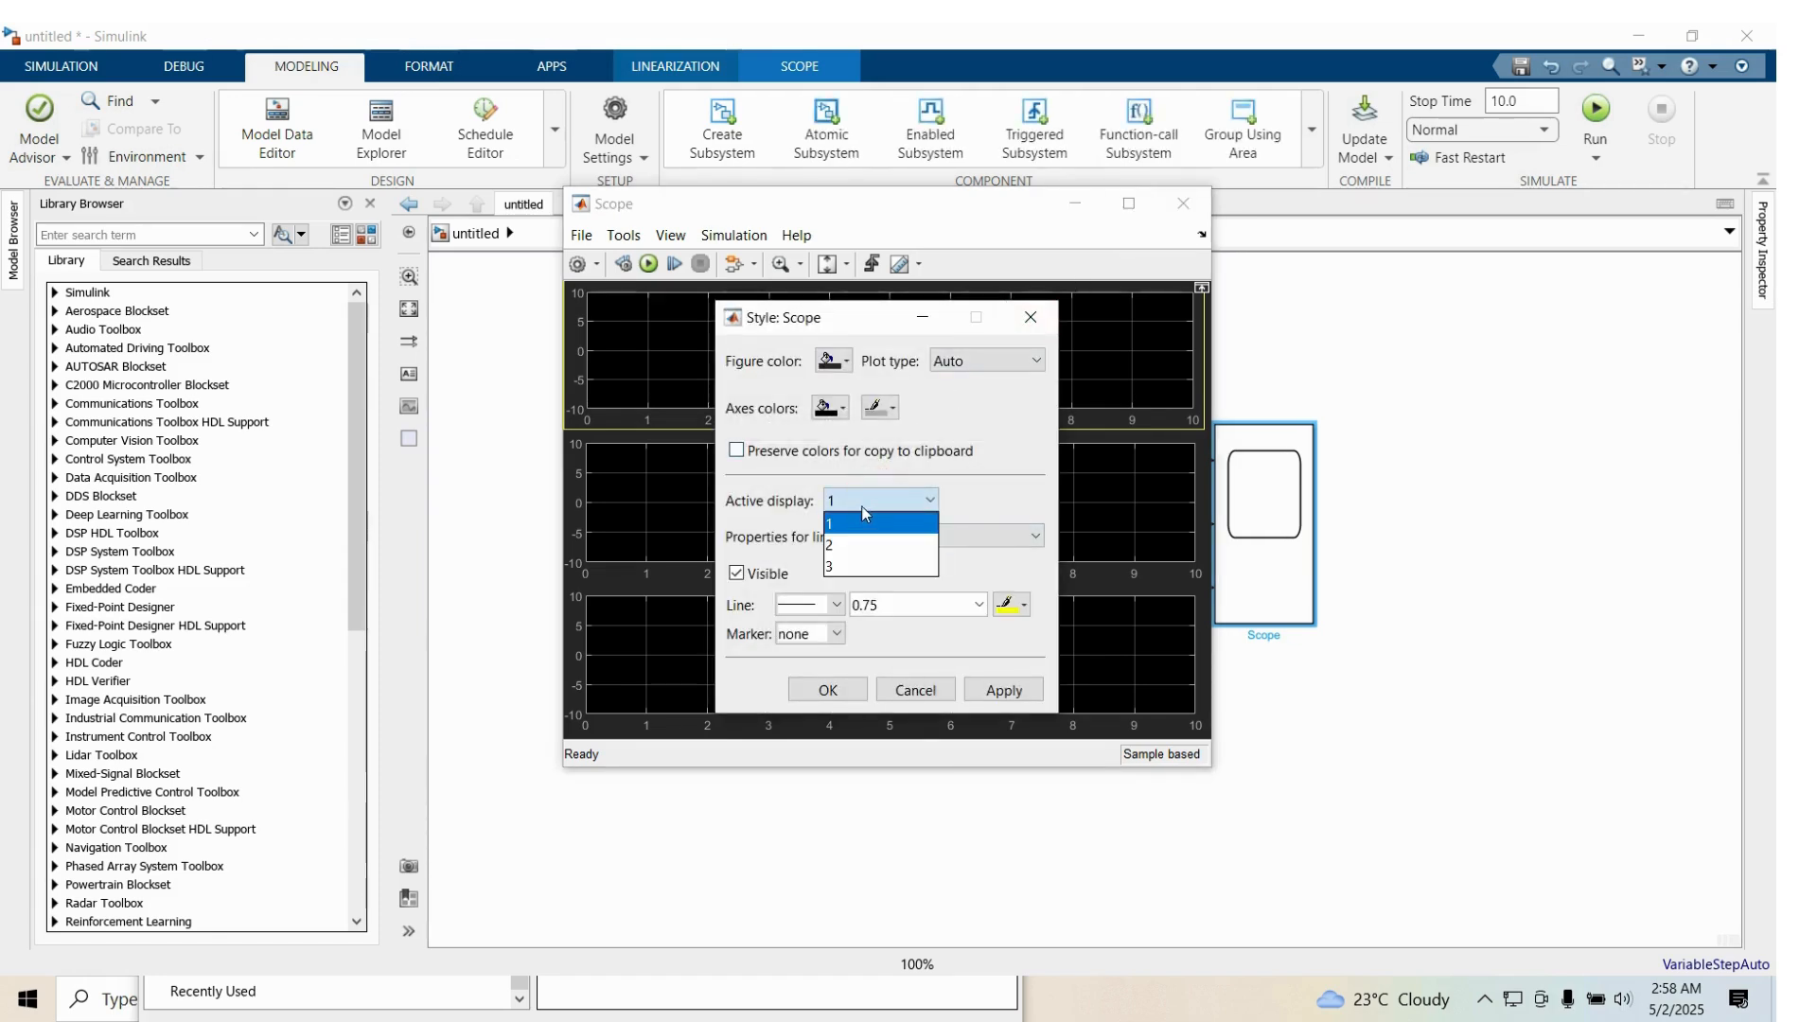
pyautogui.click(865, 503)
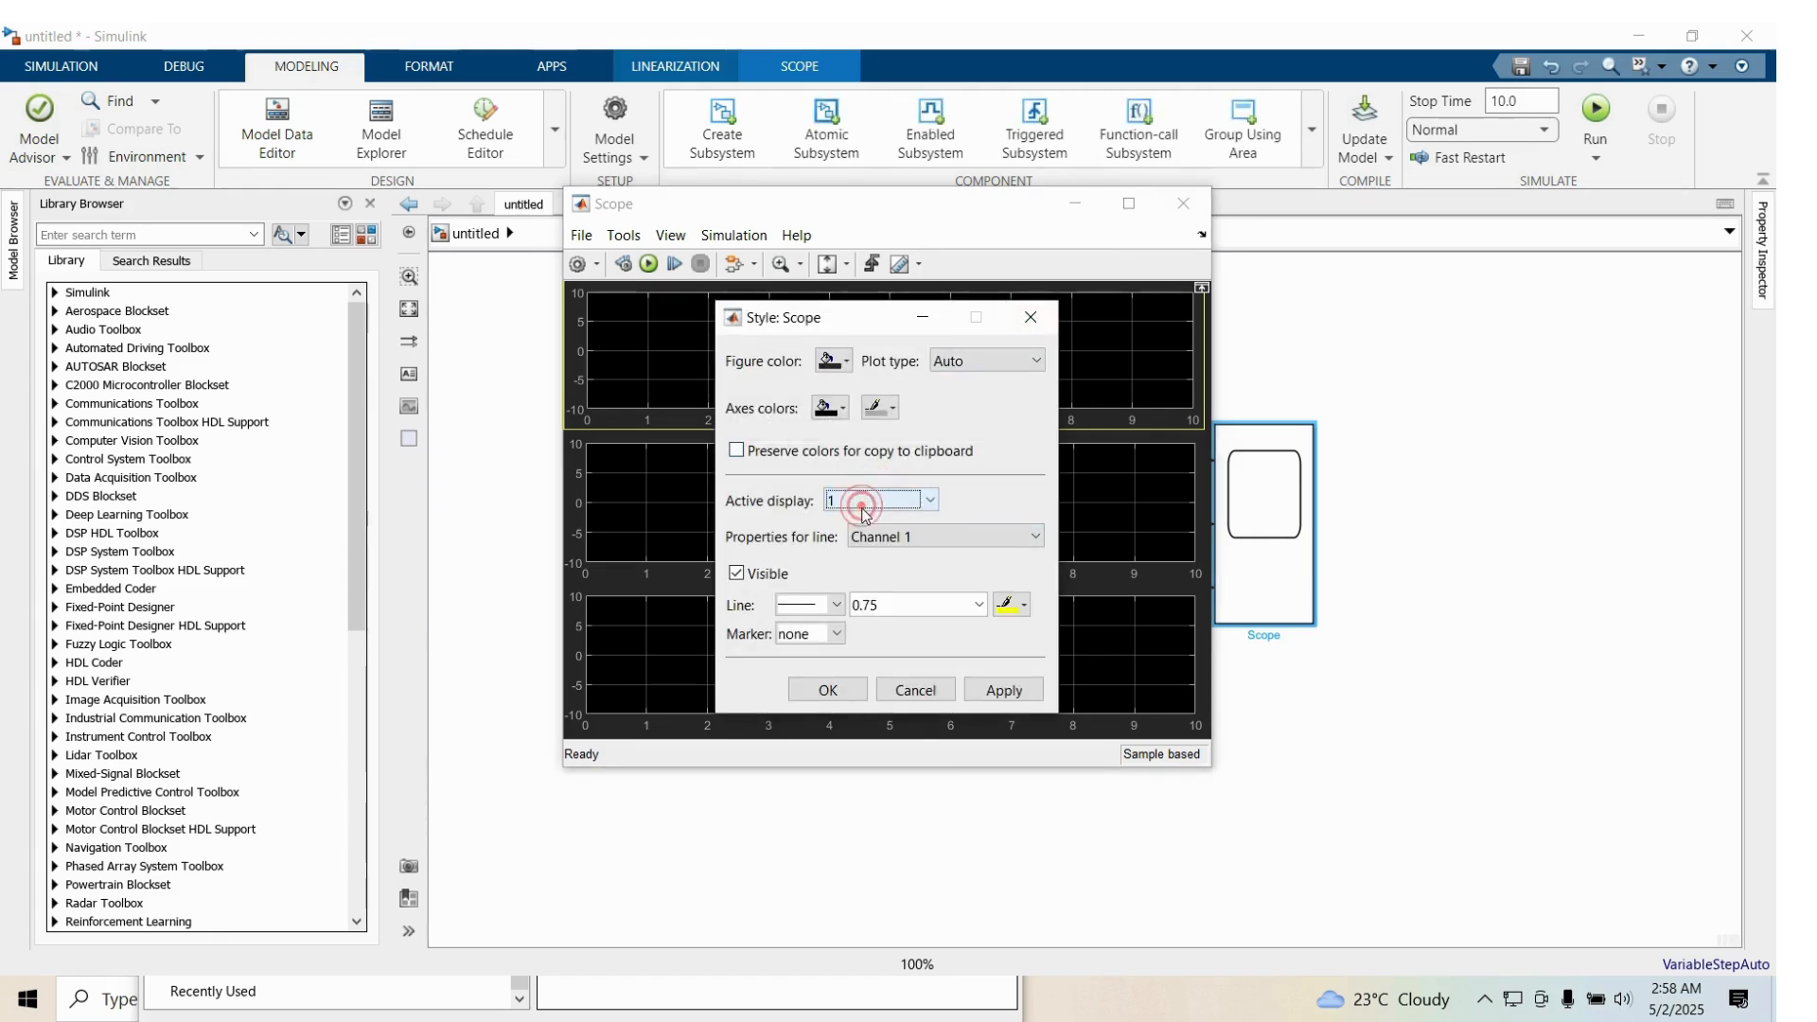
pyautogui.click(981, 606)
pyautogui.click(866, 674)
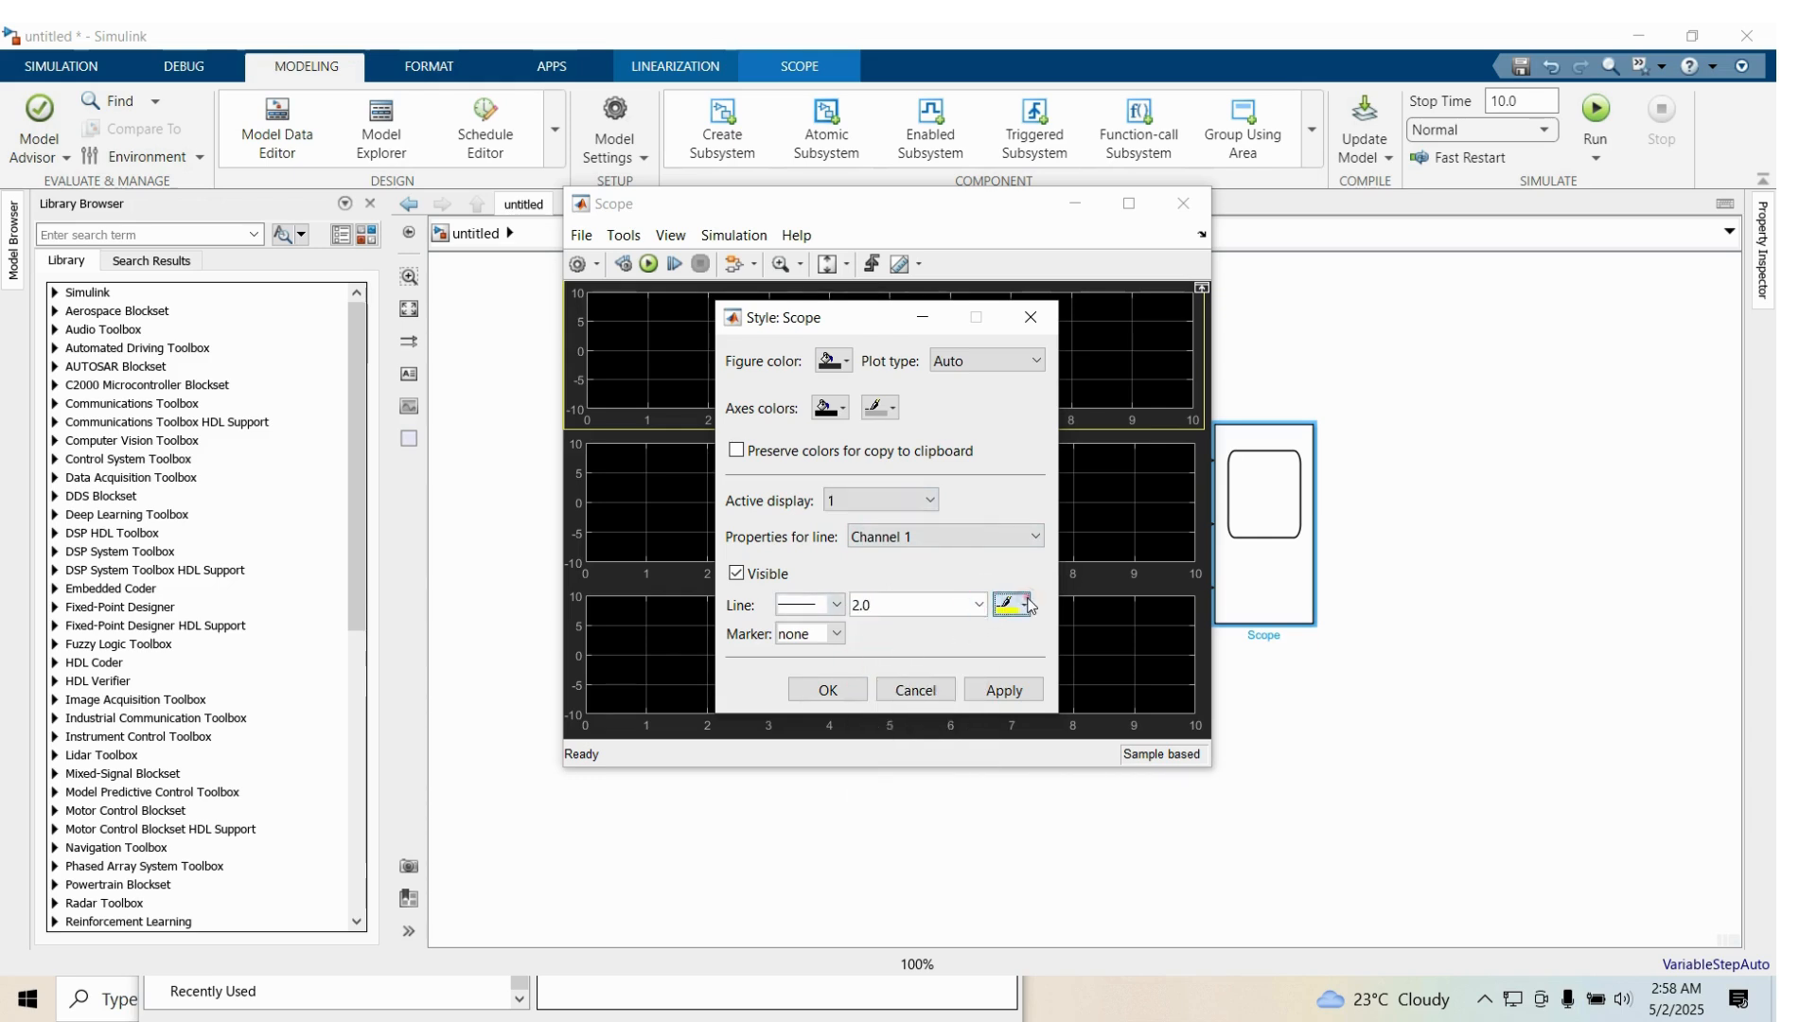
pyautogui.click(1026, 606)
pyautogui.click(1008, 607)
pyautogui.click(1075, 656)
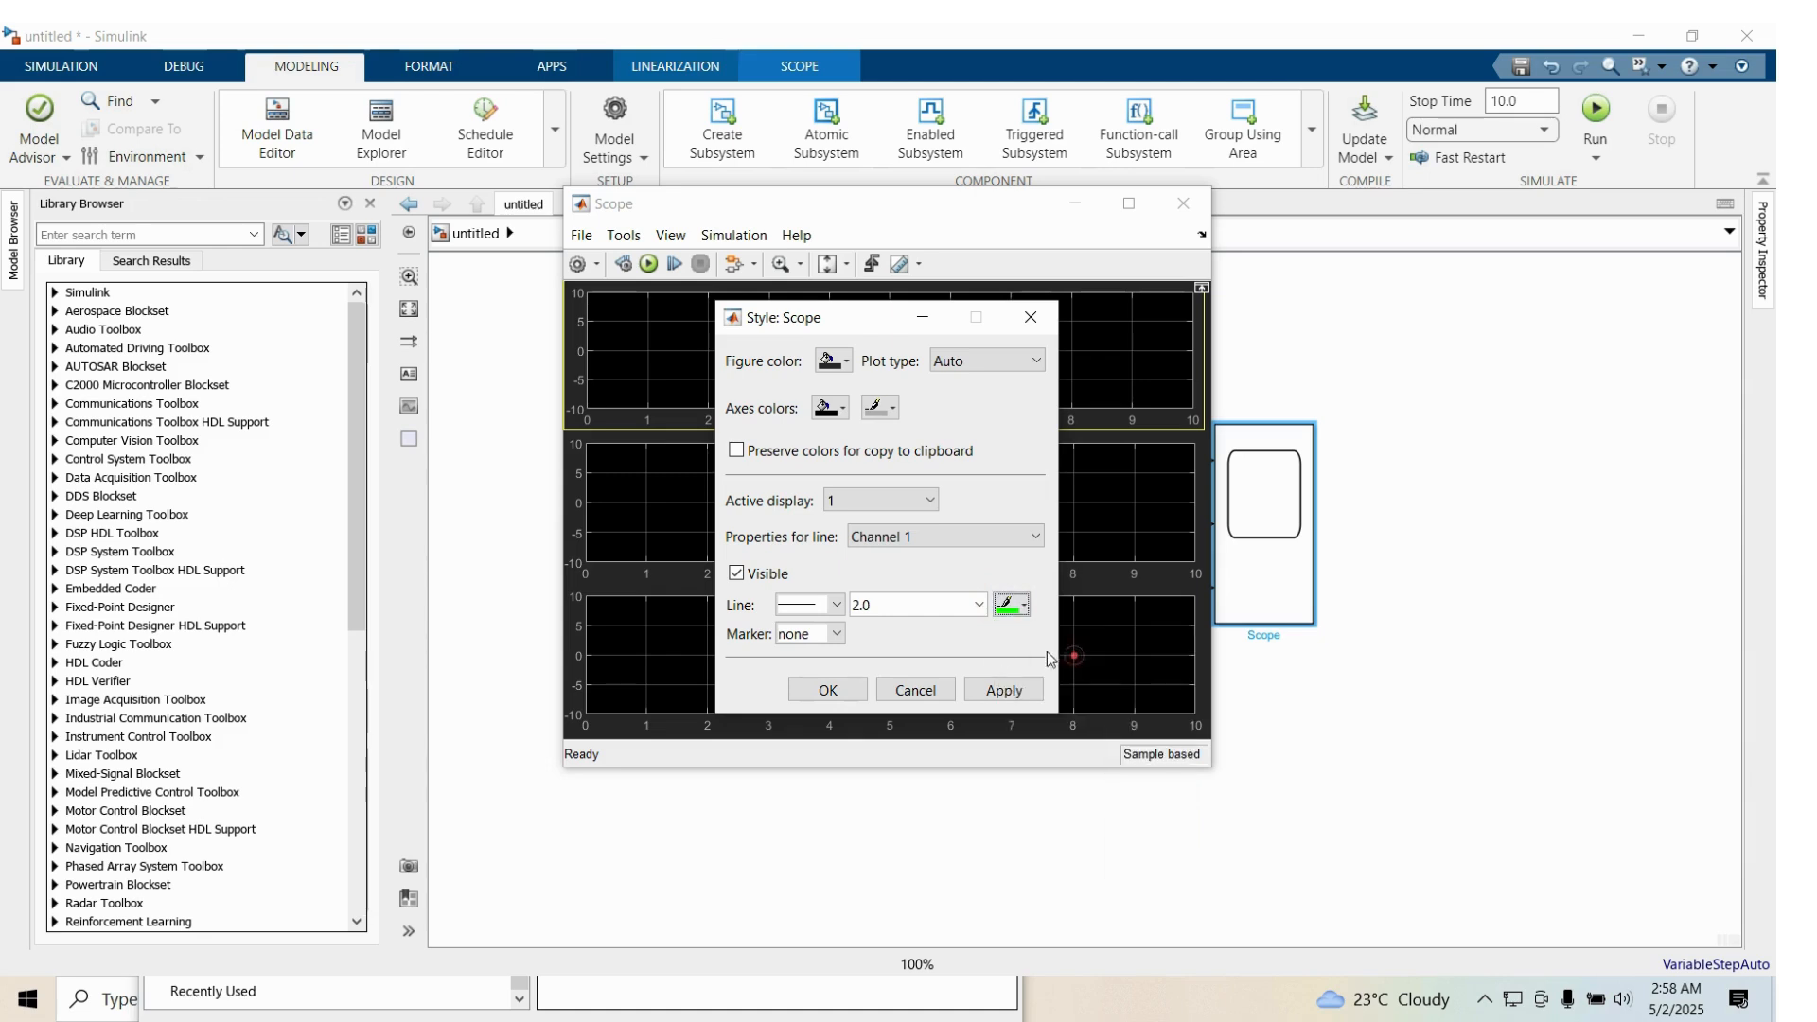
pyautogui.click(1003, 691)
# Set the Channel 1 line width of Scope display 2 to 2.0, keeping its yellow color
pyautogui.click(930, 500)
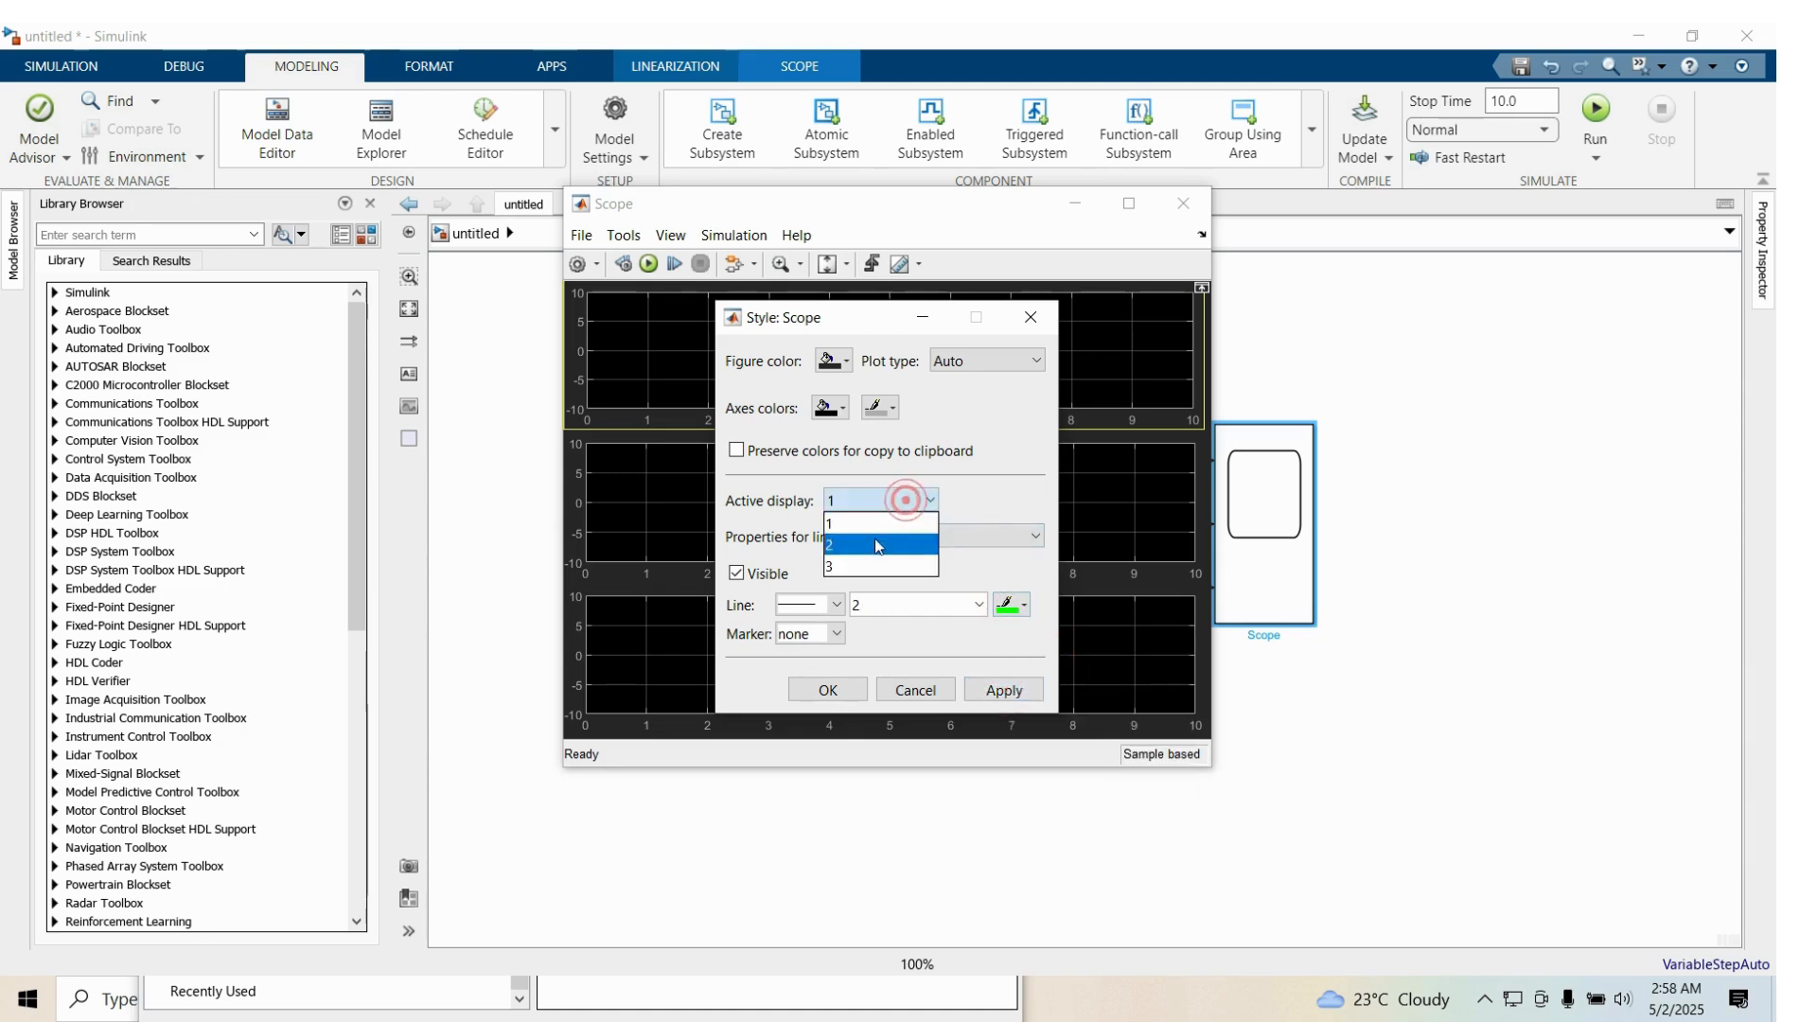
pyautogui.click(874, 536)
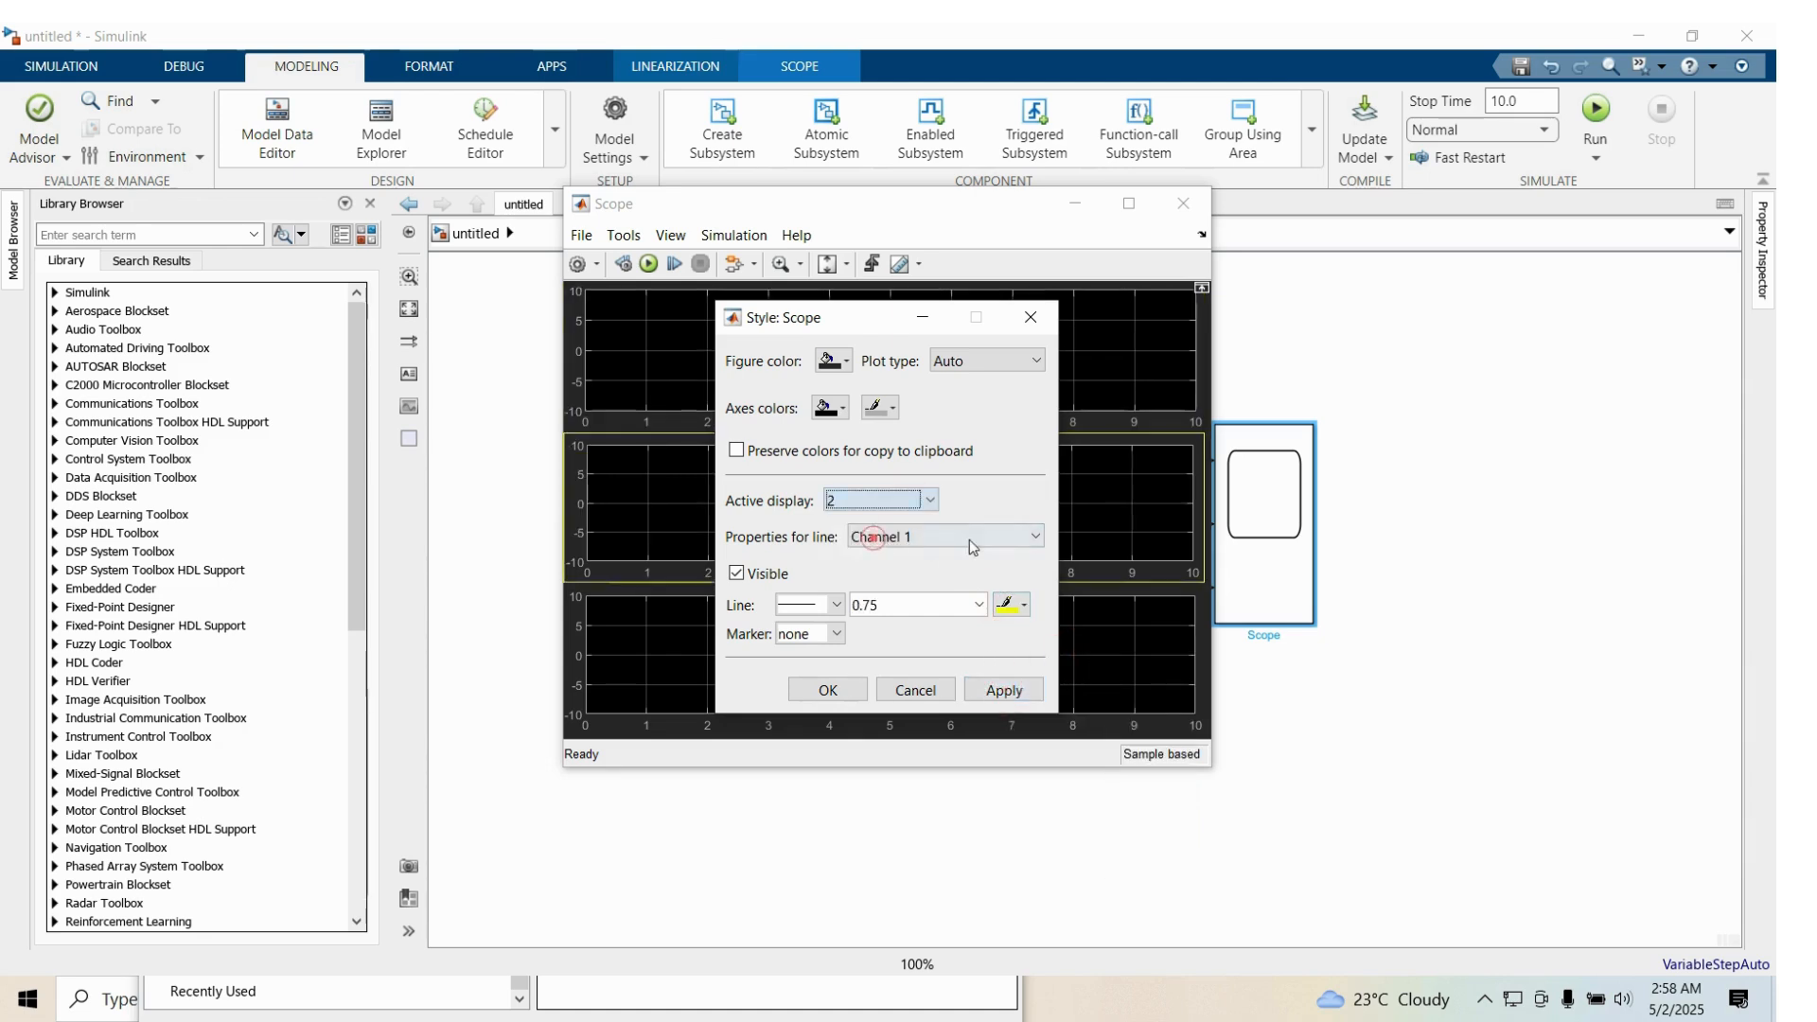
pyautogui.click(985, 604)
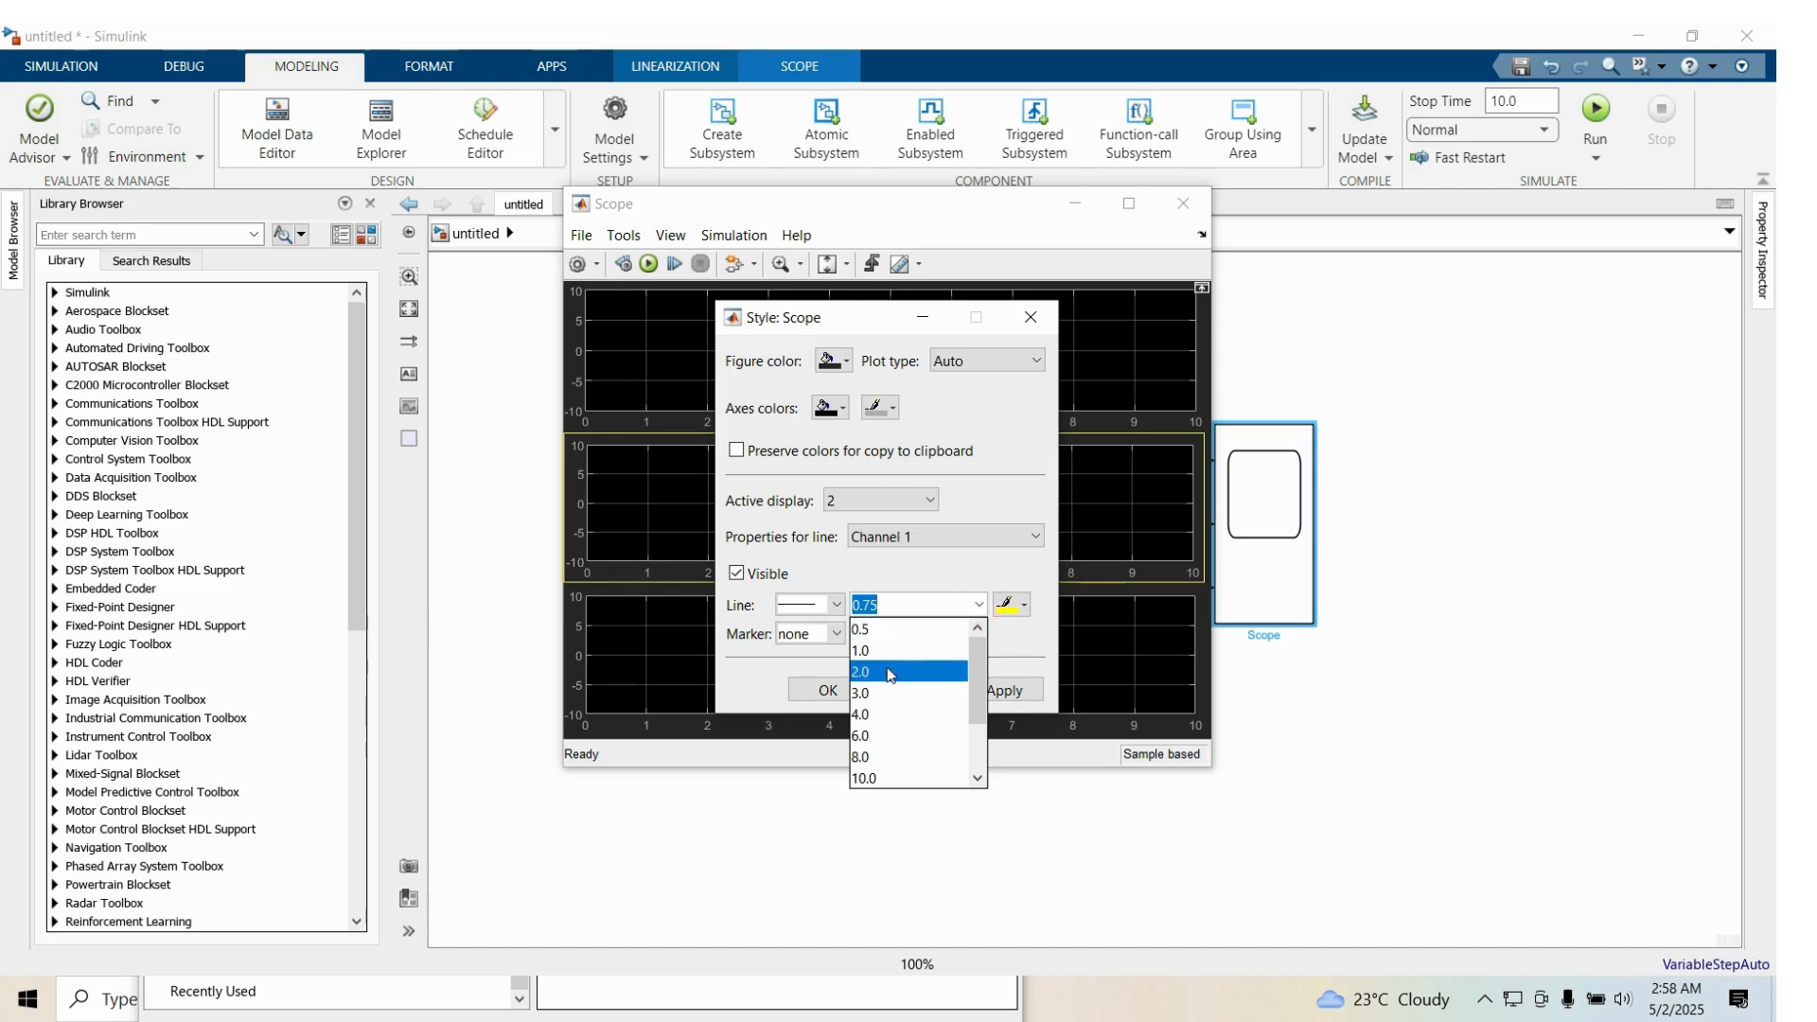
pyautogui.click(887, 668)
pyautogui.click(1005, 690)
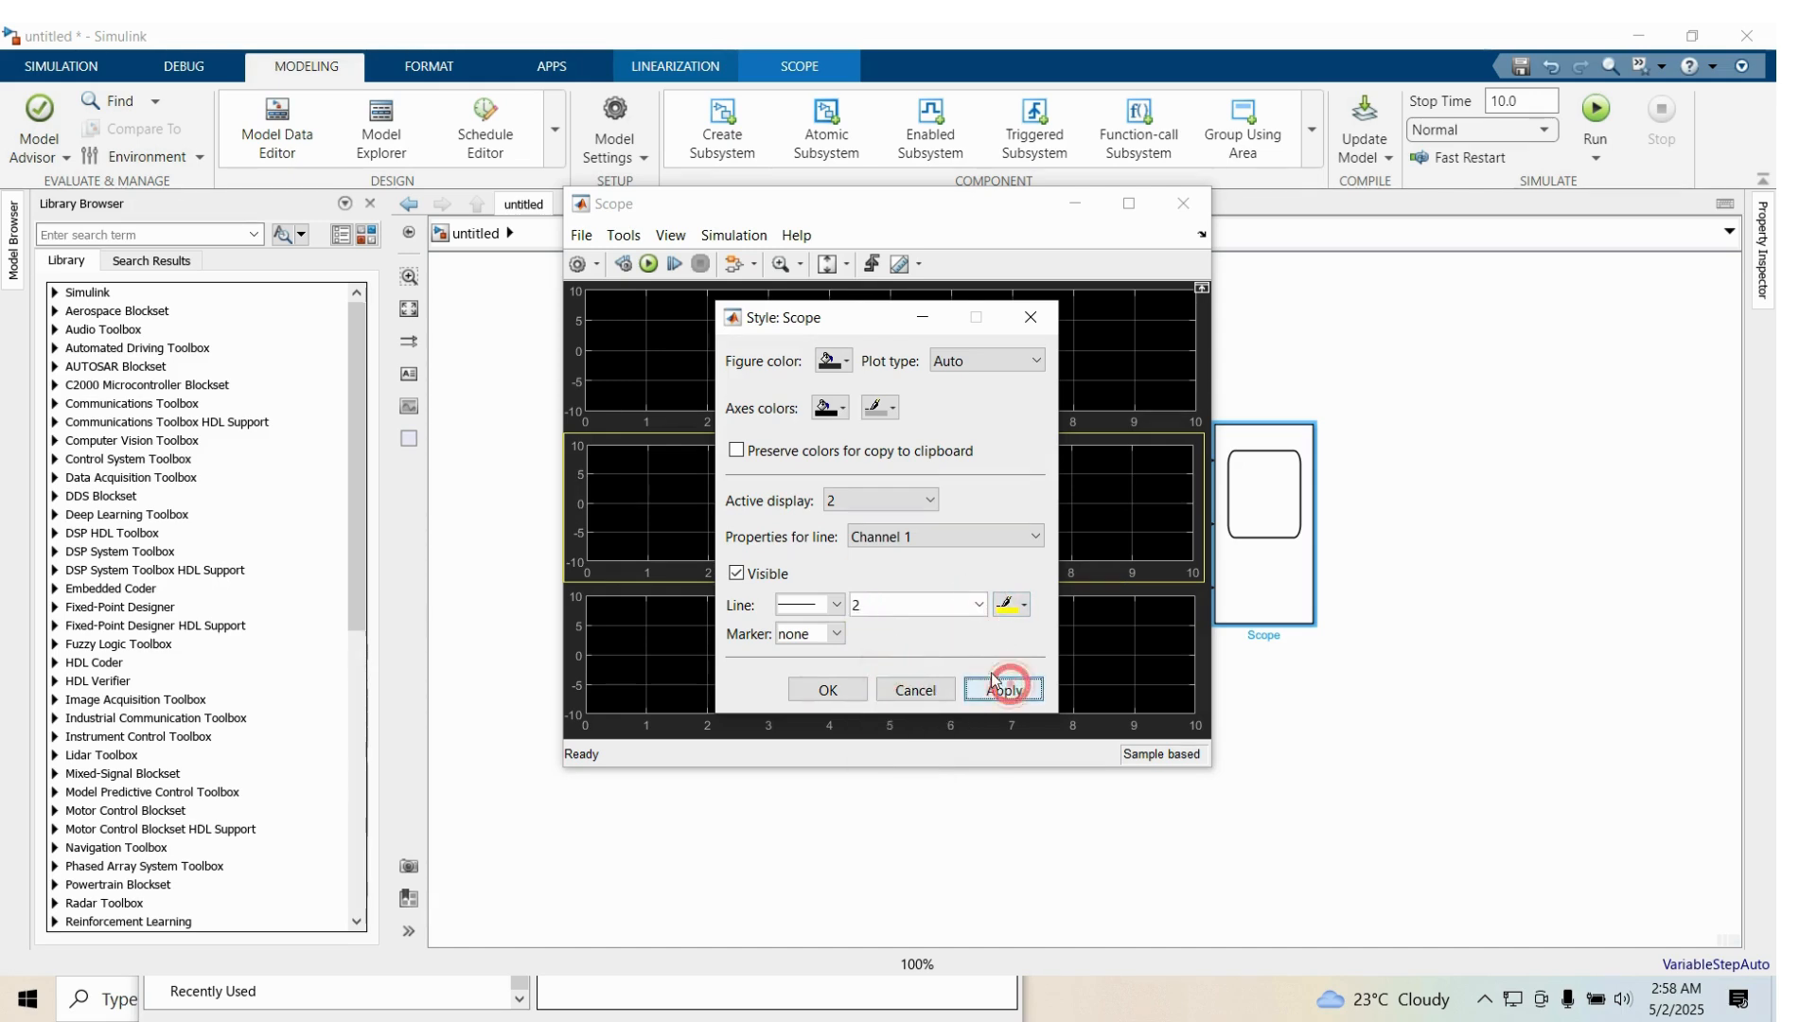
# Give the Channel 1 line of Scope display 3 a width of 2.0 and a red color, and close the Scope
pyautogui.click(885, 500)
pyautogui.click(861, 556)
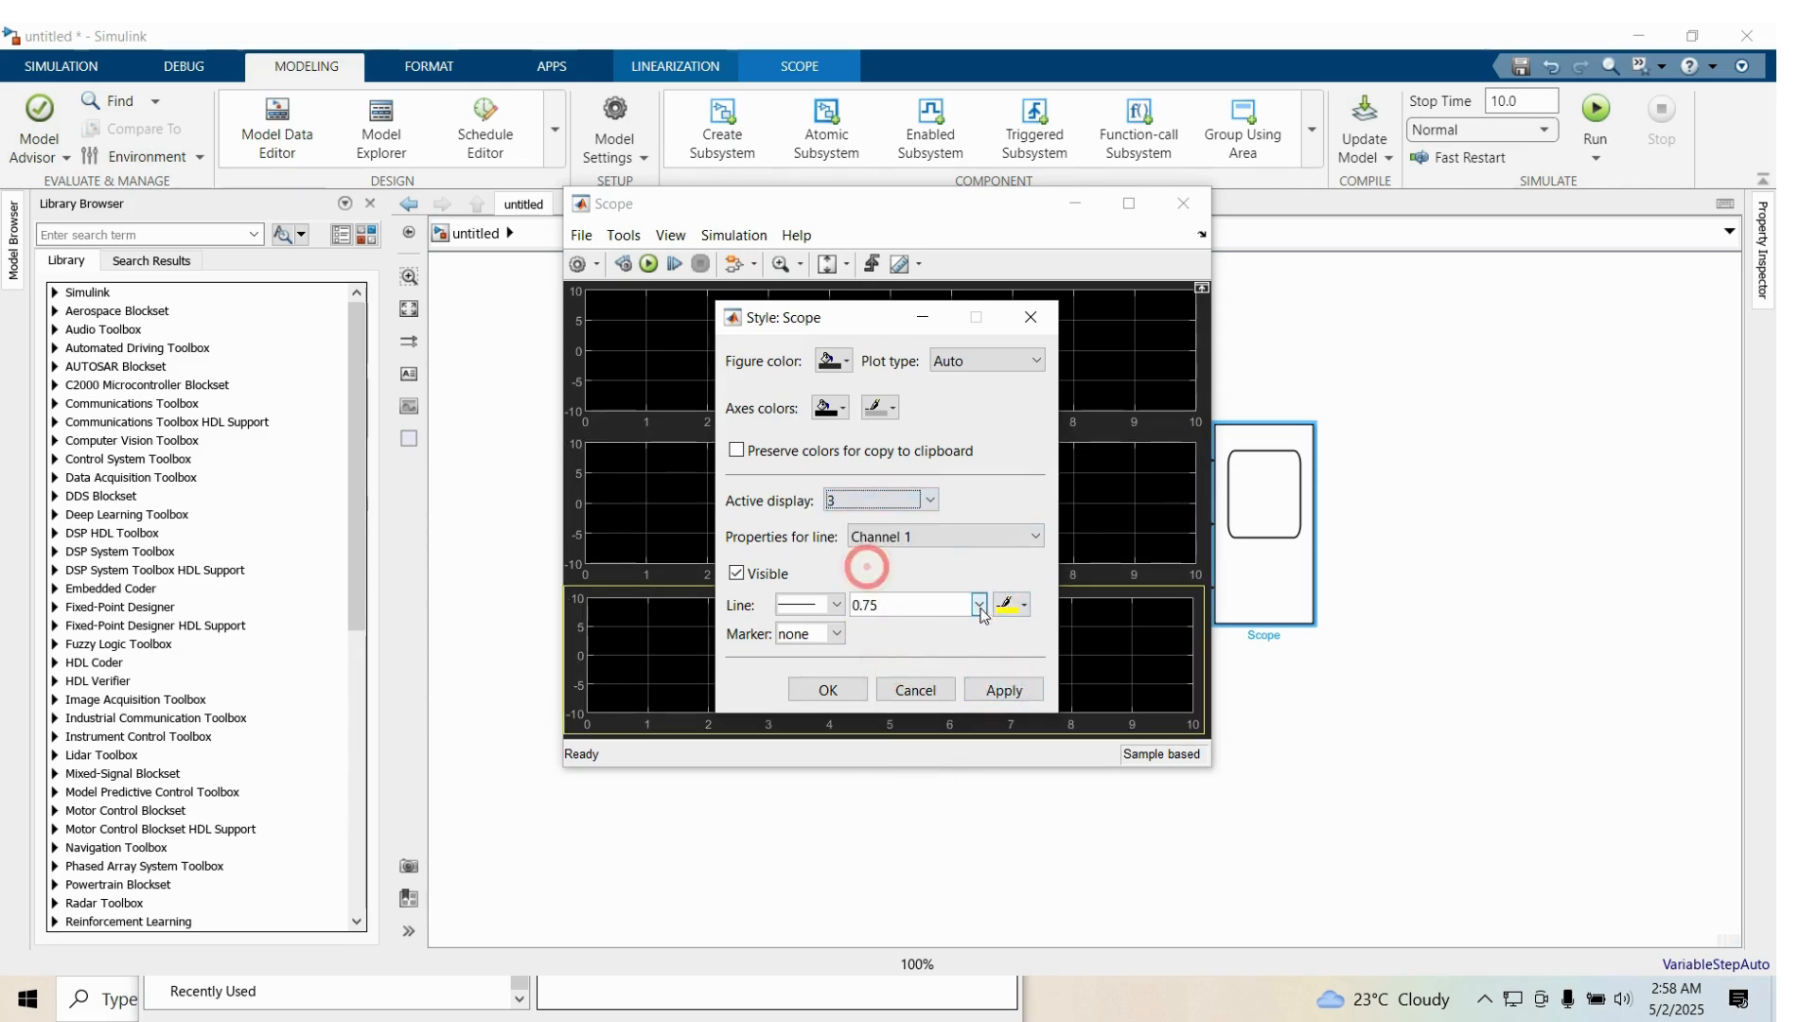
pyautogui.click(980, 604)
pyautogui.click(889, 671)
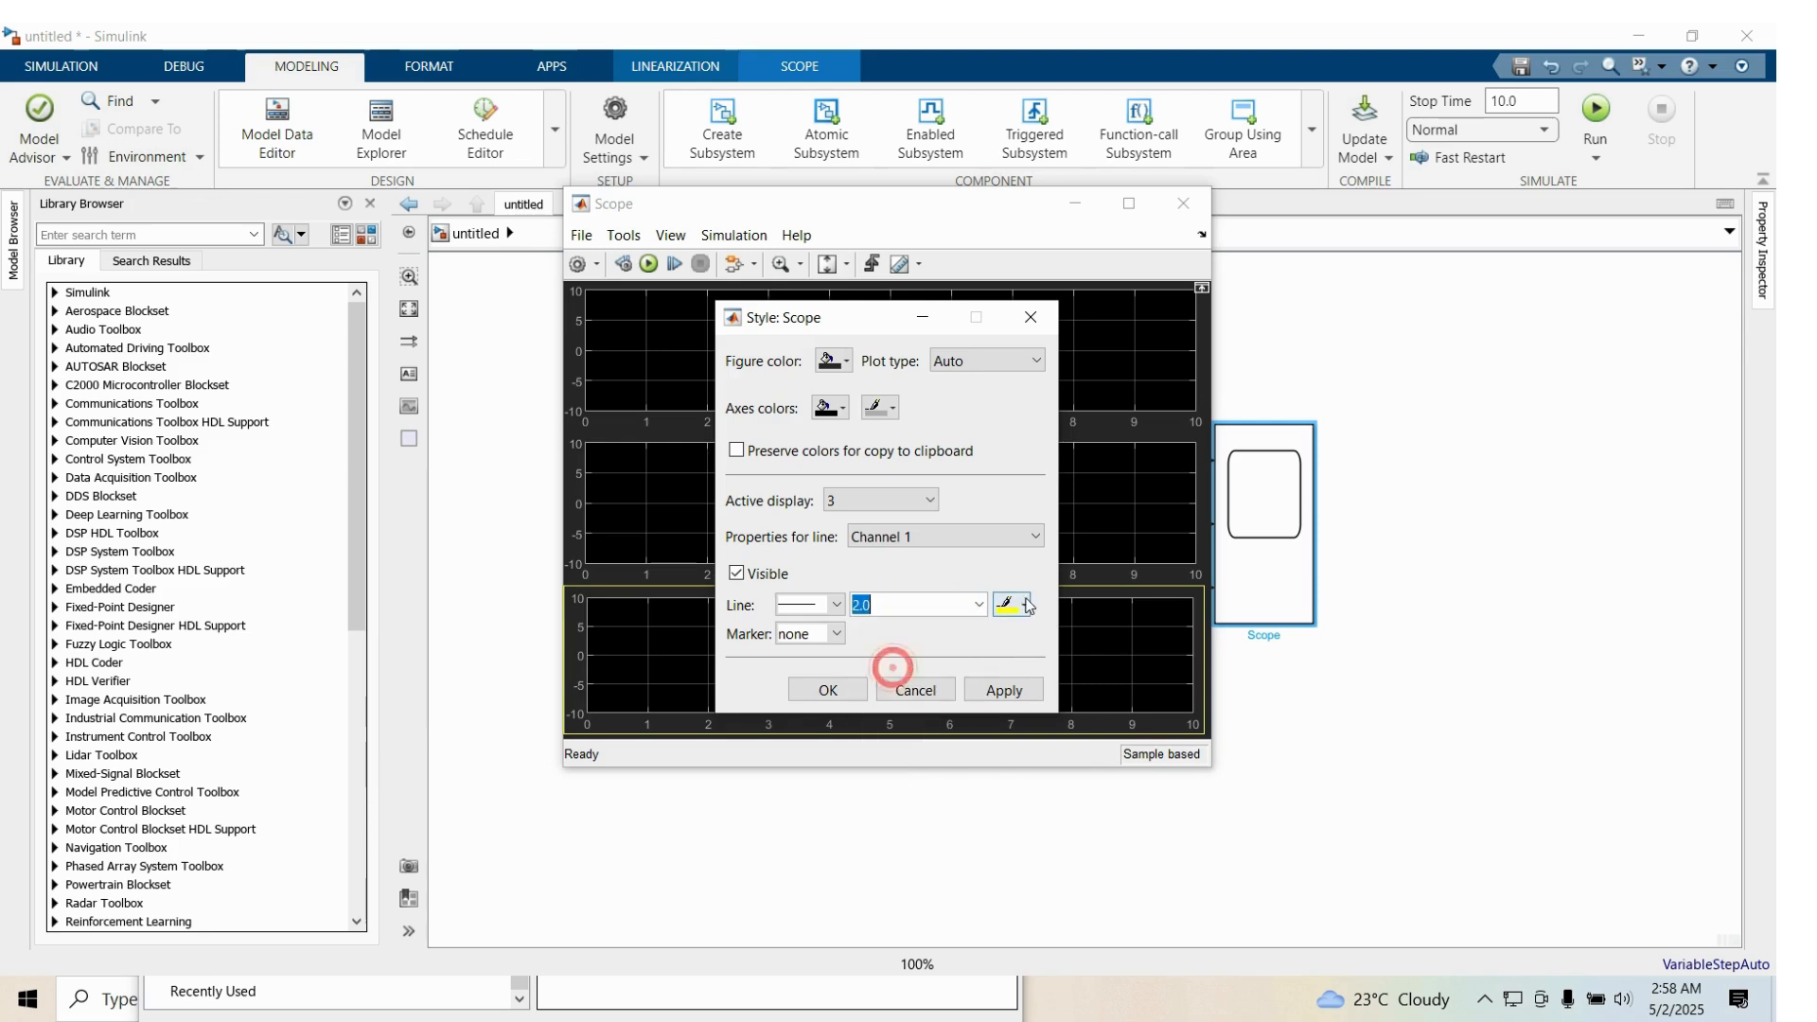
pyautogui.click(1026, 610)
pyautogui.click(1005, 659)
pyautogui.click(1005, 690)
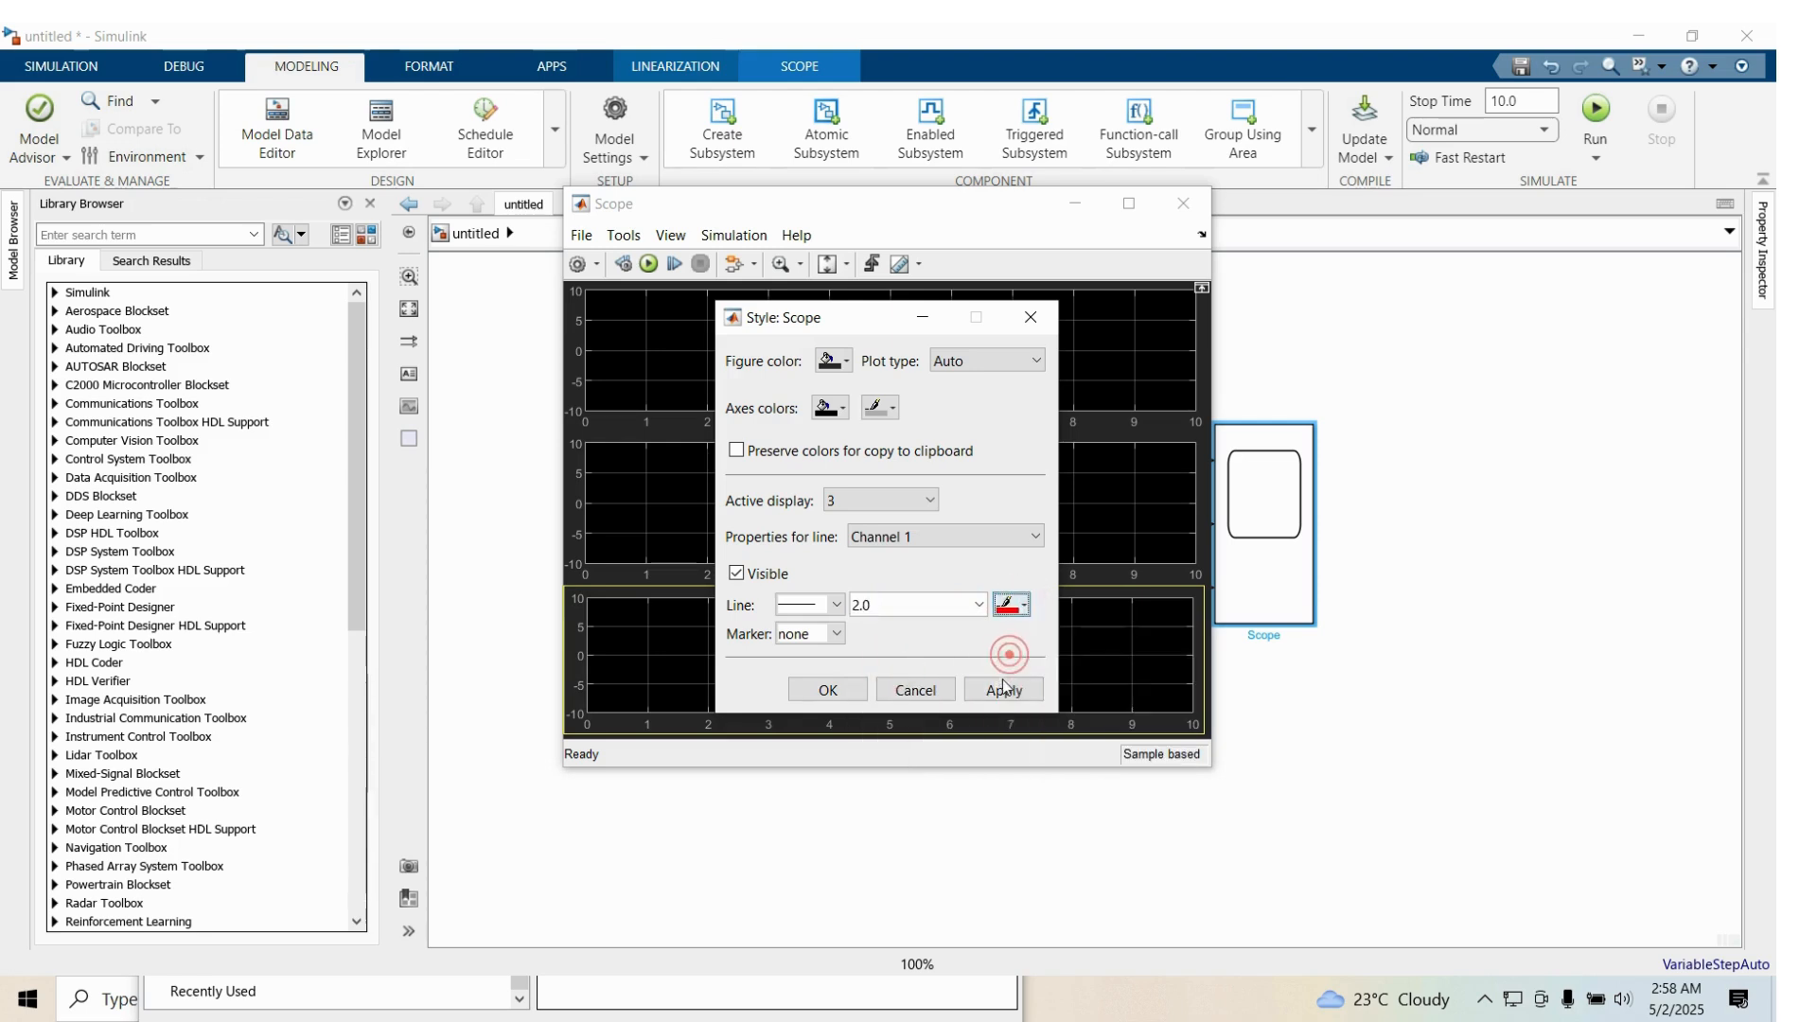
pyautogui.click(828, 690)
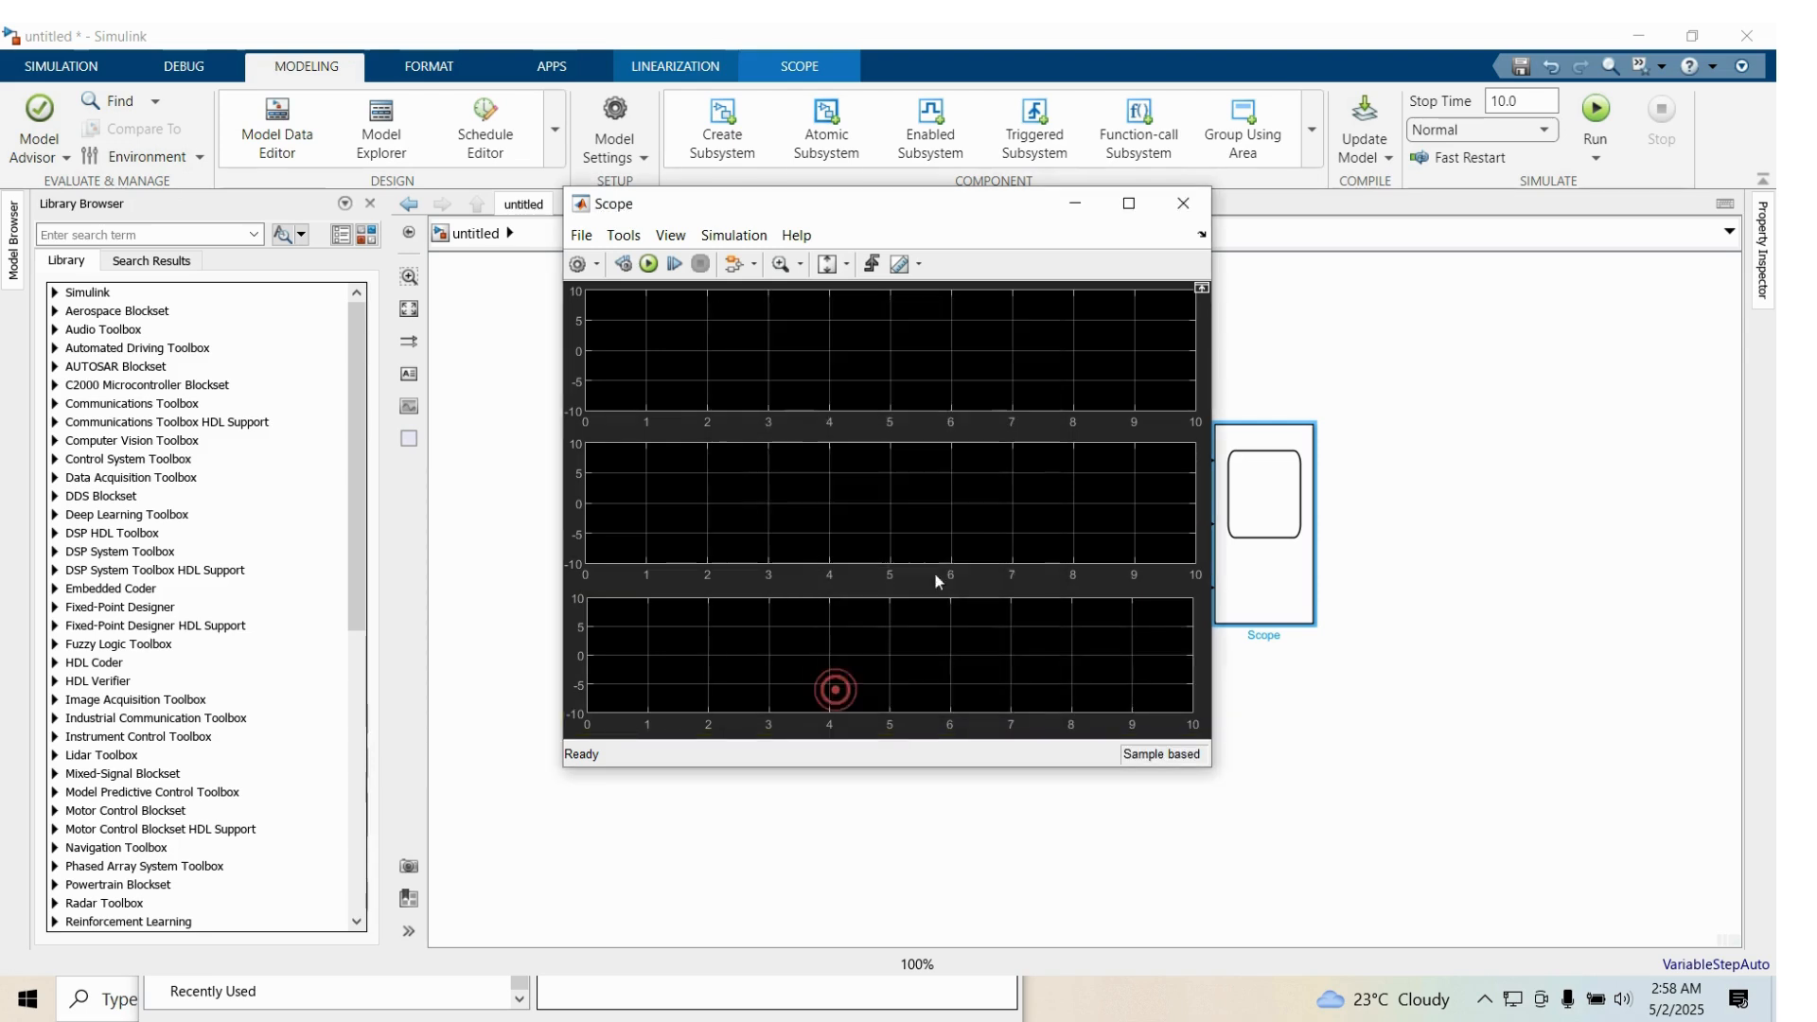
pyautogui.click(1187, 210)
# Set the simulation stop time to 15 and run the model
pyautogui.click(30, 58)
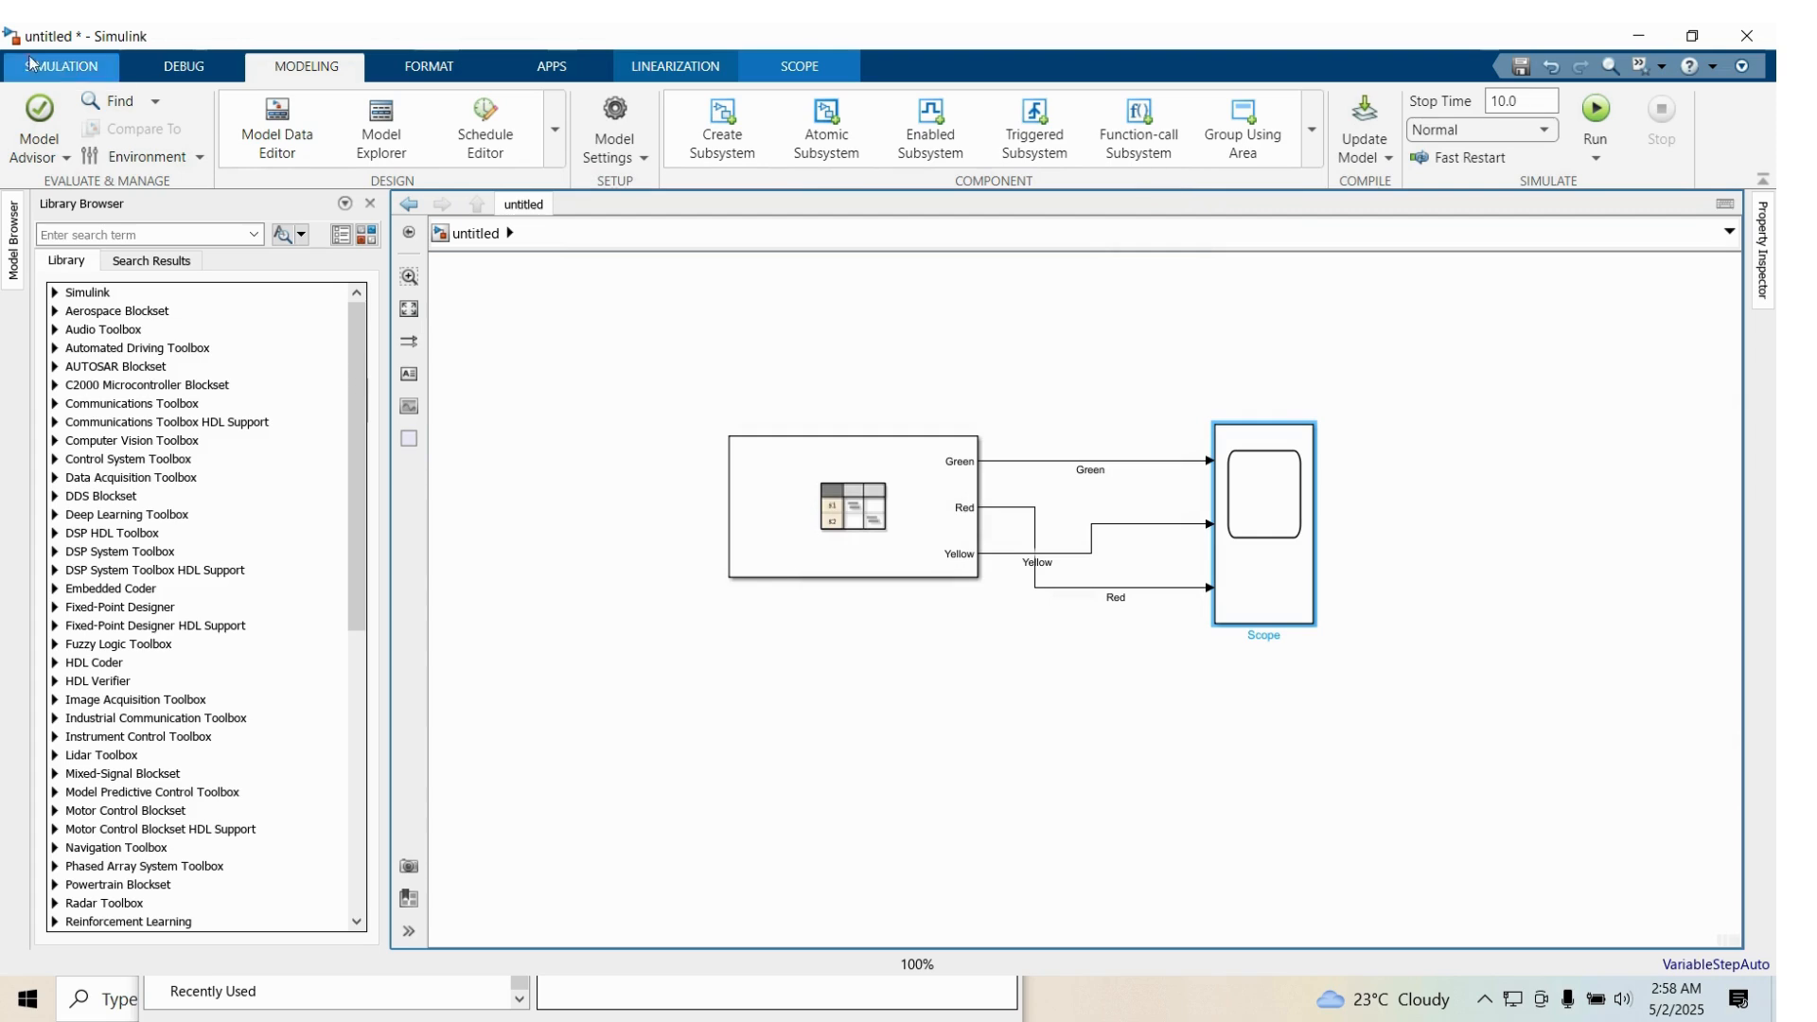
pyautogui.click(694, 92)
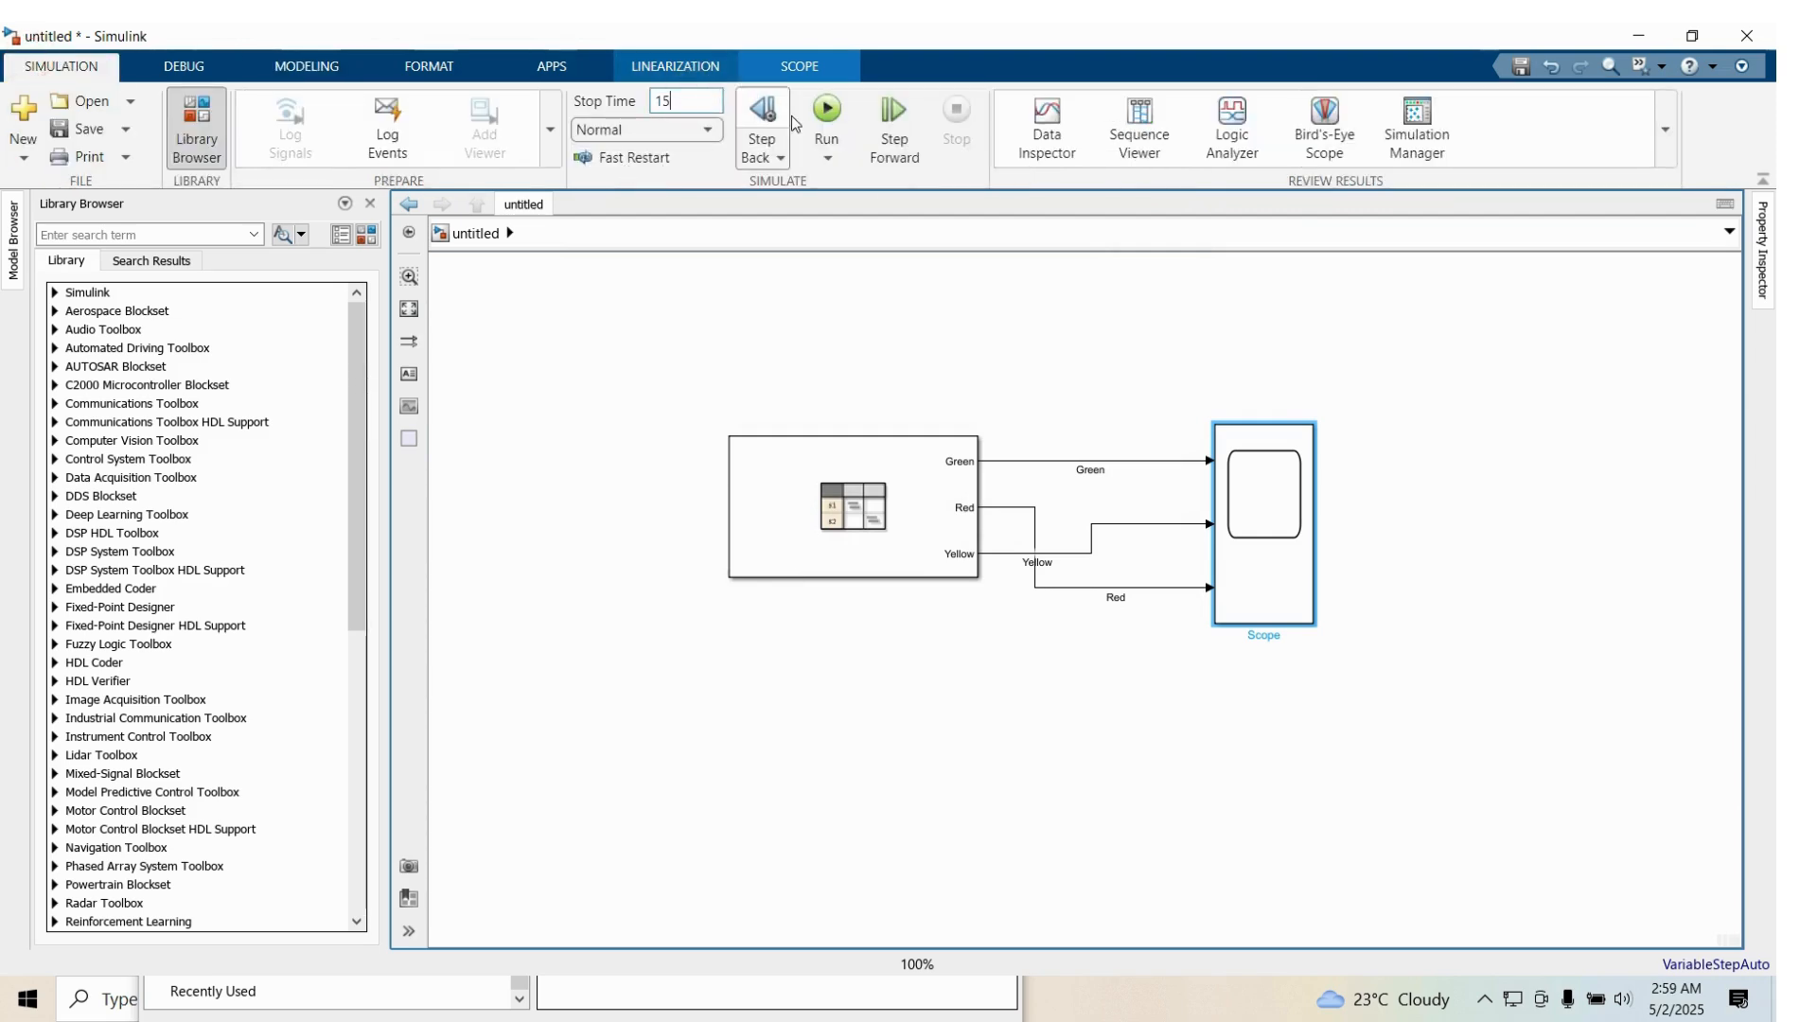
pyautogui.click(824, 110)
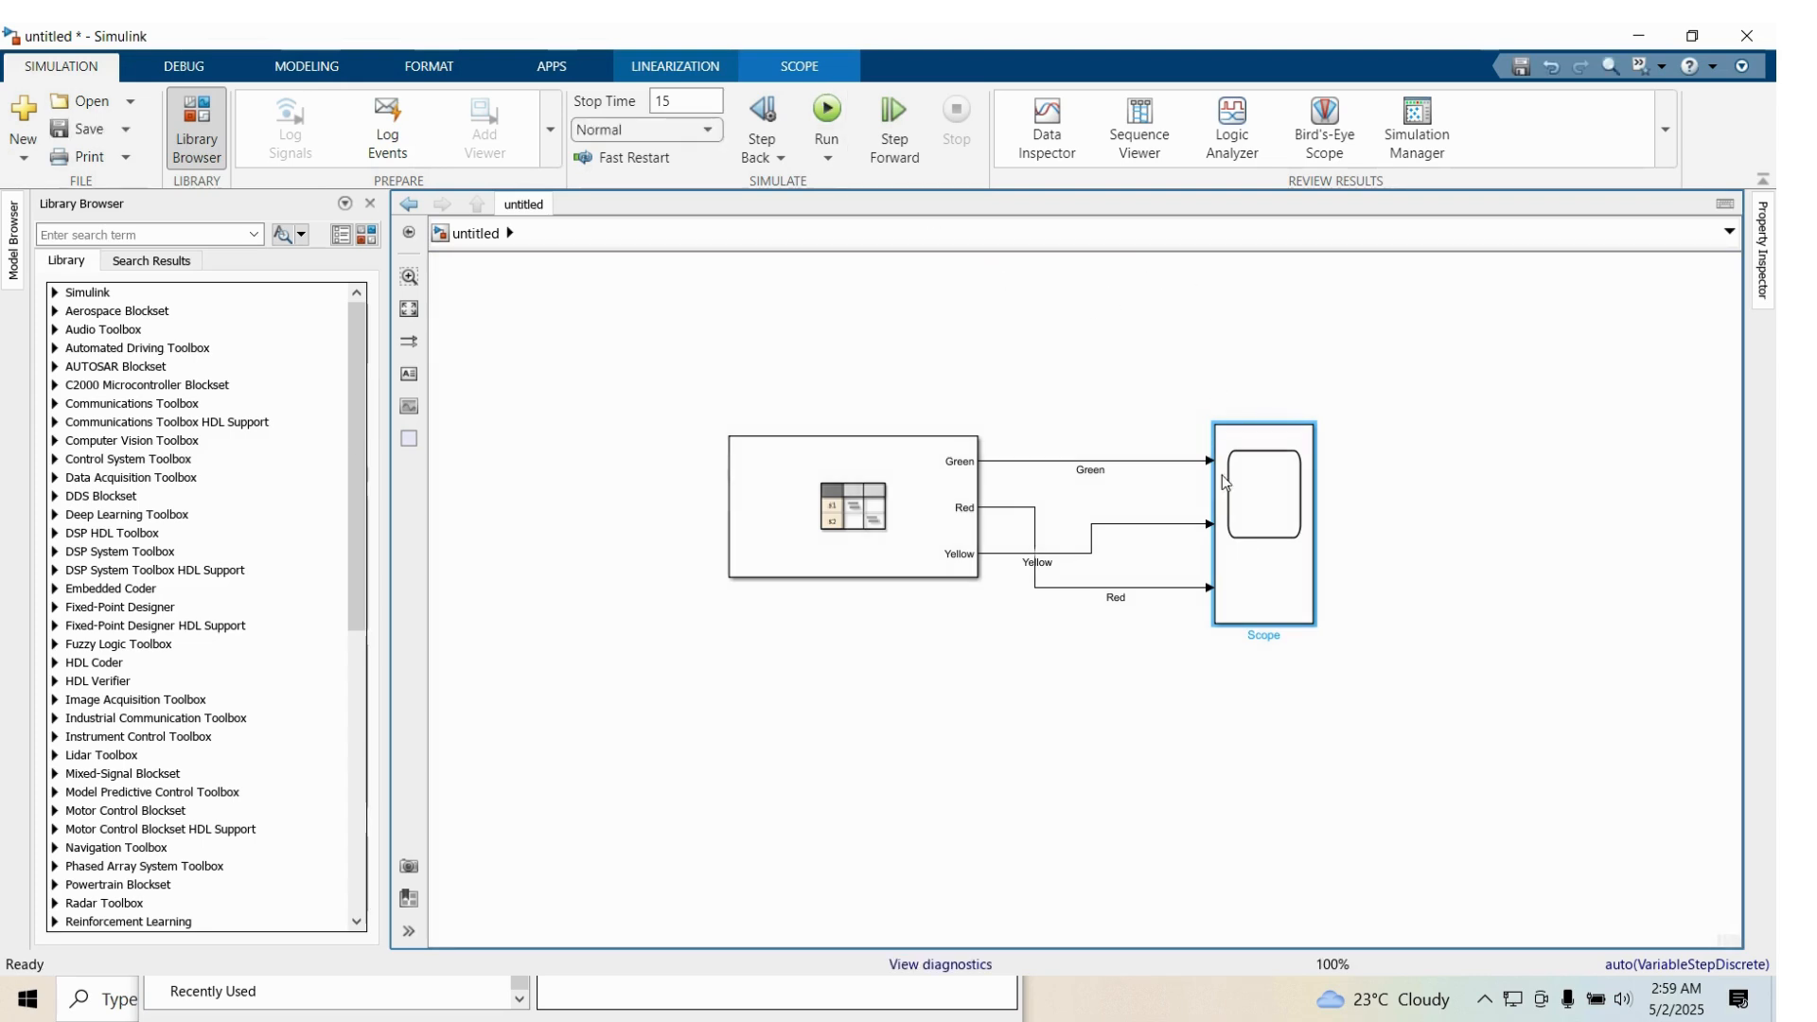
# Examine the Green, Yellow and Red signal timing in the maximized Scope window and close it
pyautogui.doubleClick(1259, 549)
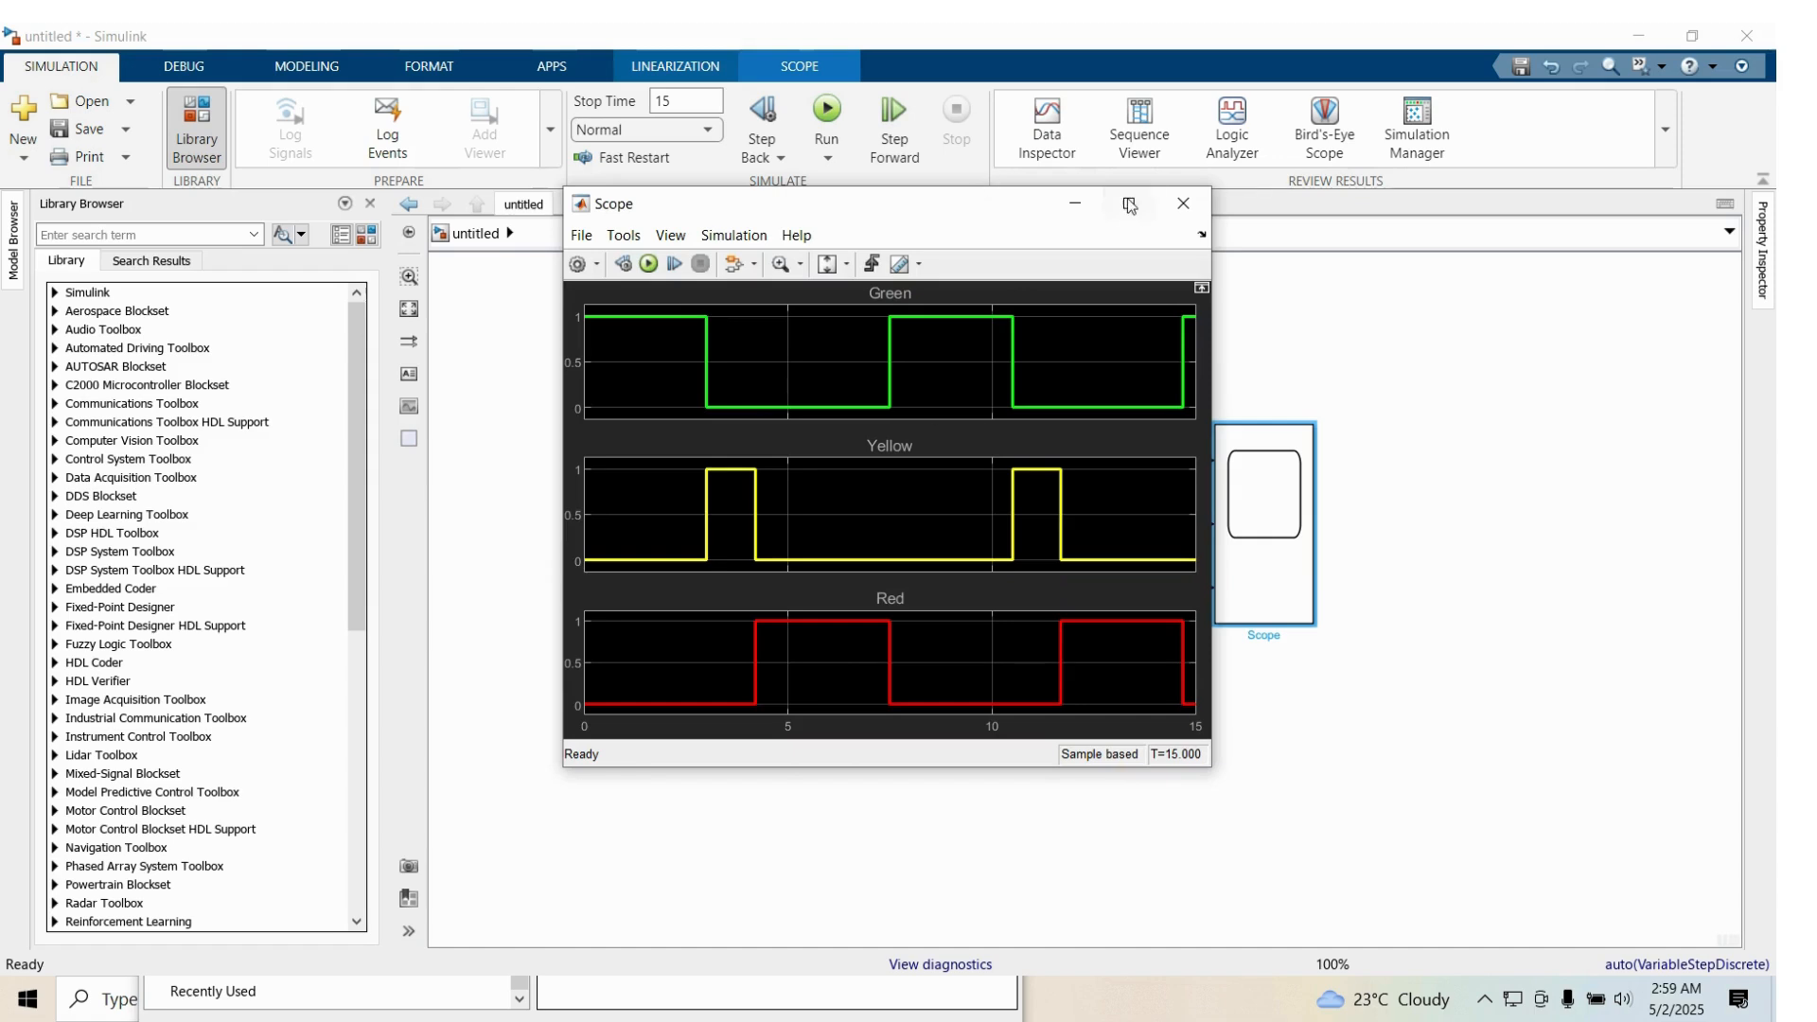
pyautogui.click(1129, 205)
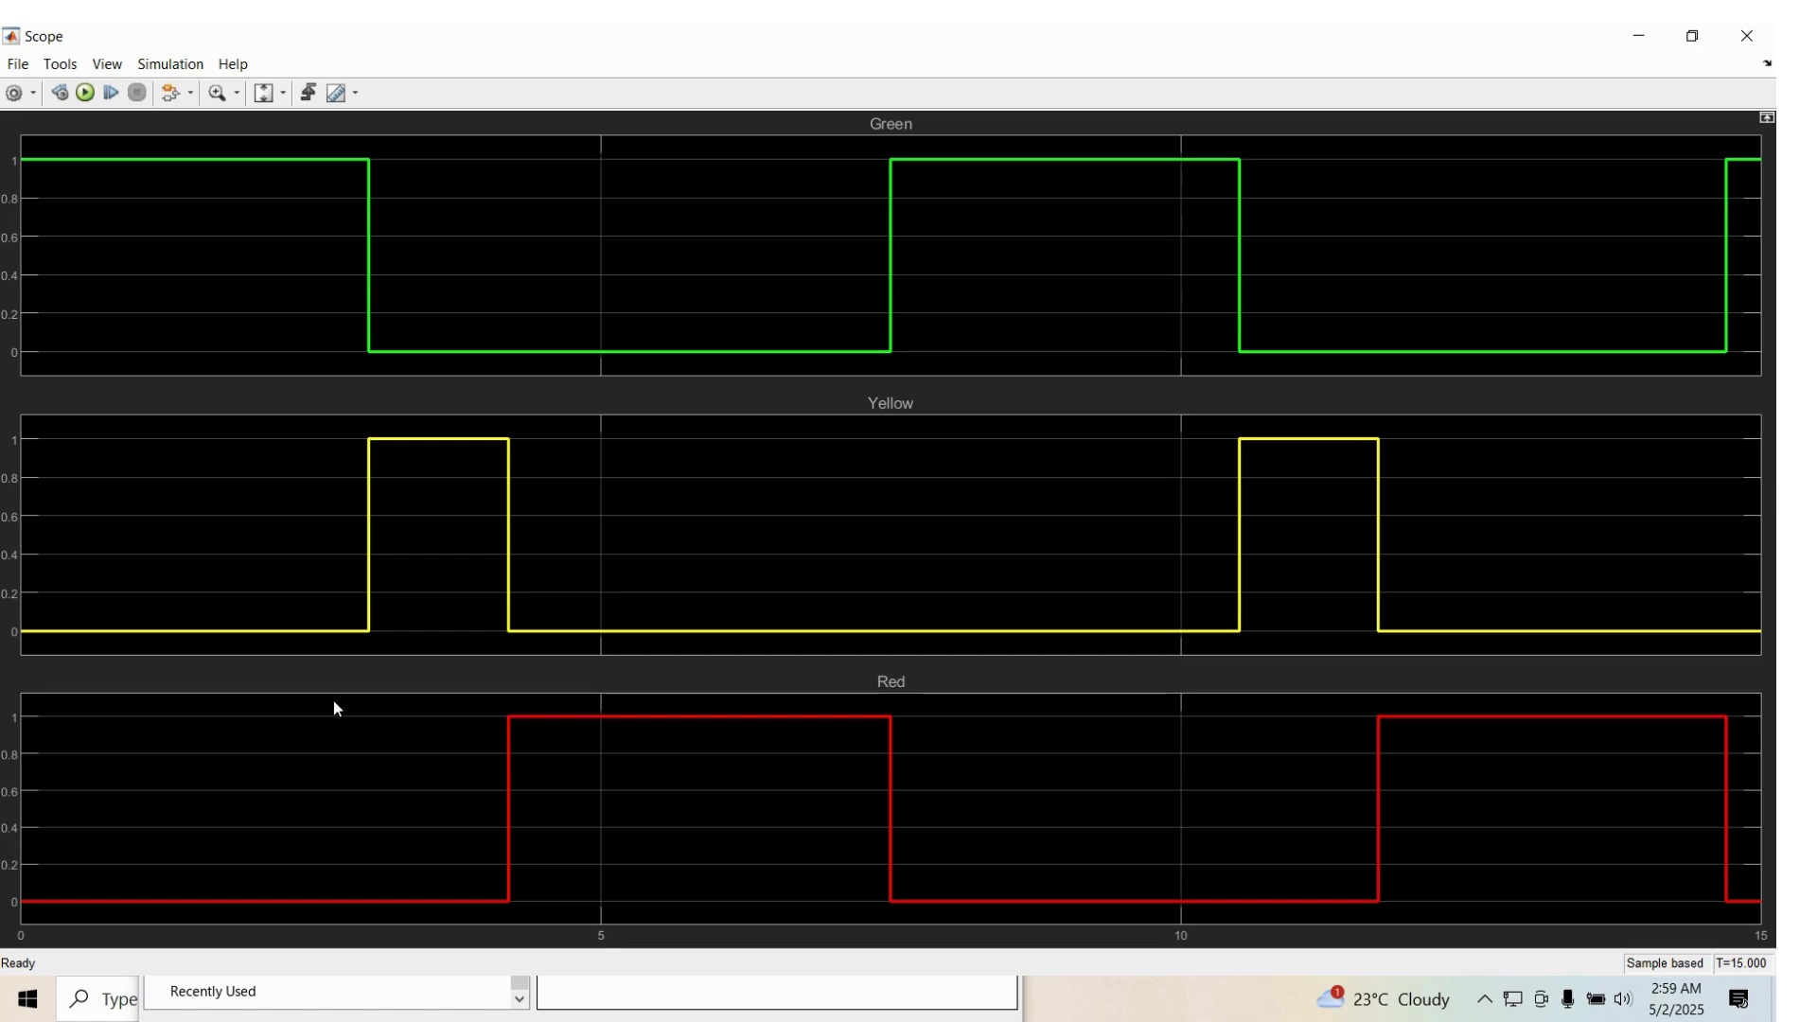
pyautogui.click(1747, 35)
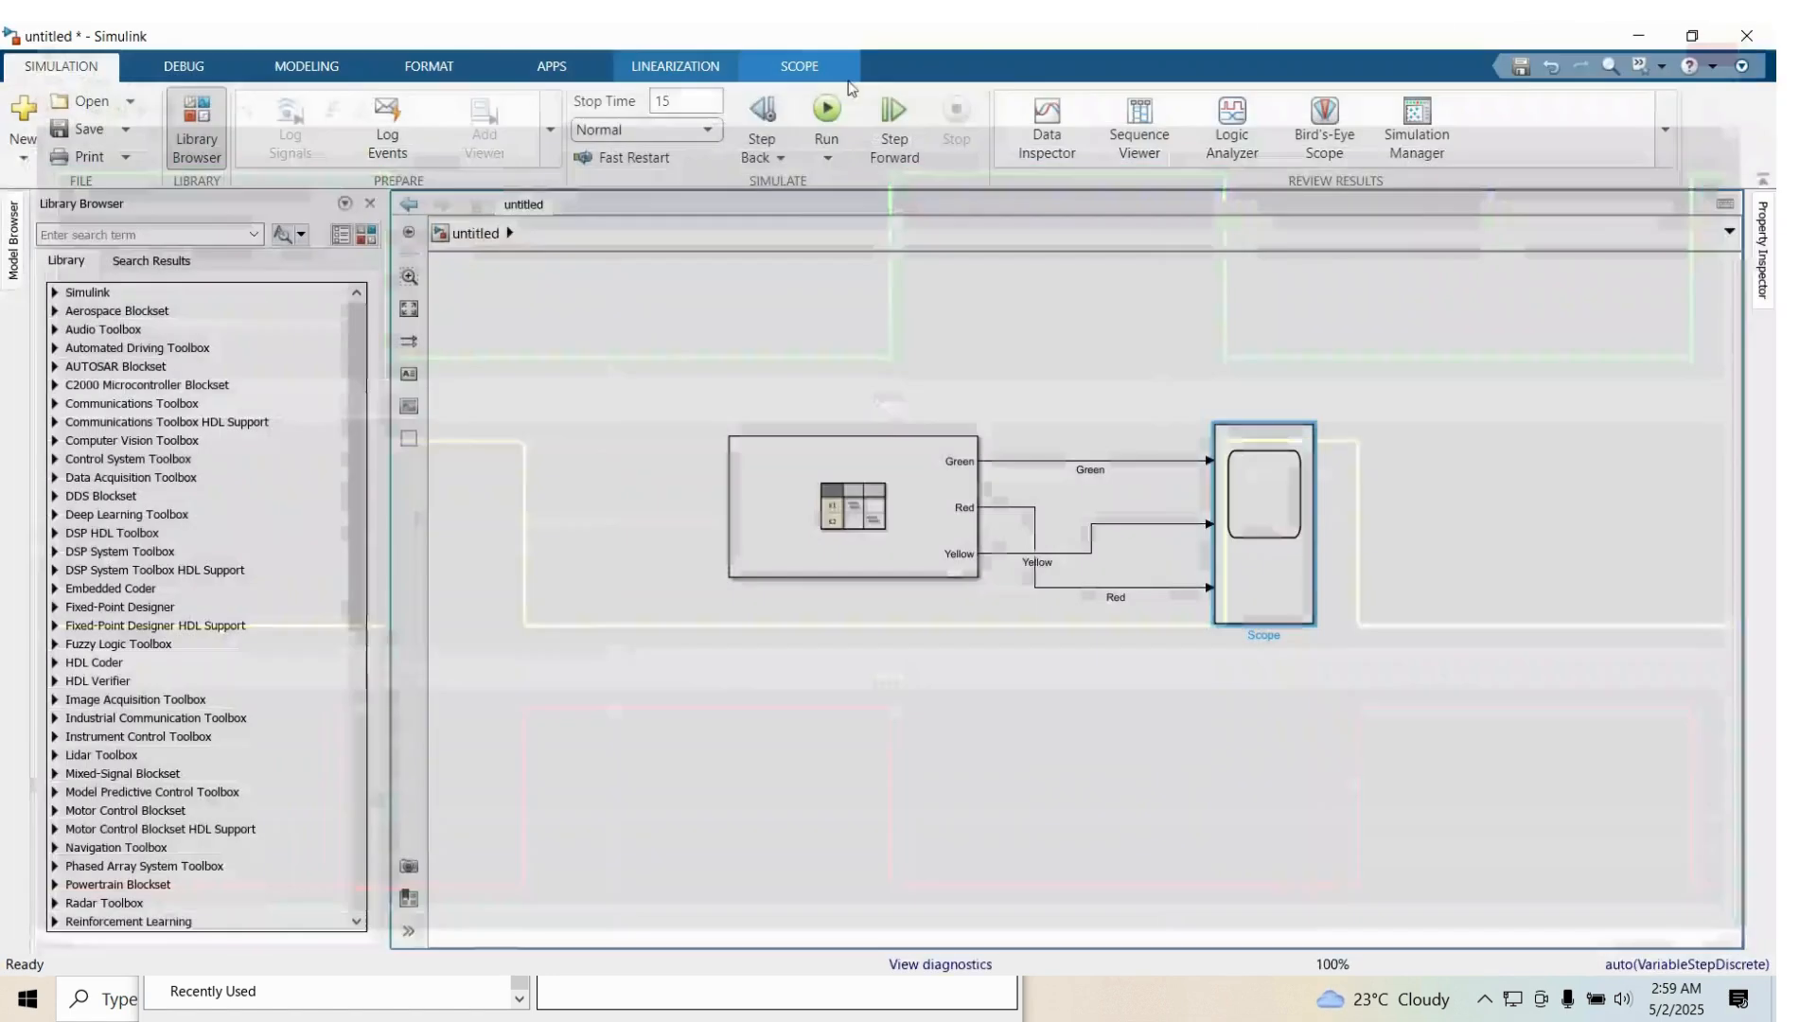
# Rerun the simulation with a stop time of 10 and examine the three signals on the Scope
pyautogui.click(696, 106)
pyautogui.write('10')
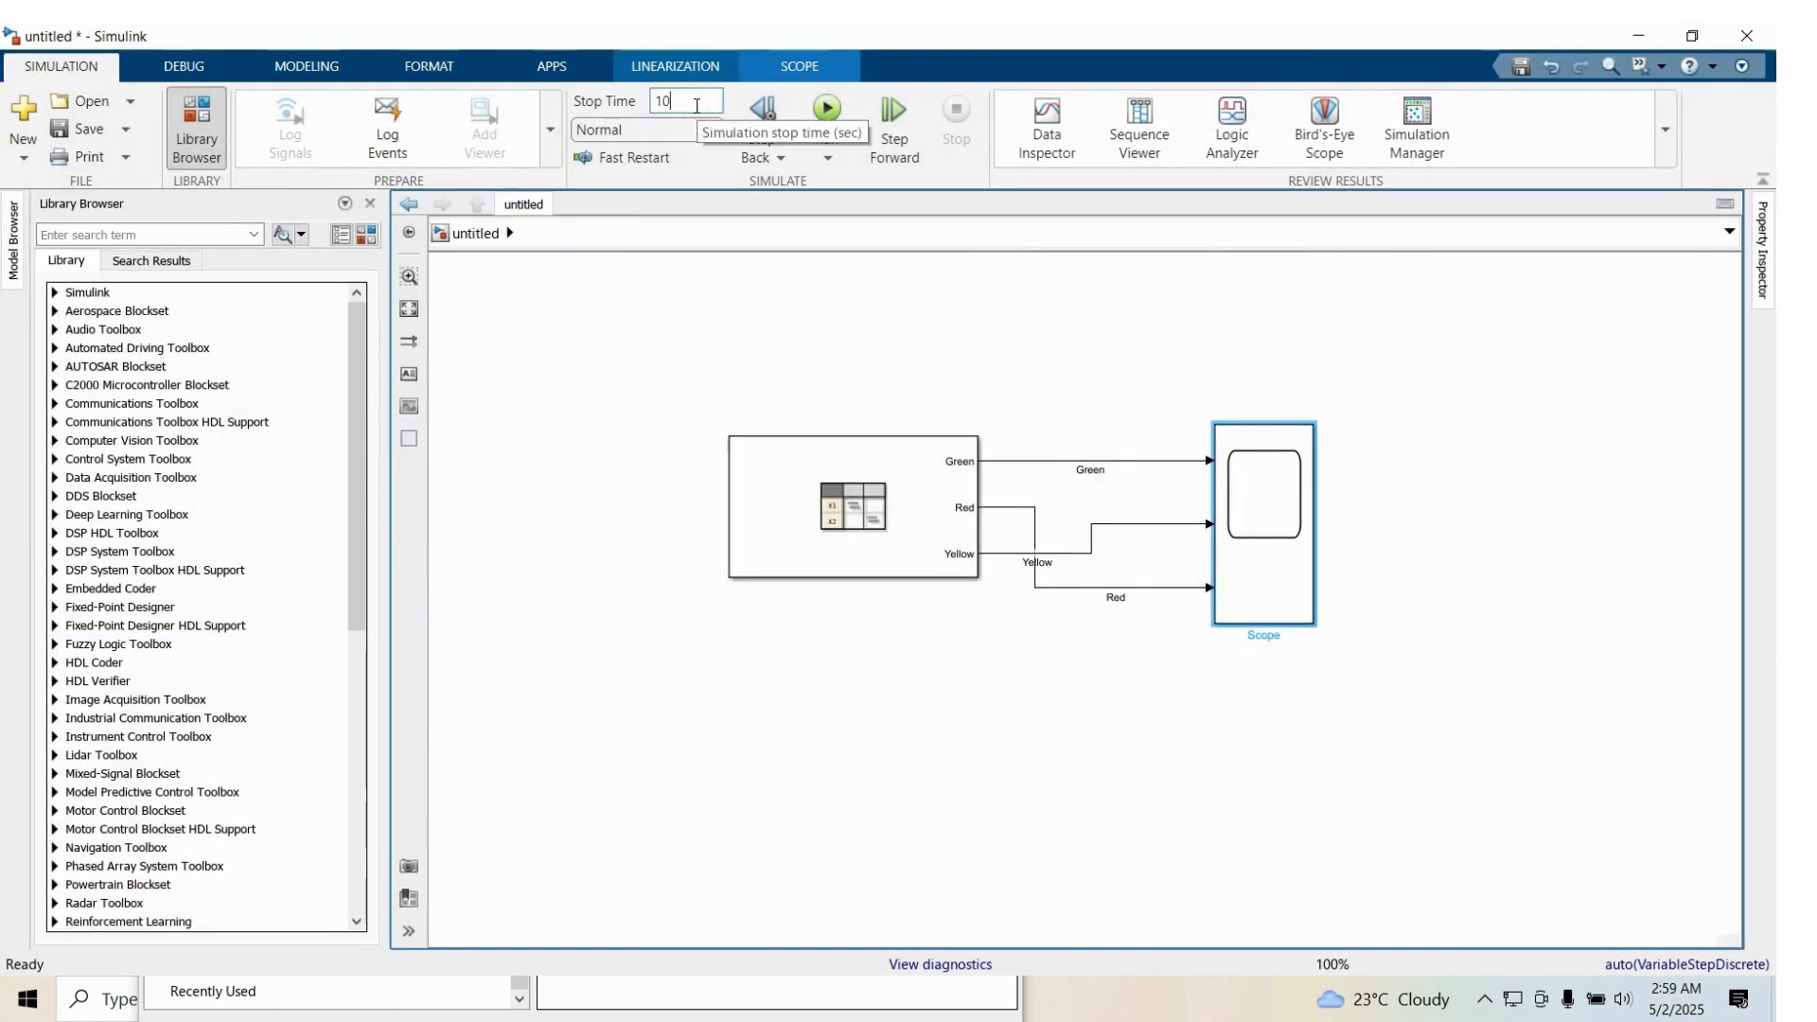
pyautogui.click(827, 109)
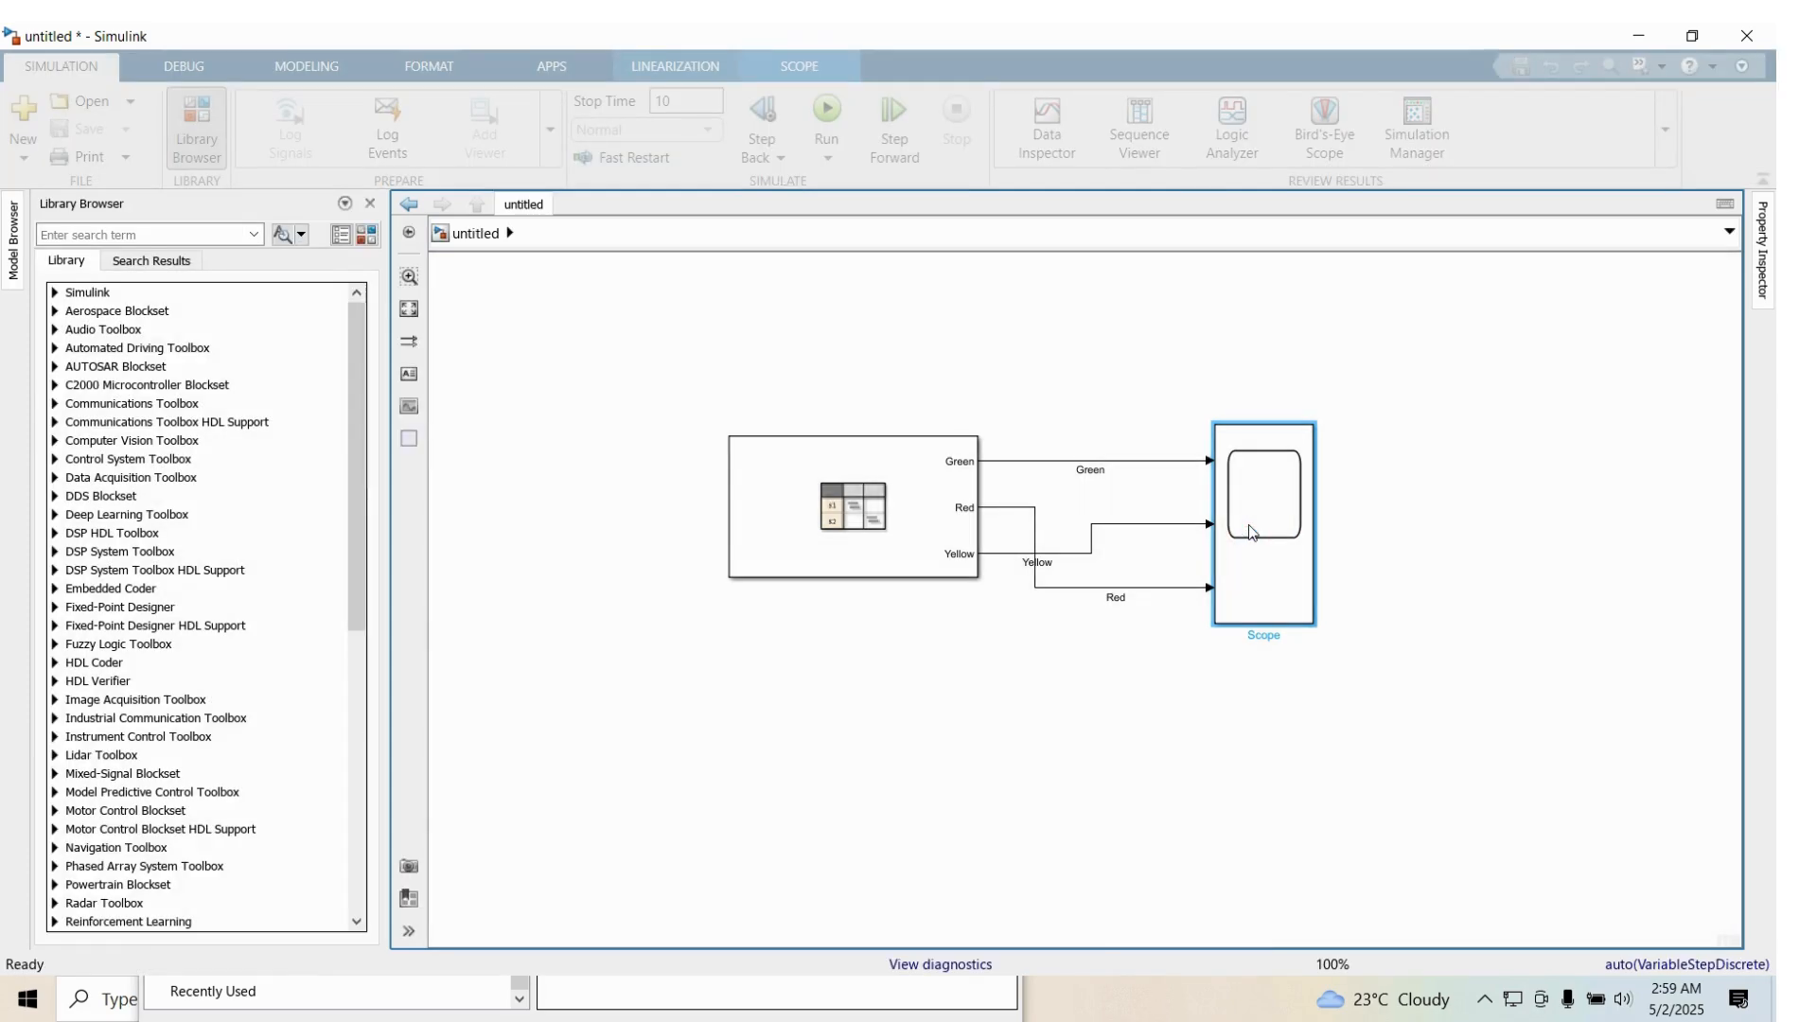
pyautogui.doubleClick(1249, 532)
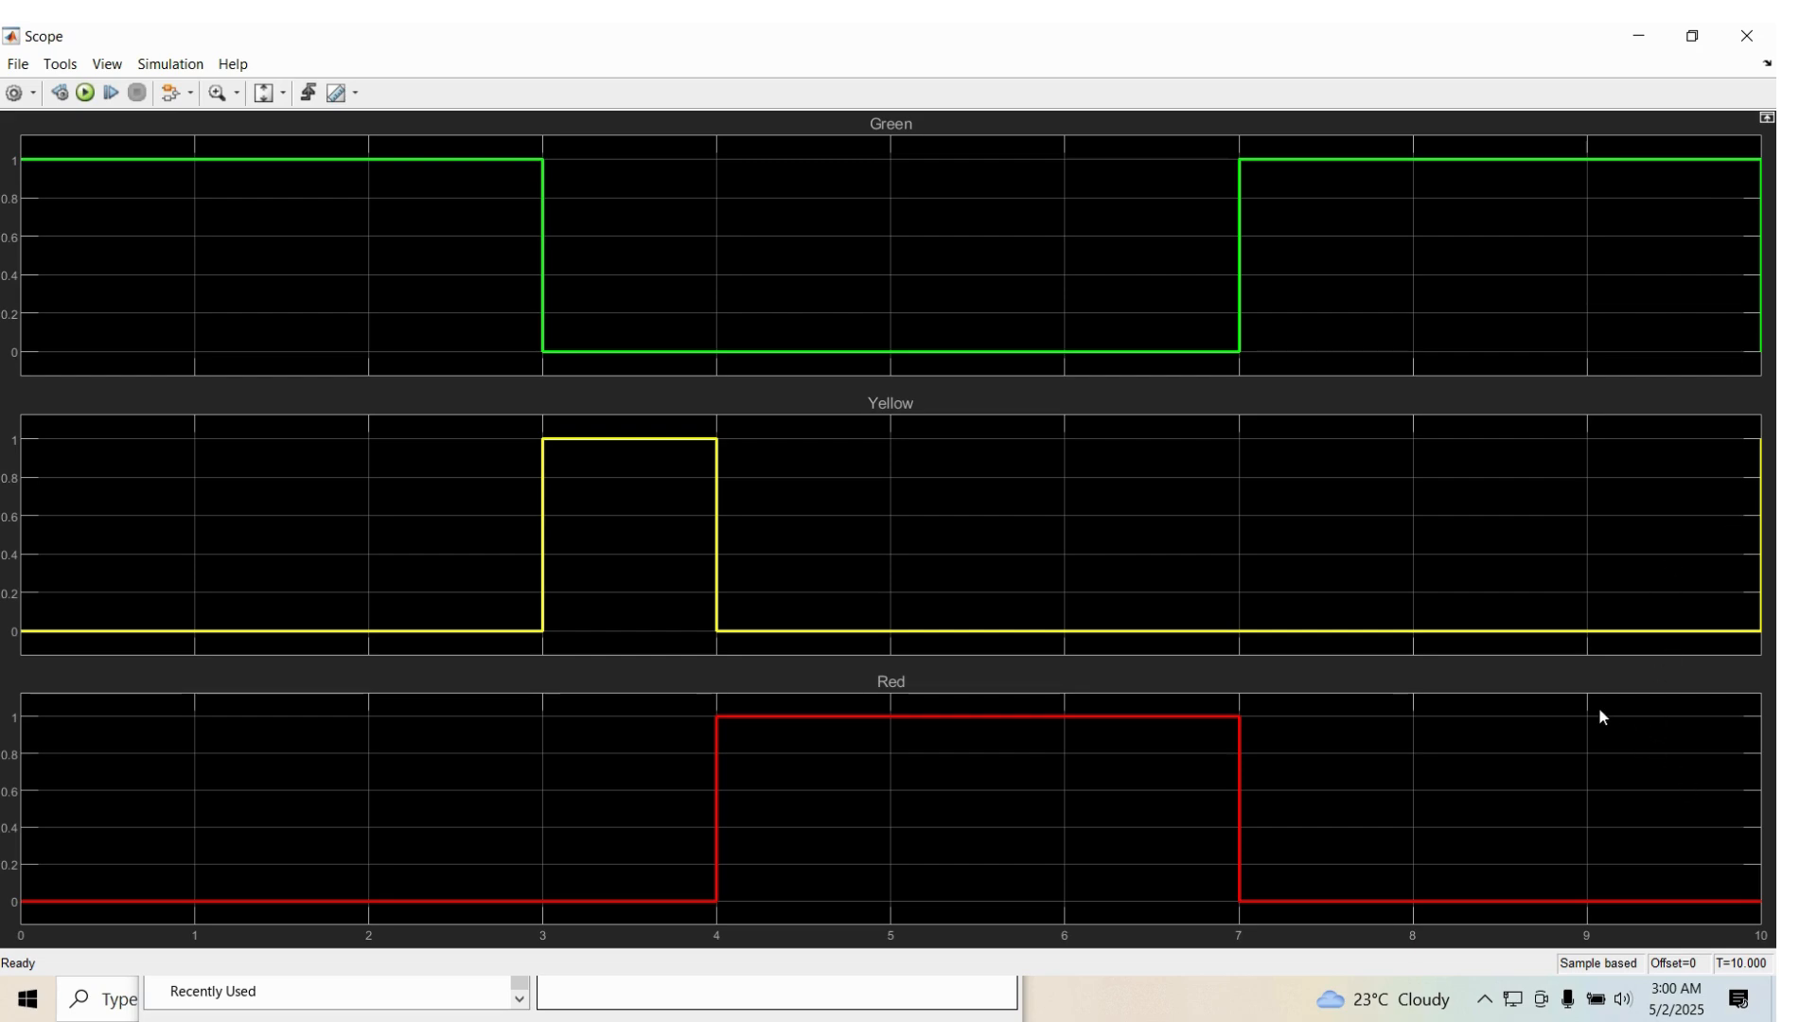
pyautogui.click(1747, 35)
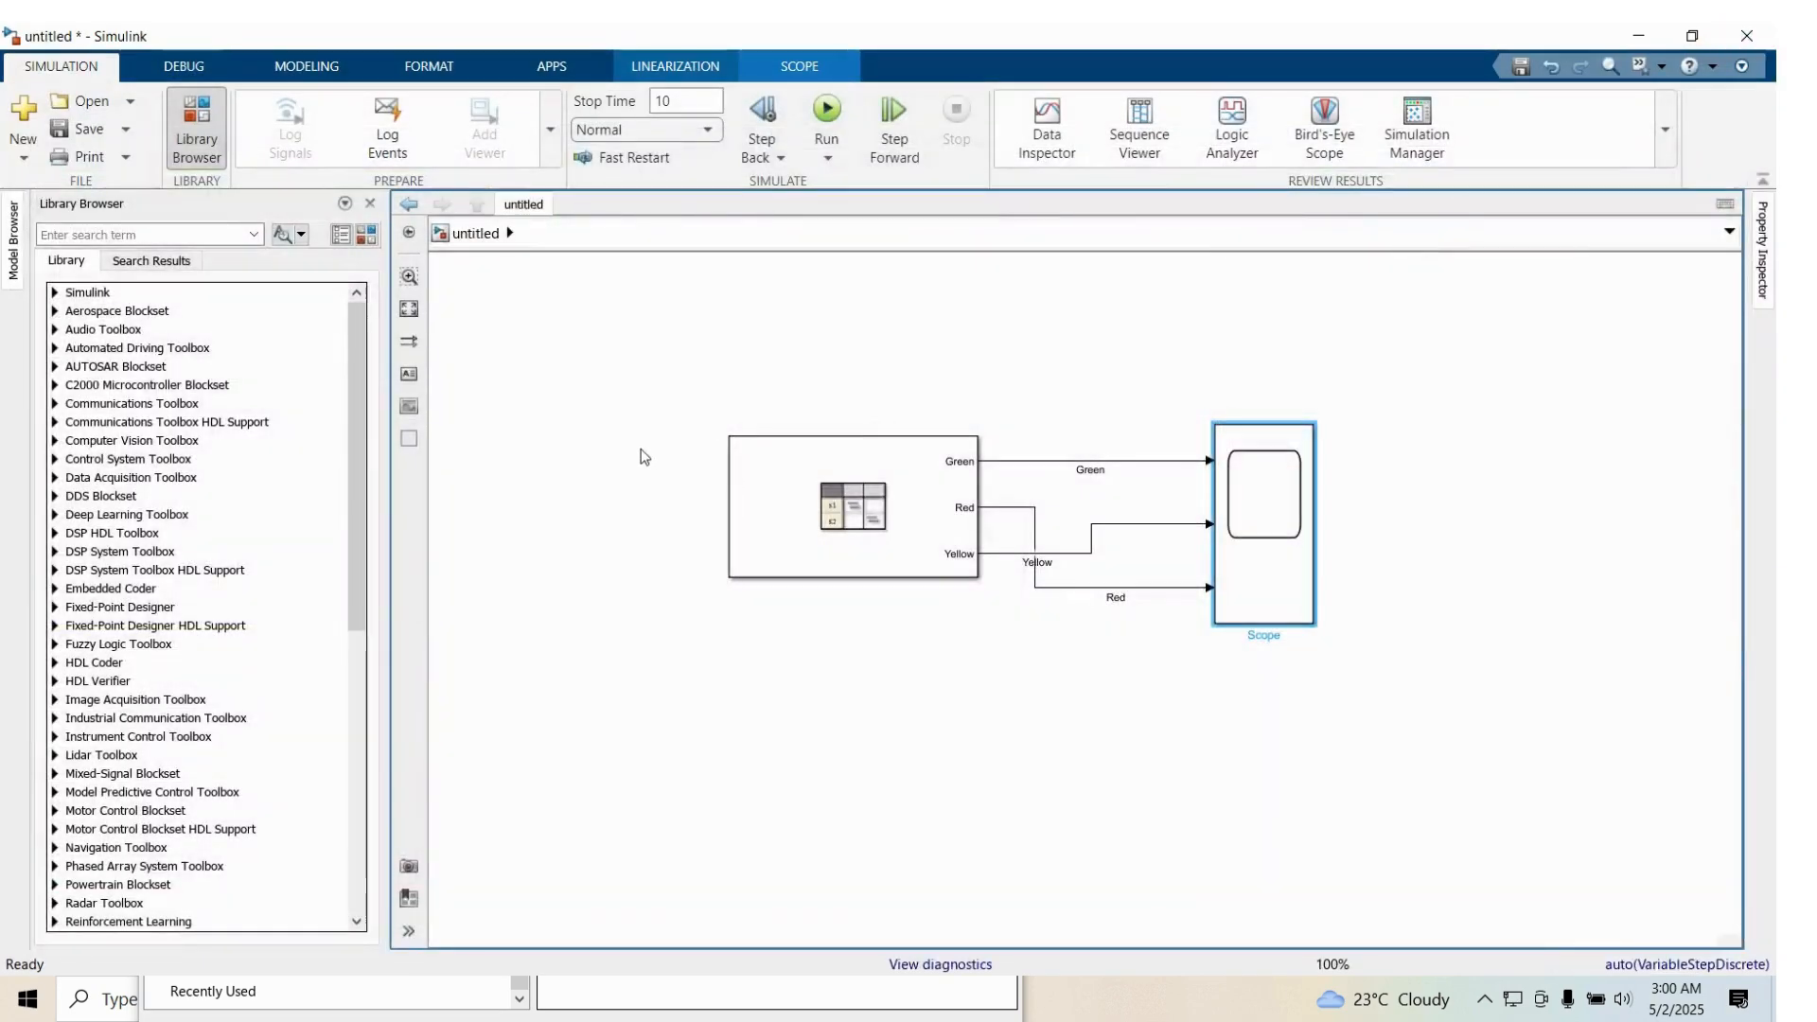
# Select the State Transition Table block in the model
pyautogui.click(870, 456)
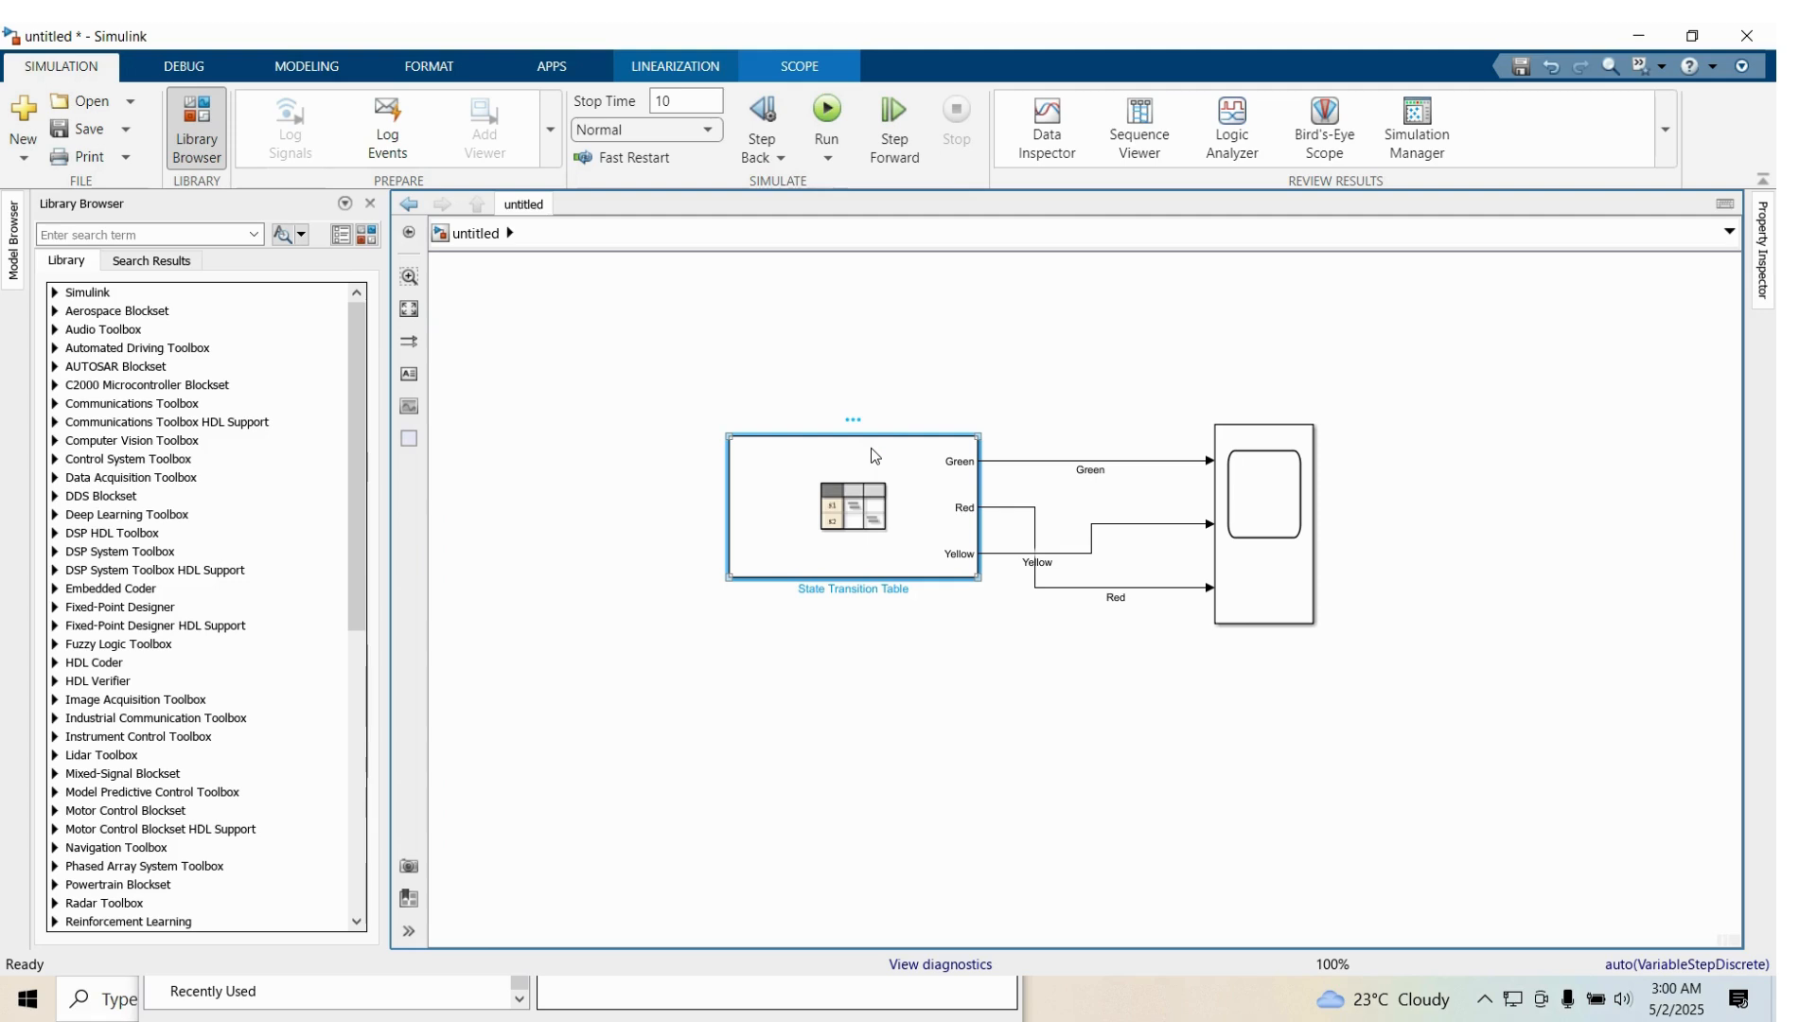